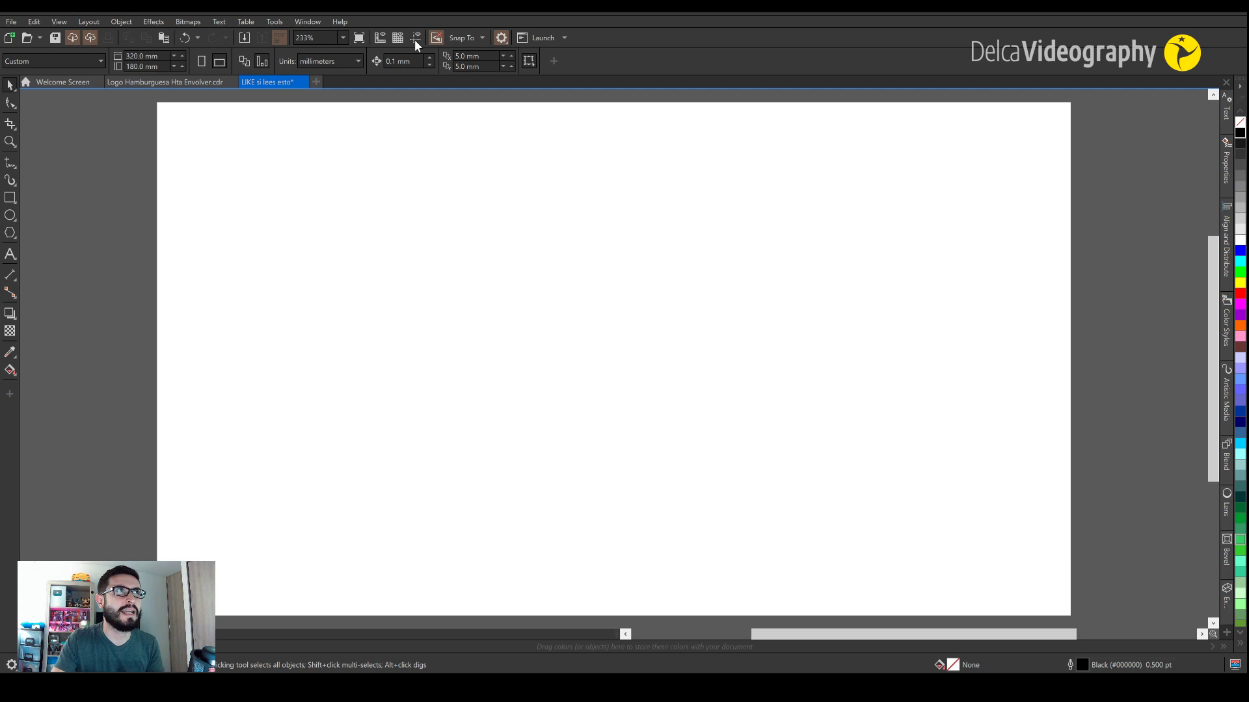
- Turn on snapping to objects in addition to page snapping
click(475, 38)
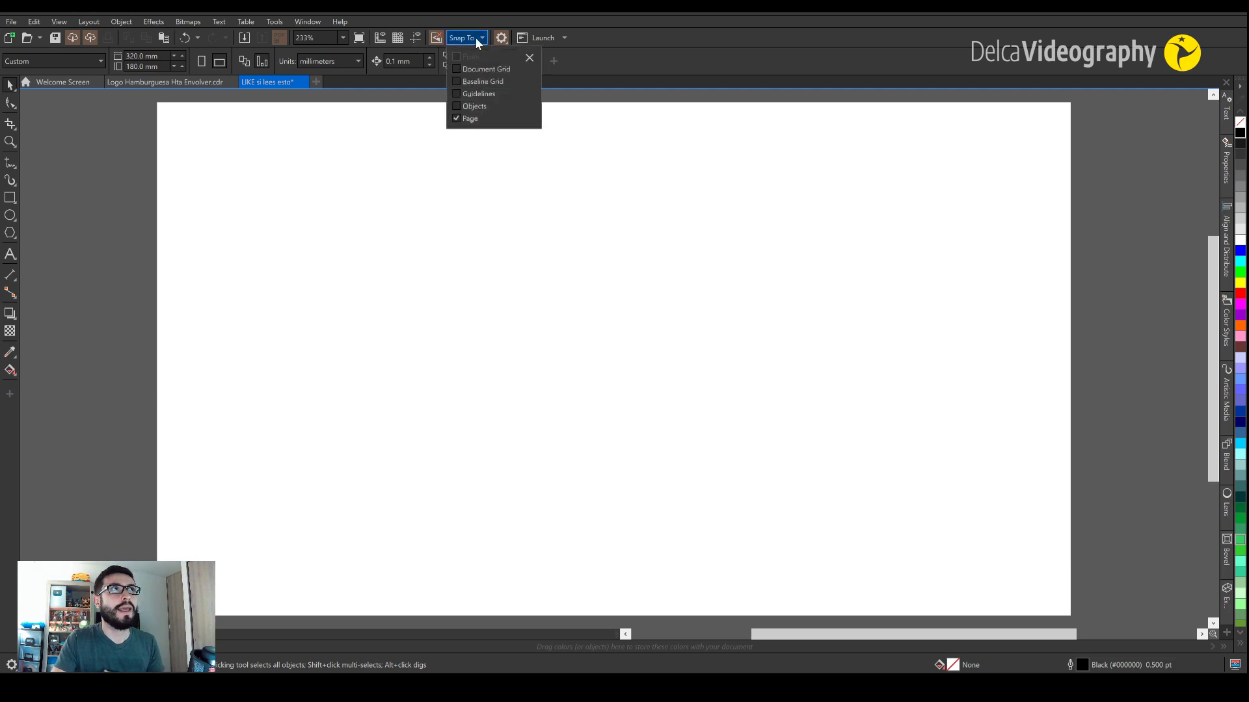
click(457, 108)
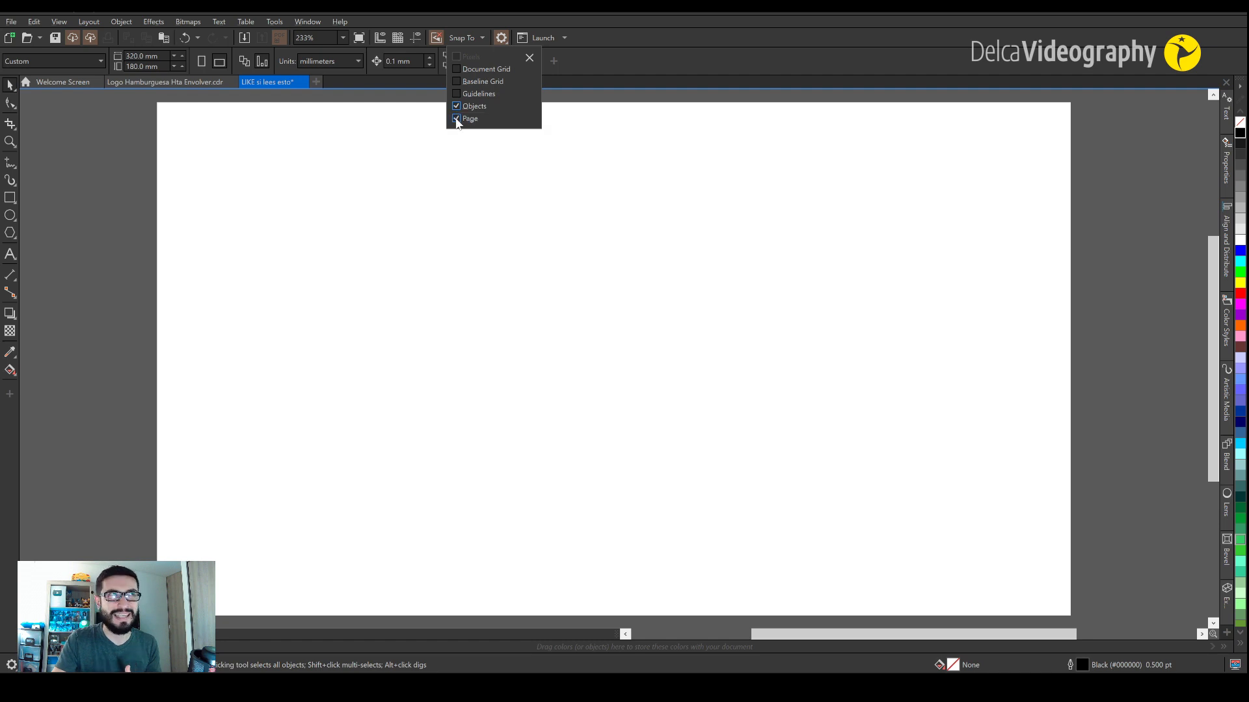
click(390, 167)
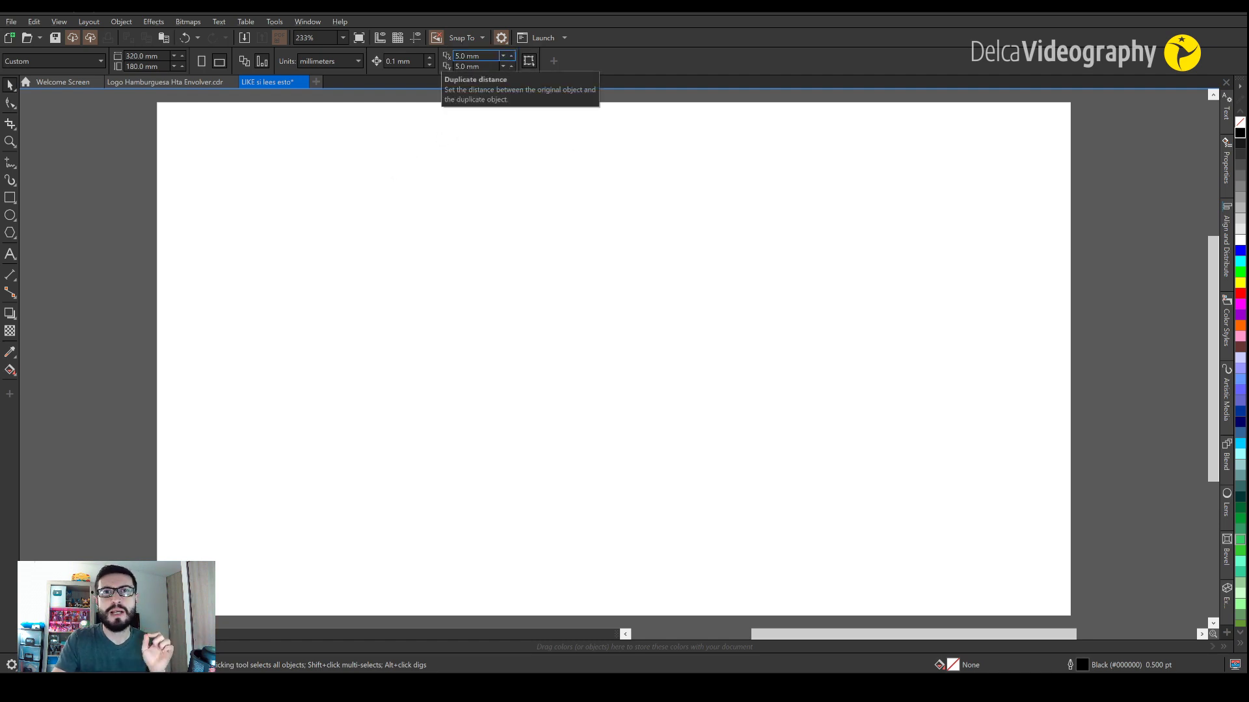
- Set both duplicate distances to 0 mm and the nudge distance to 31 mm
double_click(461, 56)
text(0)
key(Tab)
text(0)
key(Tab)
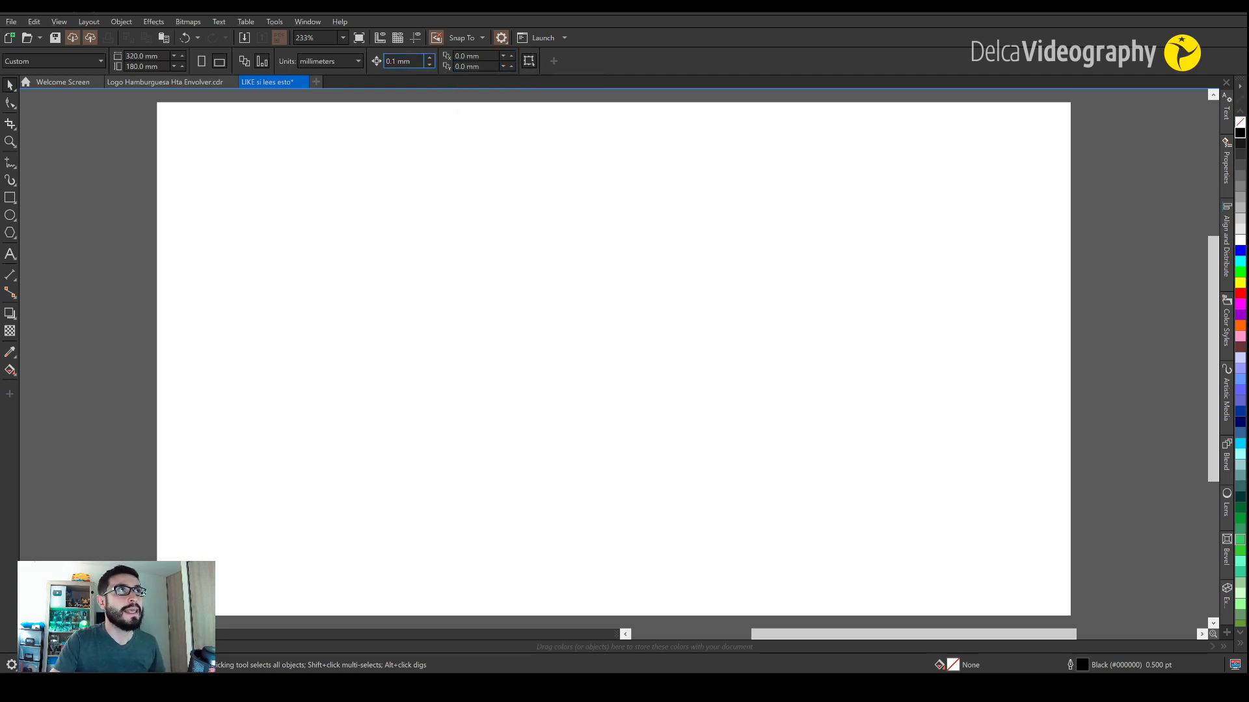
double_click(390, 61)
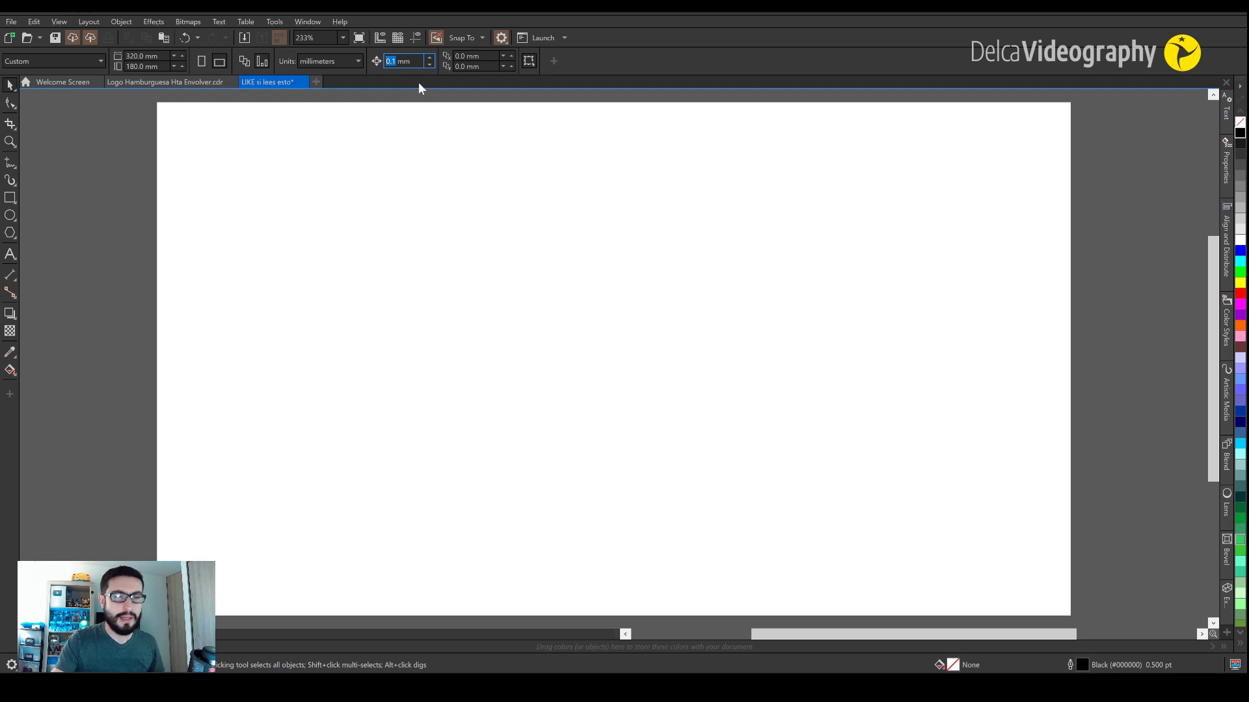
text(31)
key(Return)
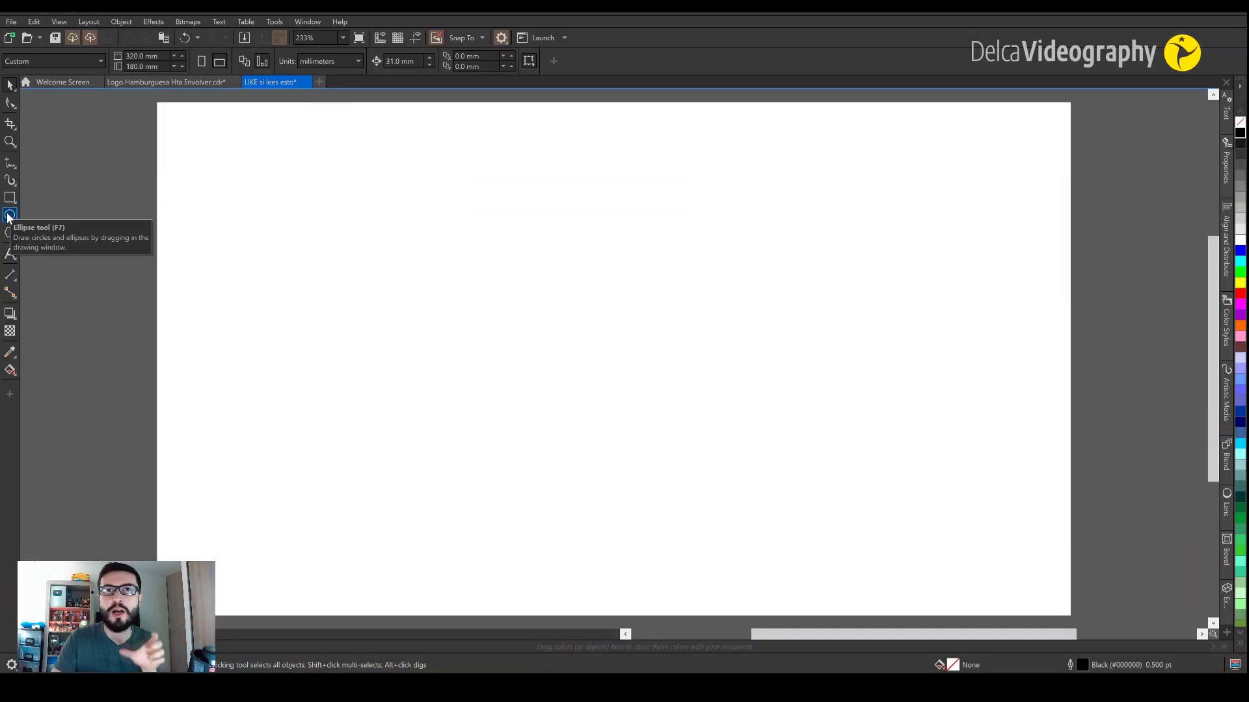
- Draw an ellipse around the middle of the page and size it to 120 mm wide by 80 mm high
click(10, 216)
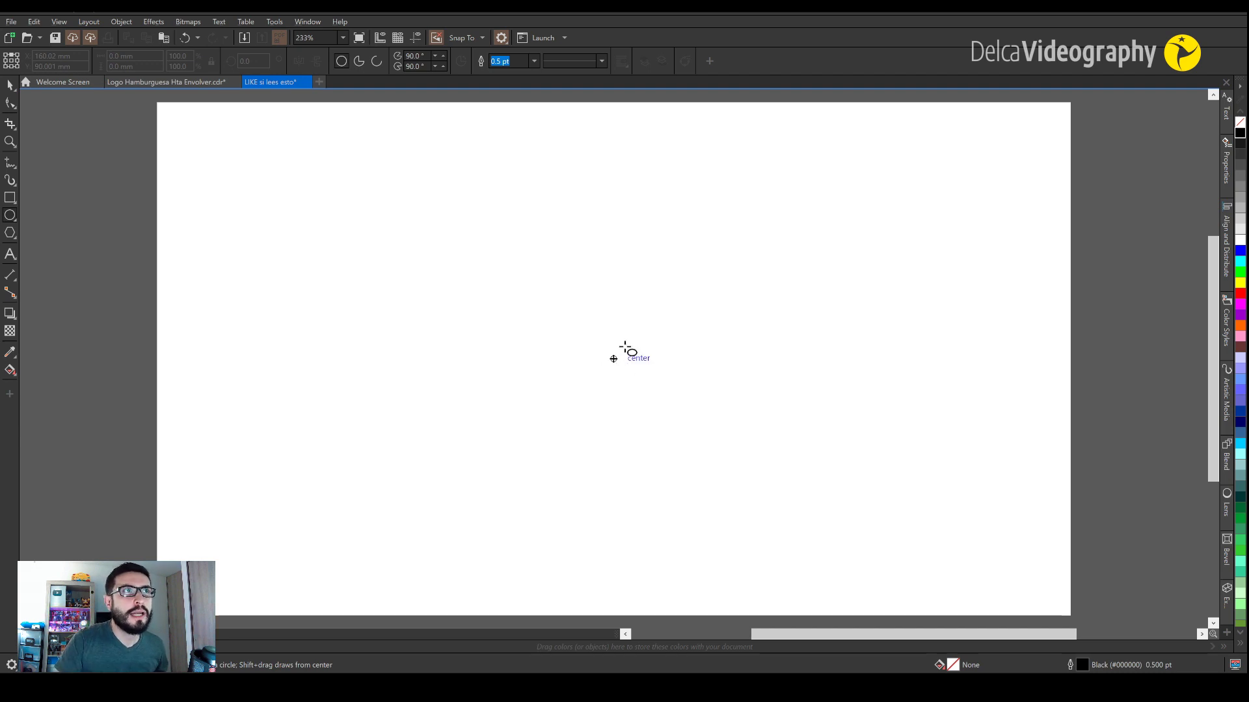
drag(621, 330, 783, 428)
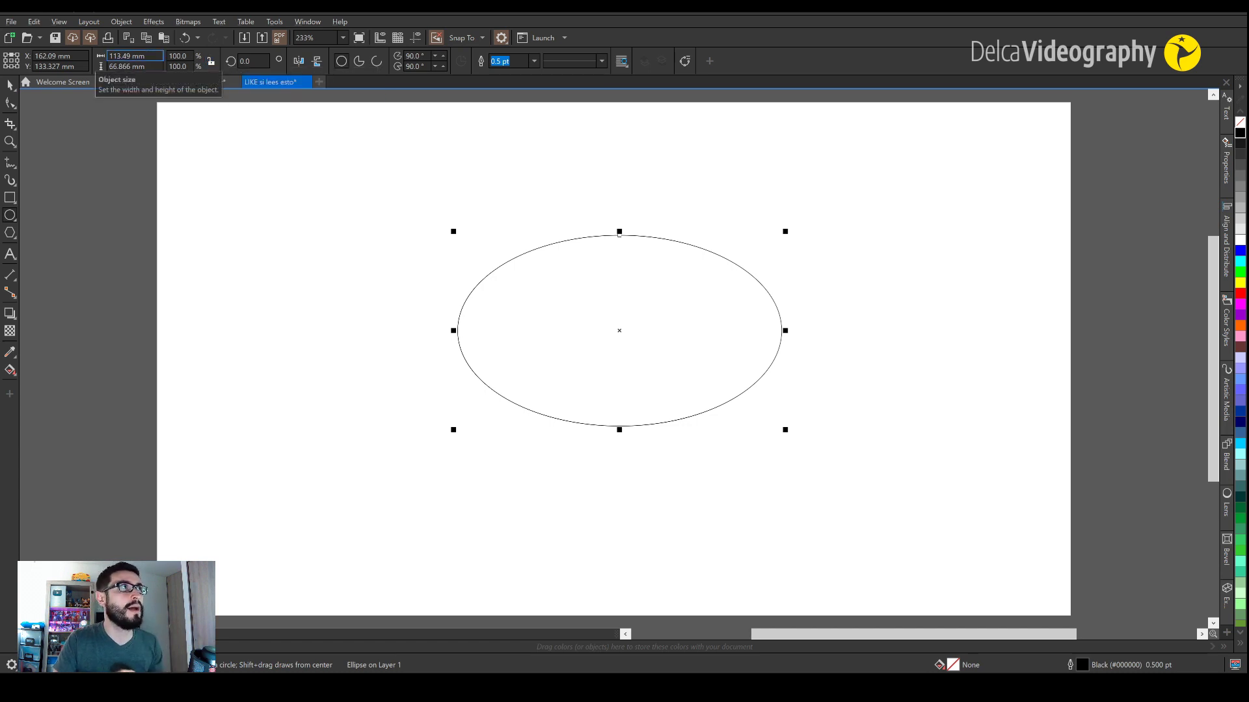
click(127, 56)
text(120mm)
key(Tab)
text(80mm)
key(Return)
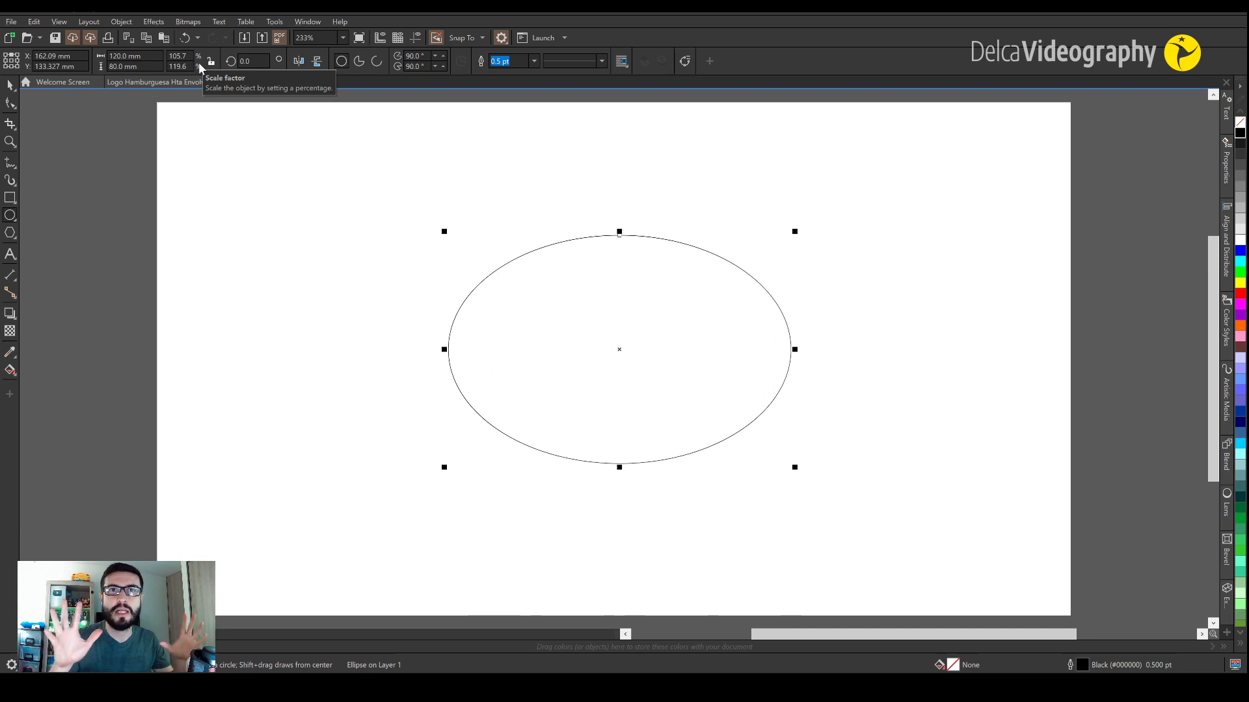
- Turn the ellipse into a pie with a 180° ending angle so only its upper half remains
click(360, 62)
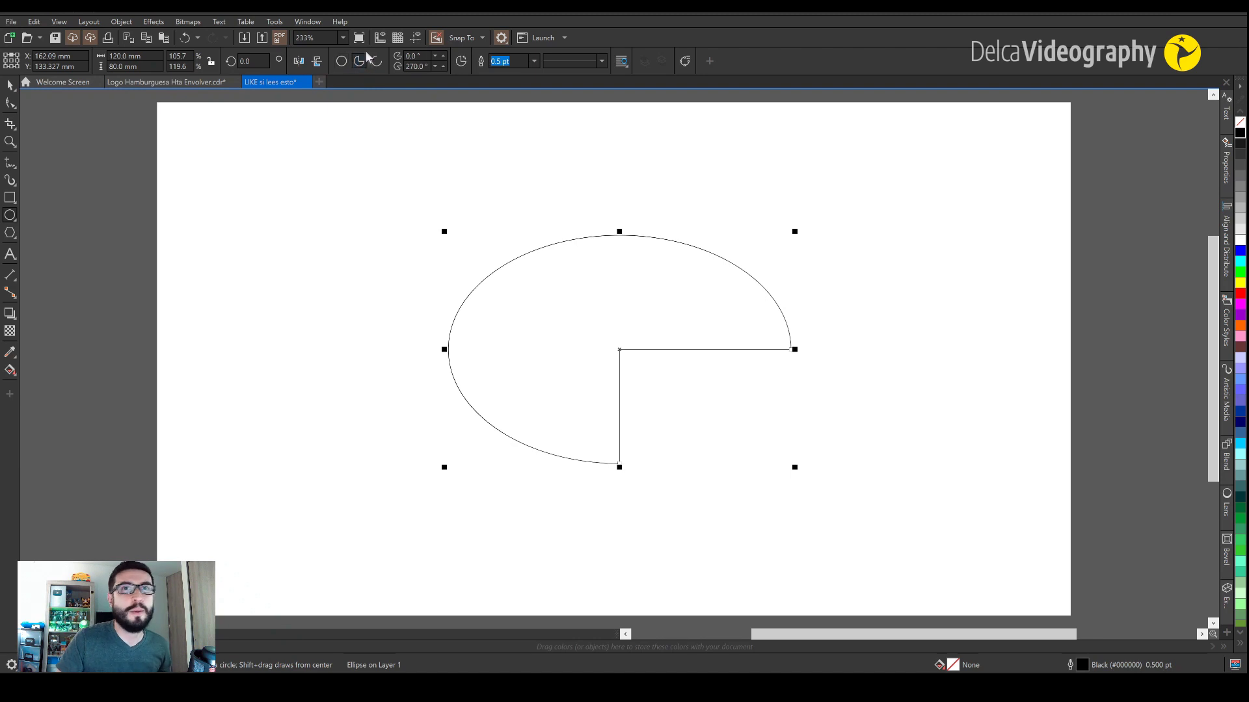
double_click(417, 66)
text(180)
key(Return)
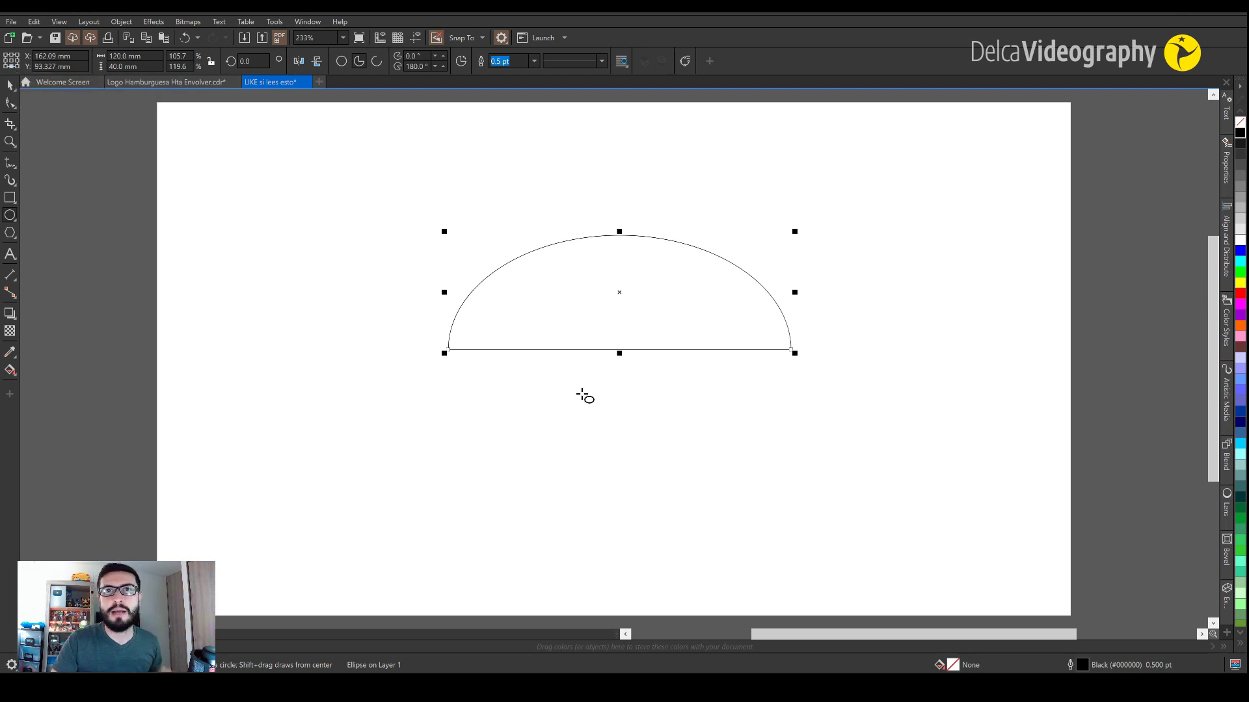
- Duplicate the half ellipse in place and mirror the copy vertically below the original
drag(567, 284, 567, 284)
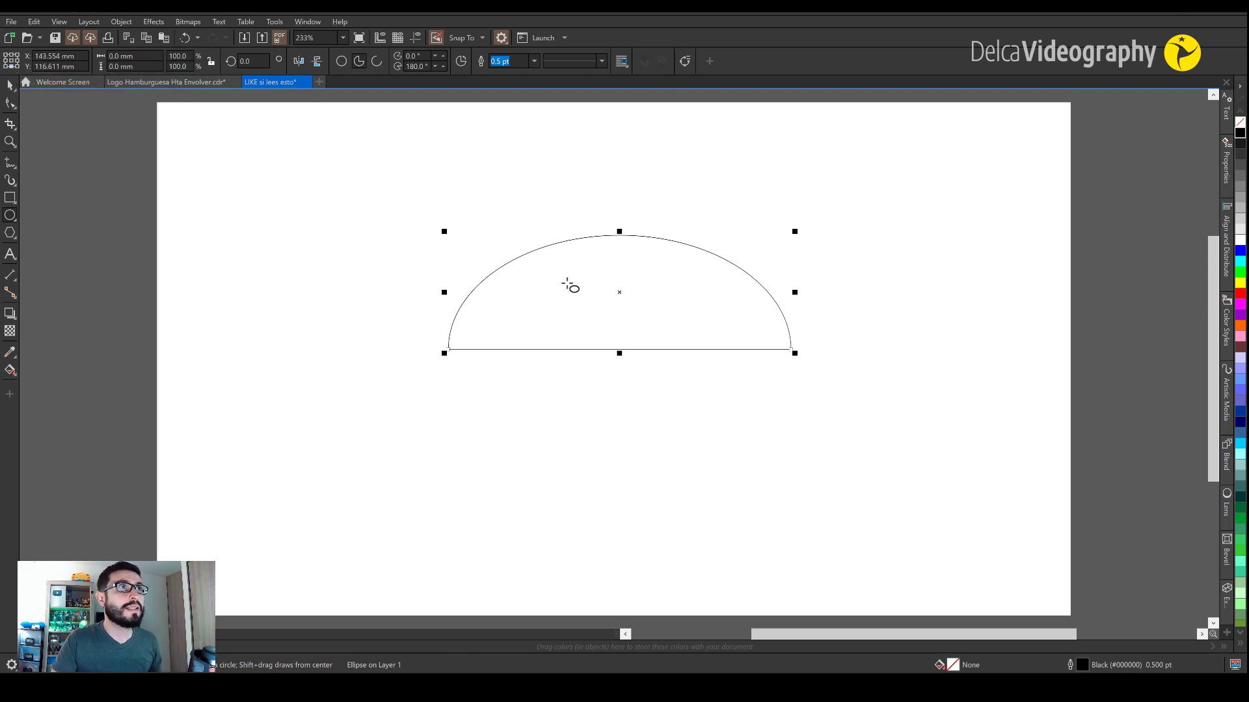
click(629, 296)
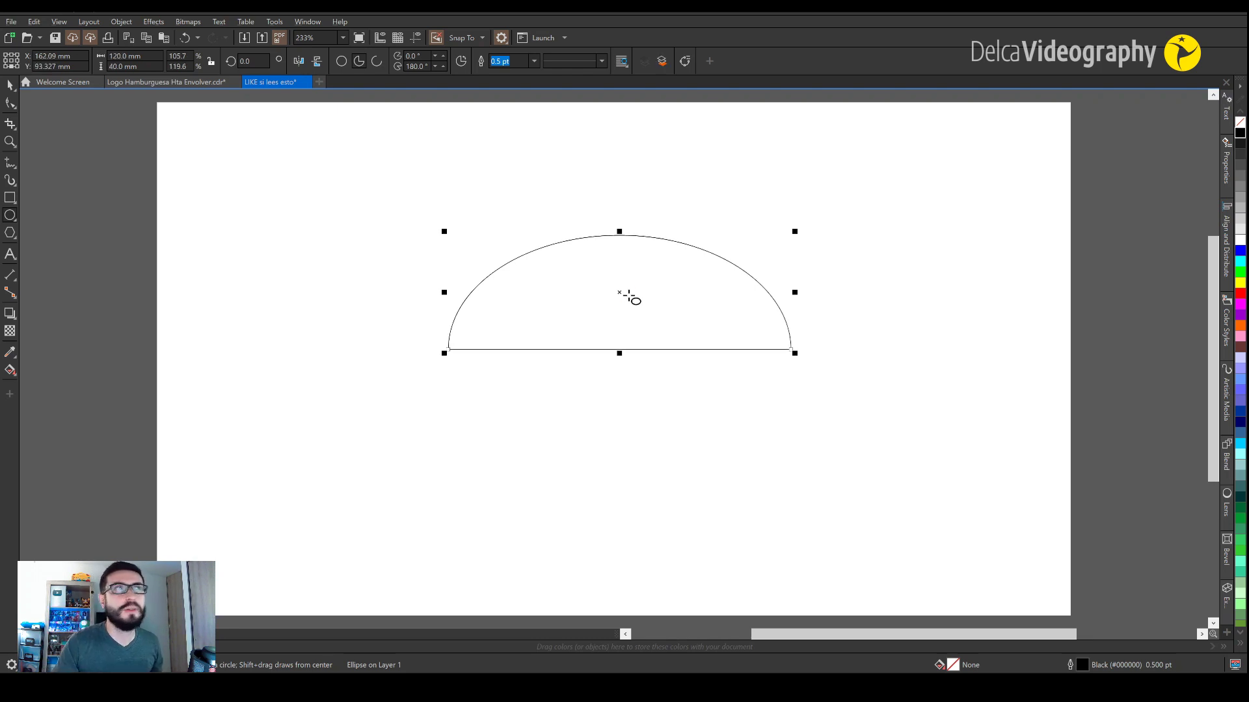
click(317, 62)
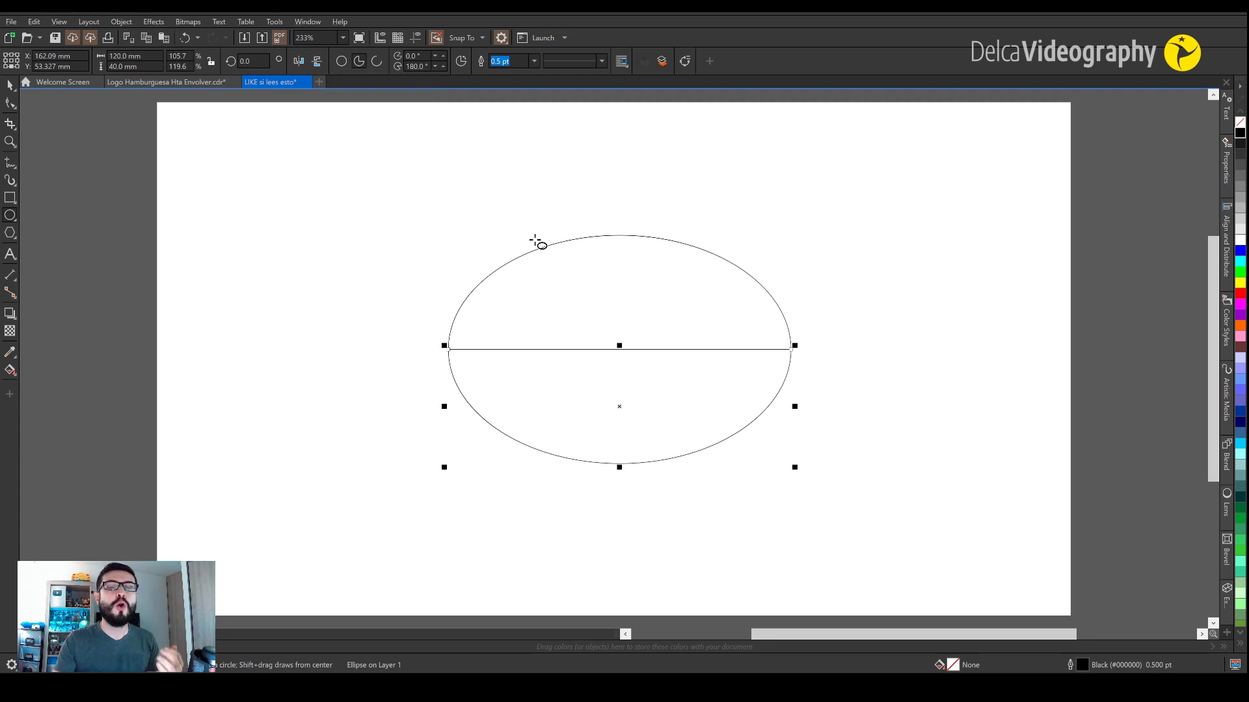
- Nudge the mirrored half ellipse down by 31 mm and deselect it
key(space)
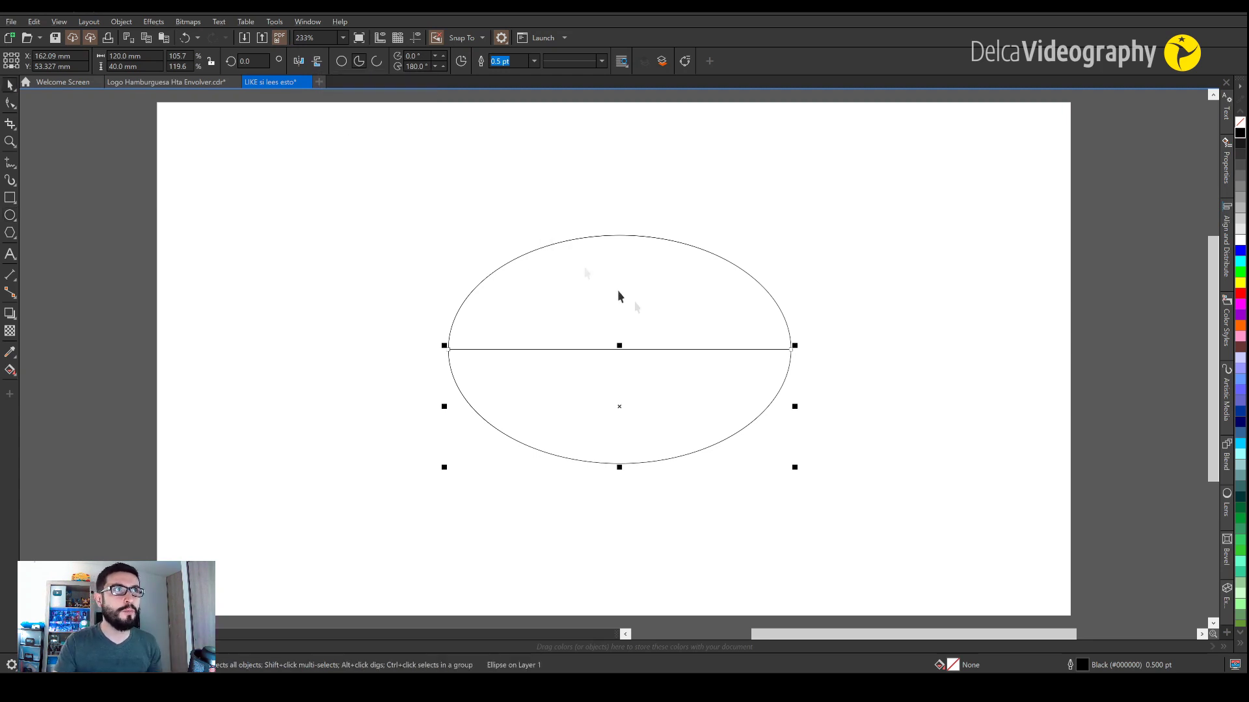
key(Down)
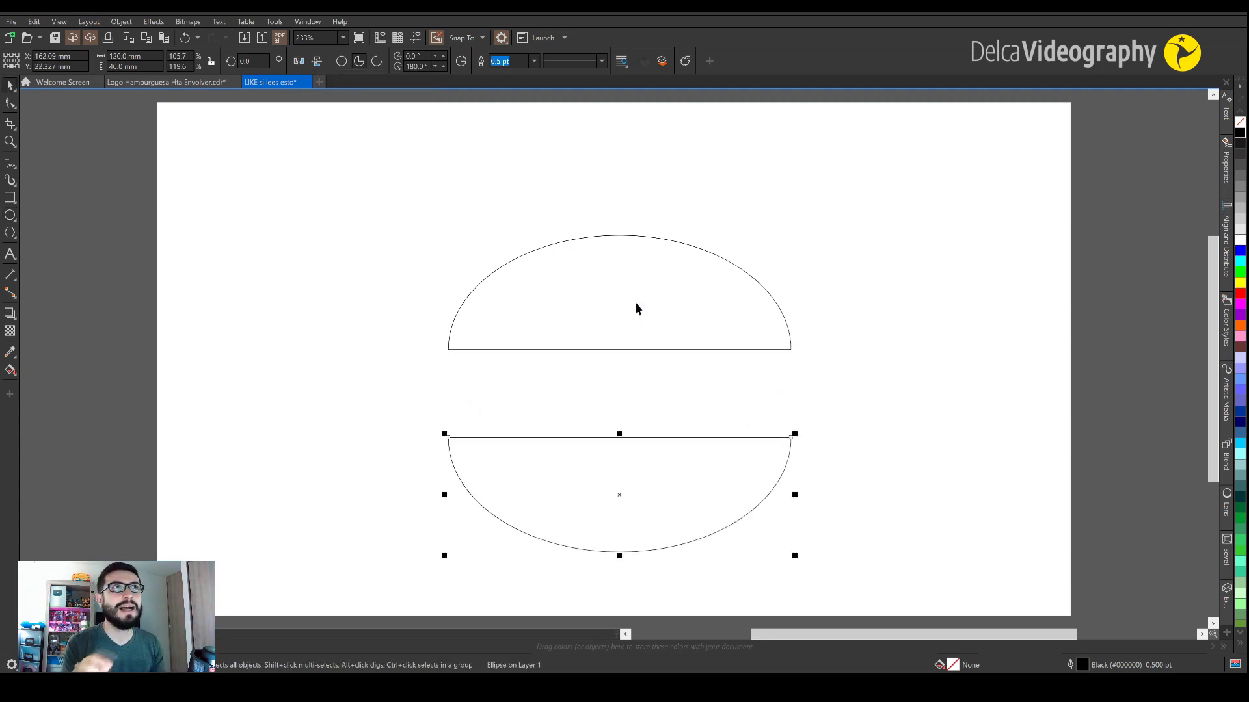
click(728, 236)
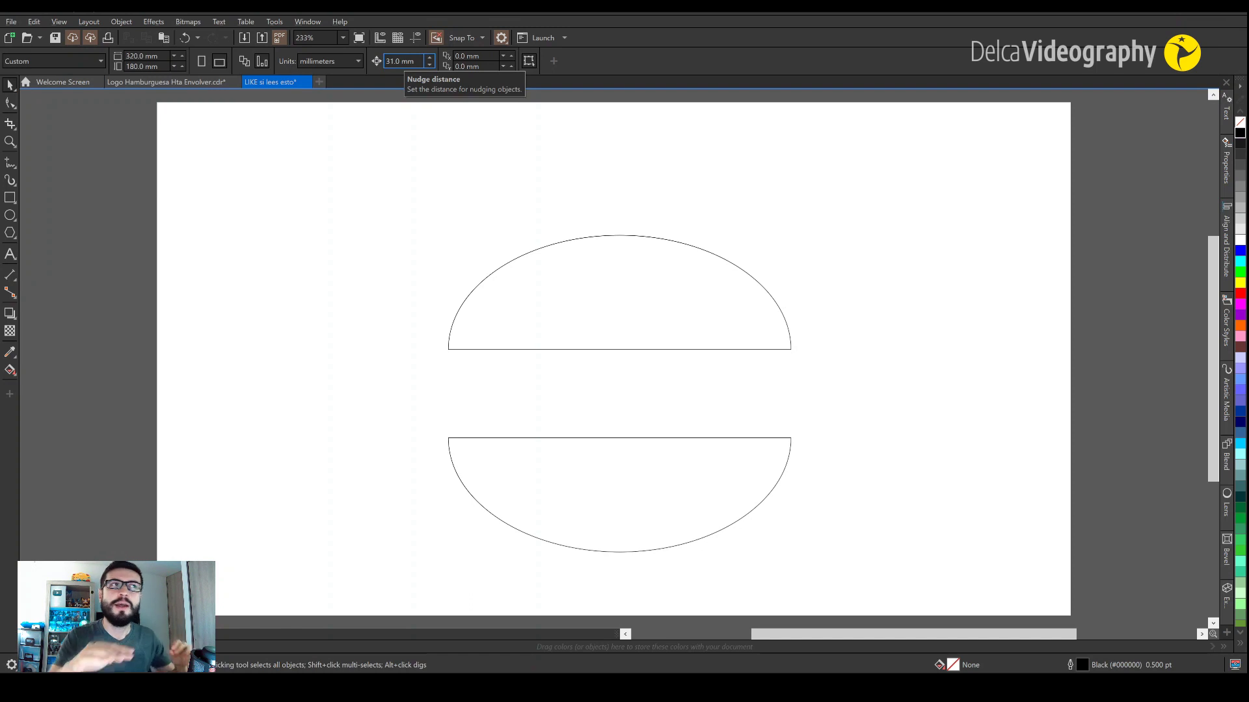
- Move both half ellipses together up toward the page center and group them
drag(337, 198, 824, 542)
drag(618, 393, 623, 360)
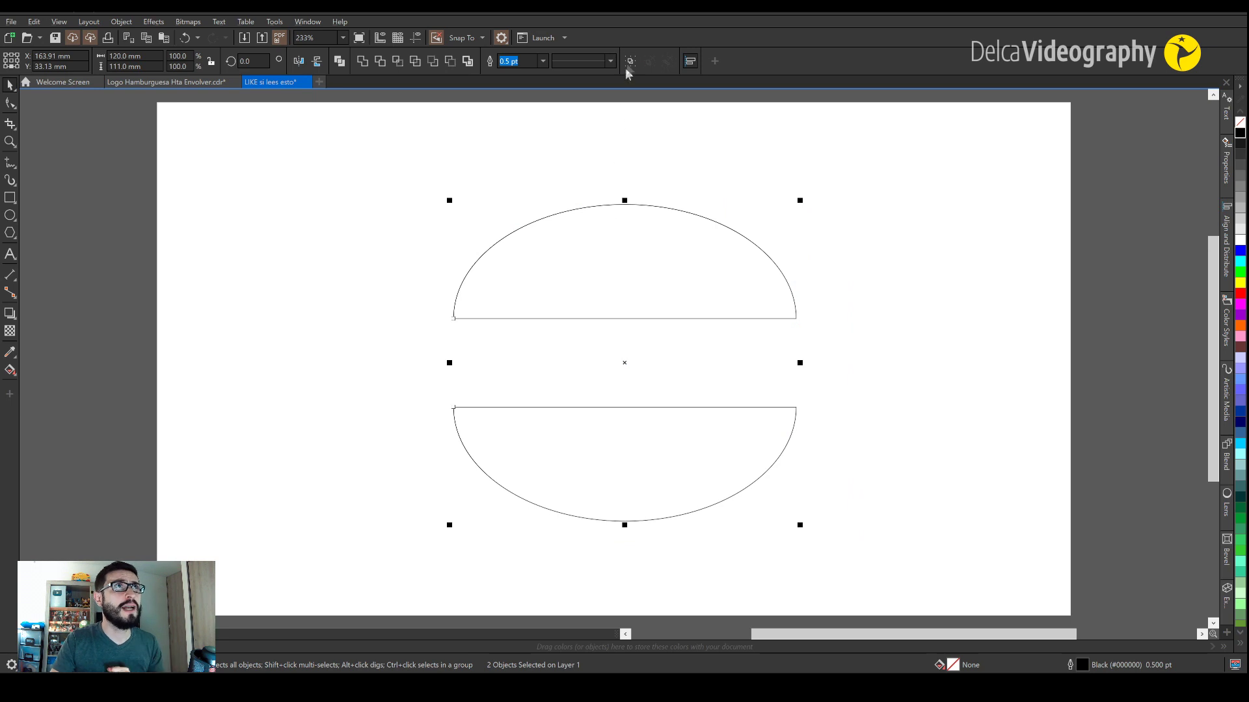
click(426, 215)
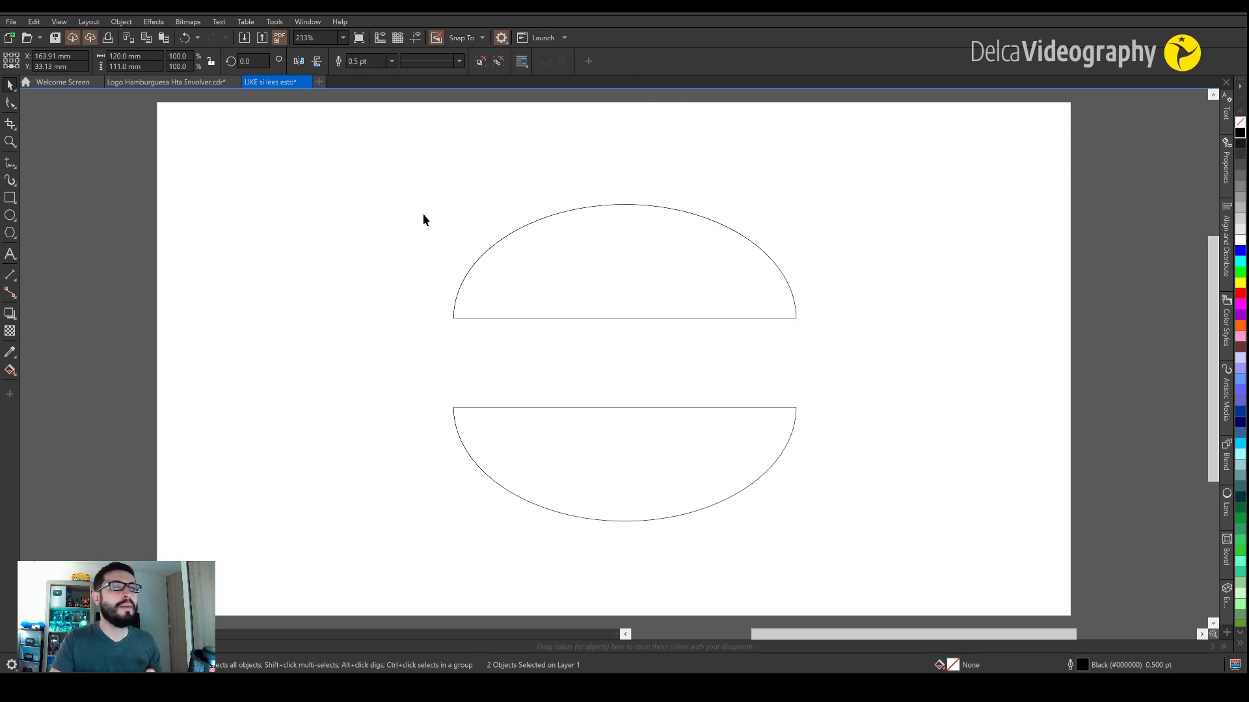
- Draw a rectangle in the gap between the half ellipses and size it to 130 mm by 15 mm
click(9, 198)
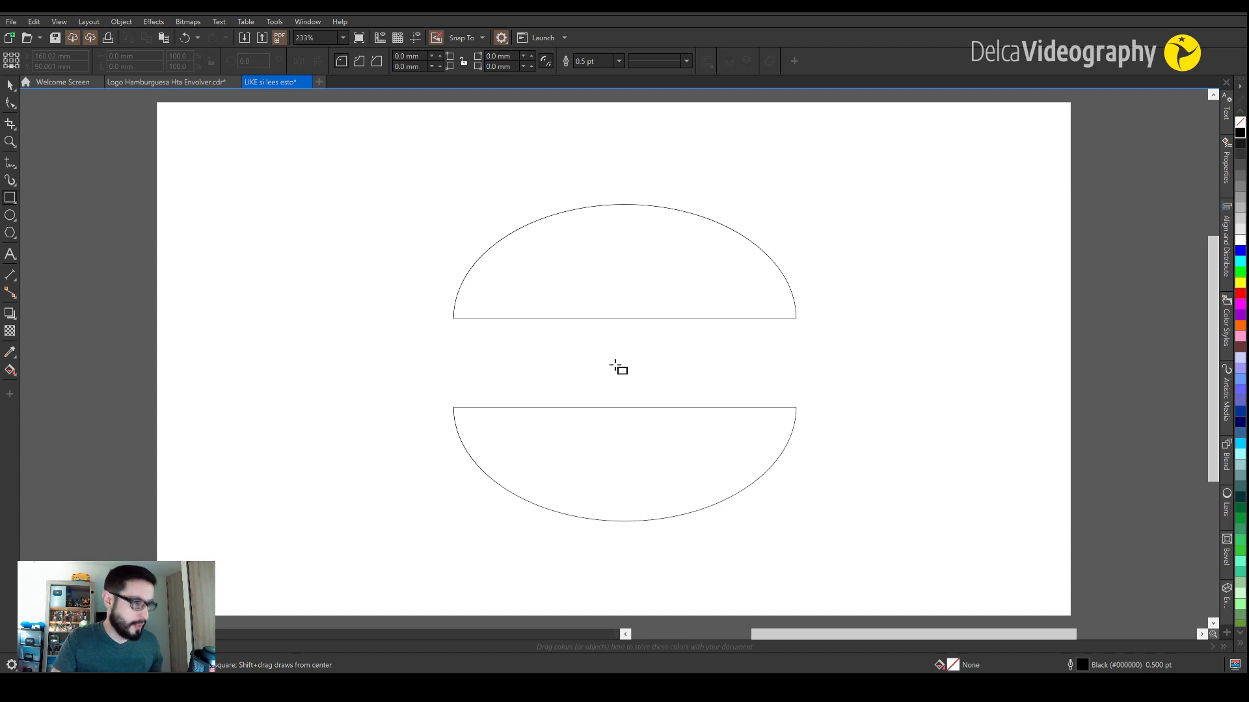
drag(619, 364, 823, 387)
click(139, 59)
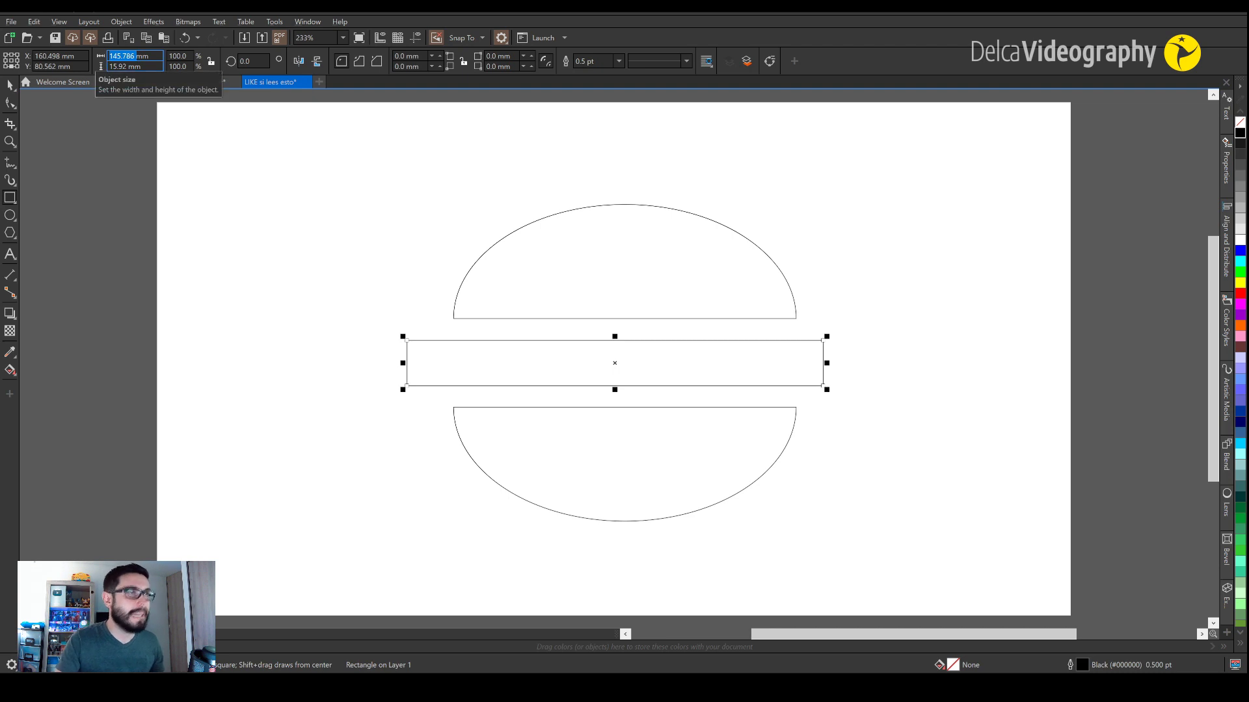
text(130)
key(Tab)
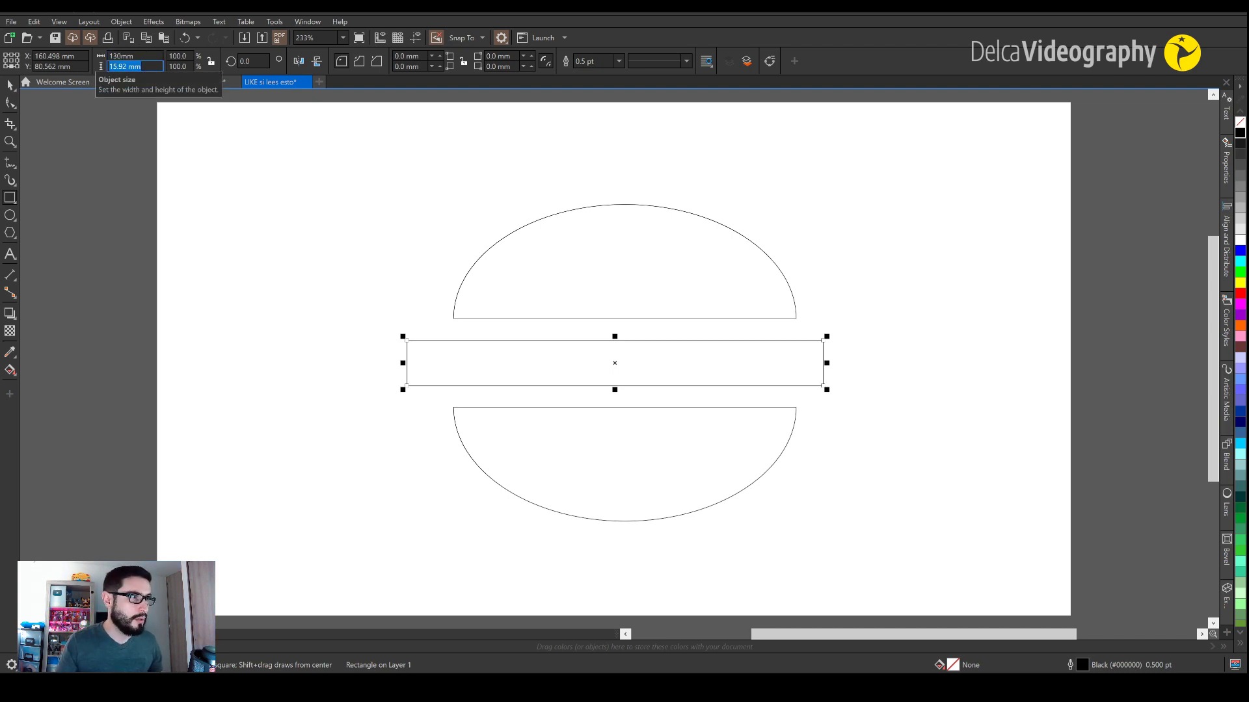
text(15mm)
key(Return)
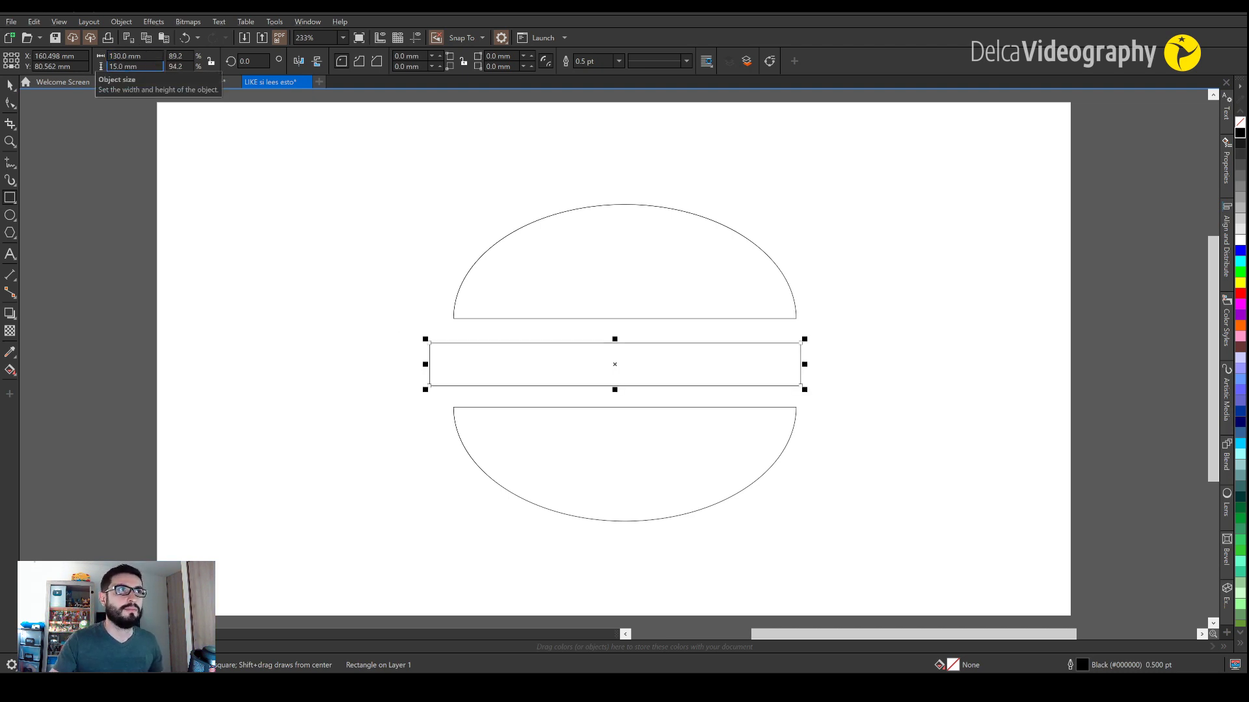
- Center the rectangle horizontally and vertically on the grouped half ellipses, and ungroup the halves
key(space)
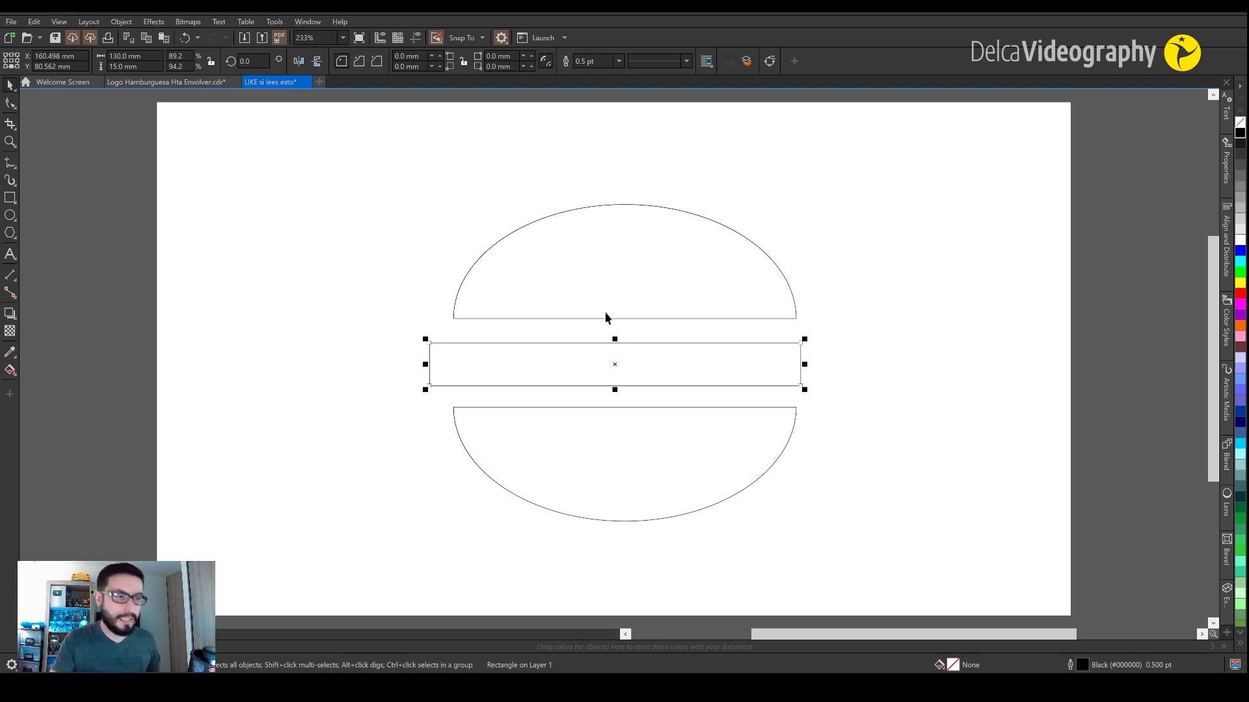
shift+click(531, 225)
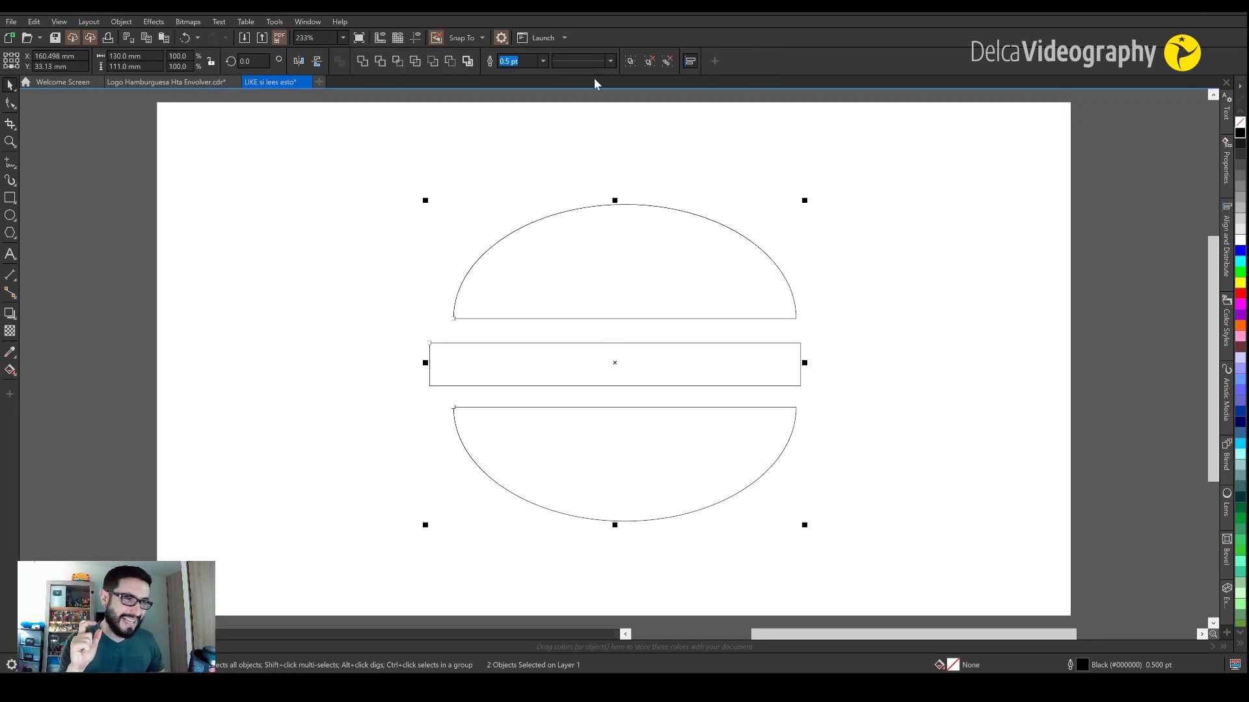
key(e)
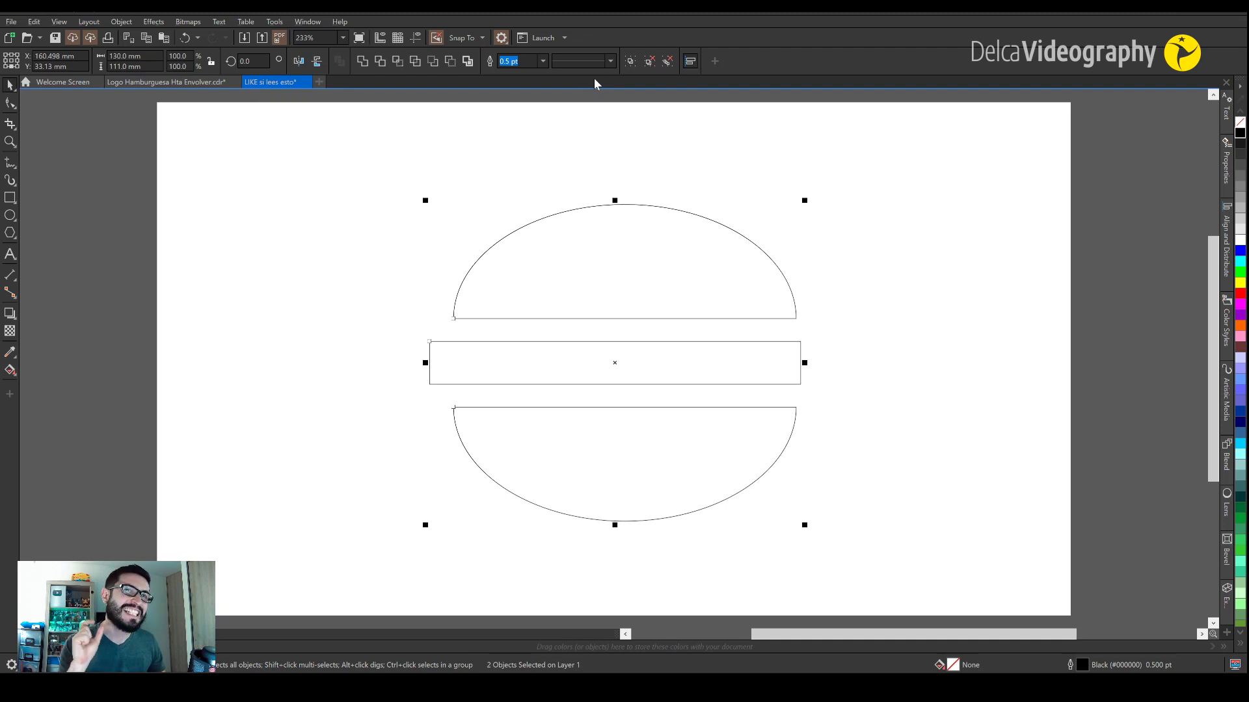
key(c)
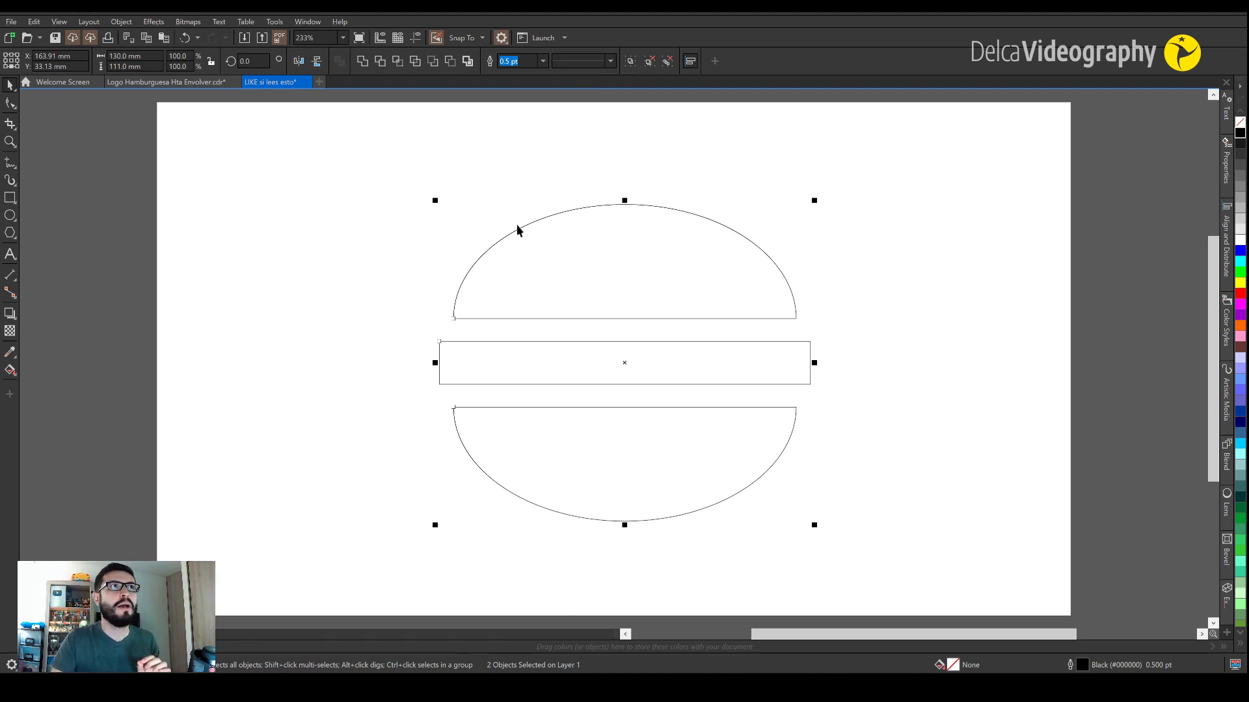
click(661, 64)
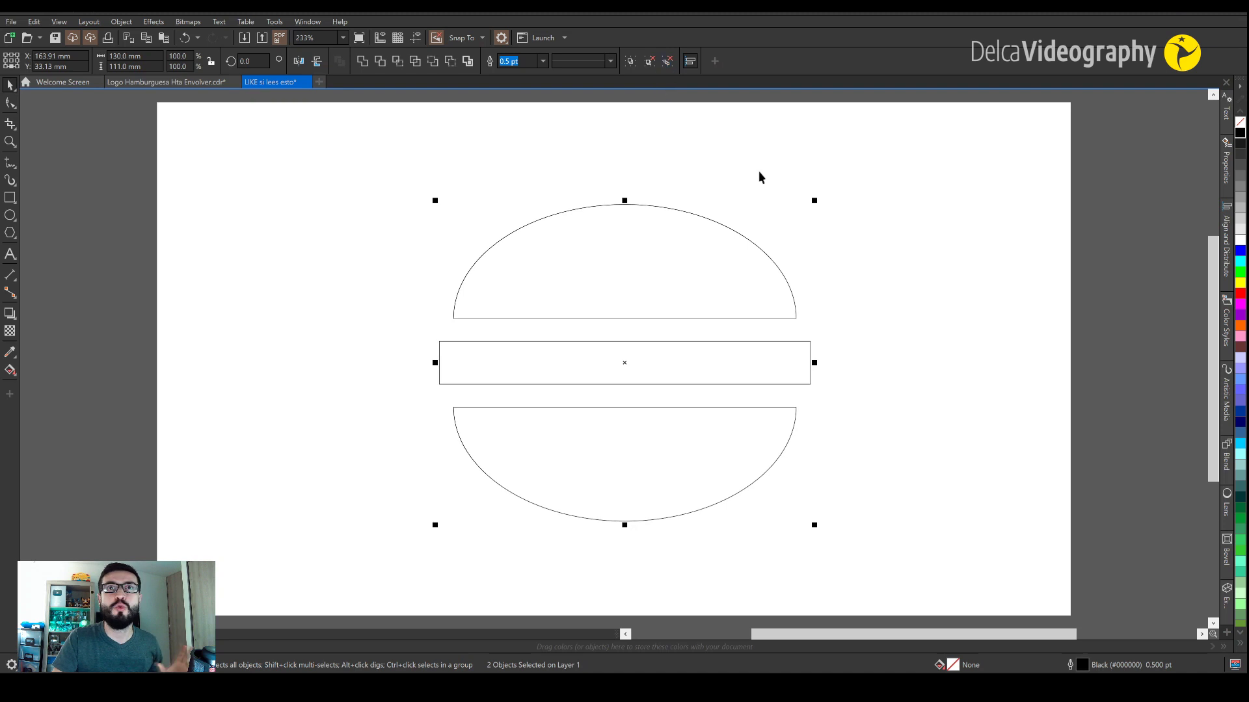
click(227, 235)
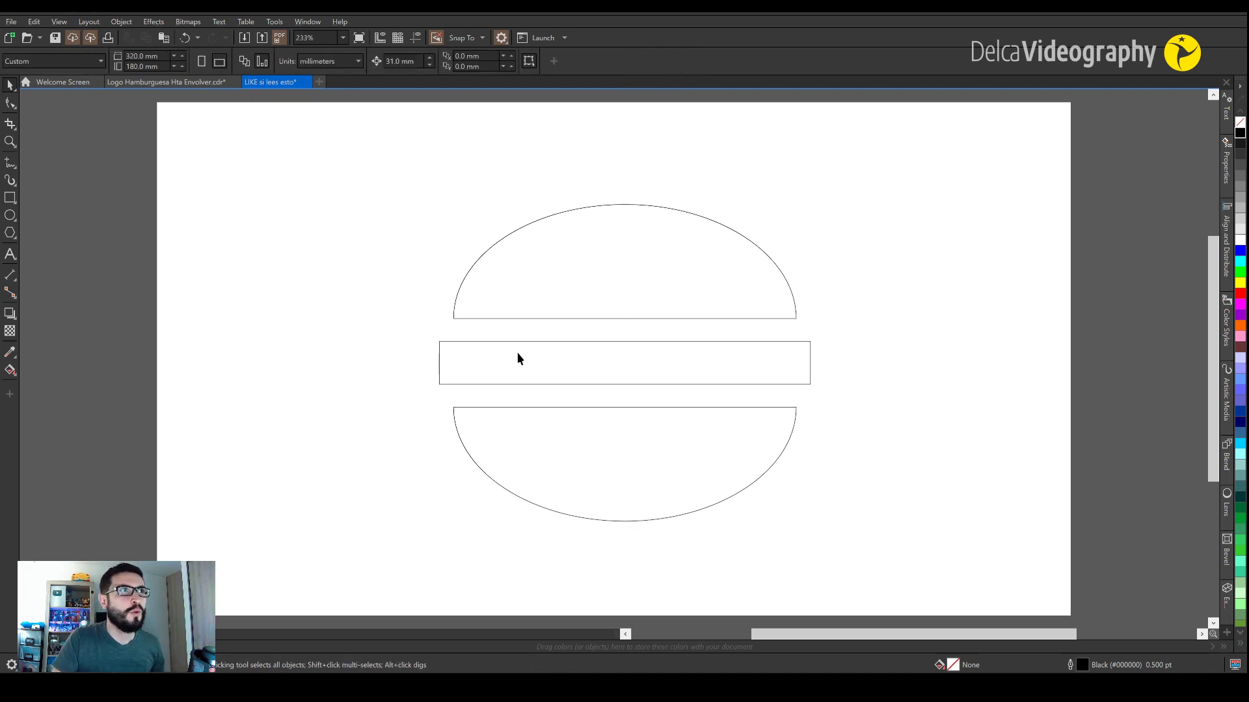
- Round all corners of the middle rectangle with a 4 mm radius
click(517, 357)
click(9, 105)
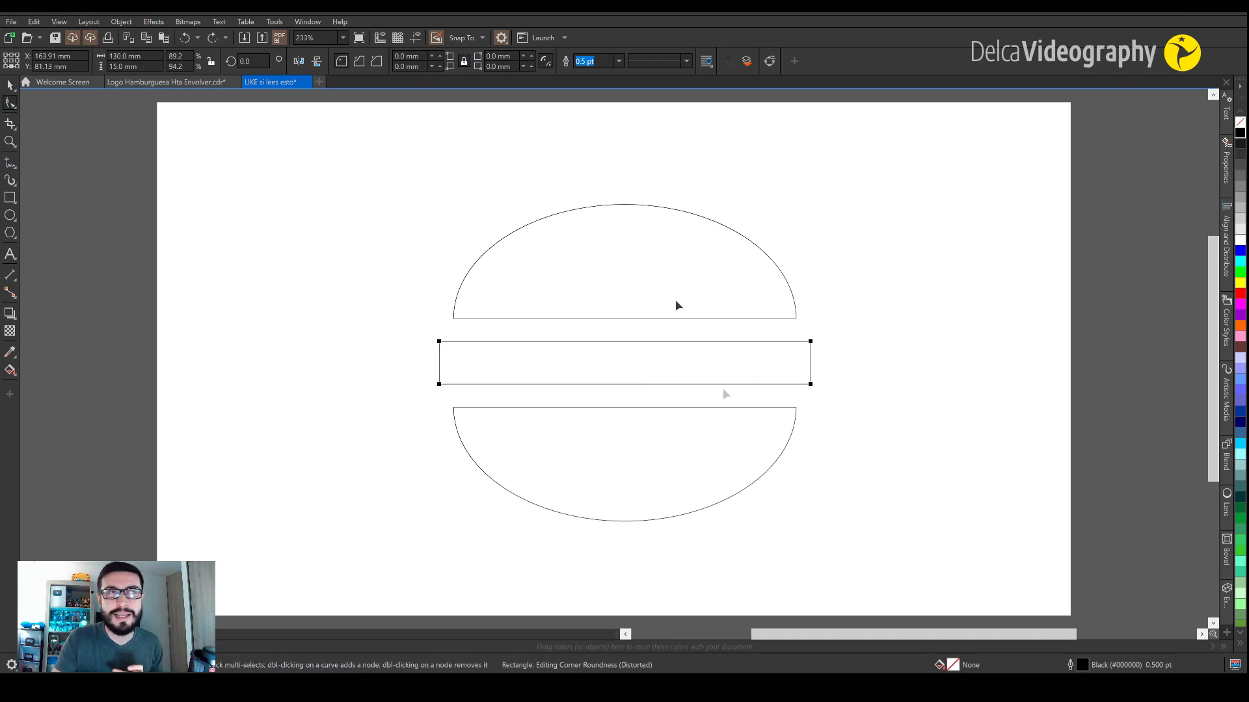
click(401, 56)
text(4.0 )
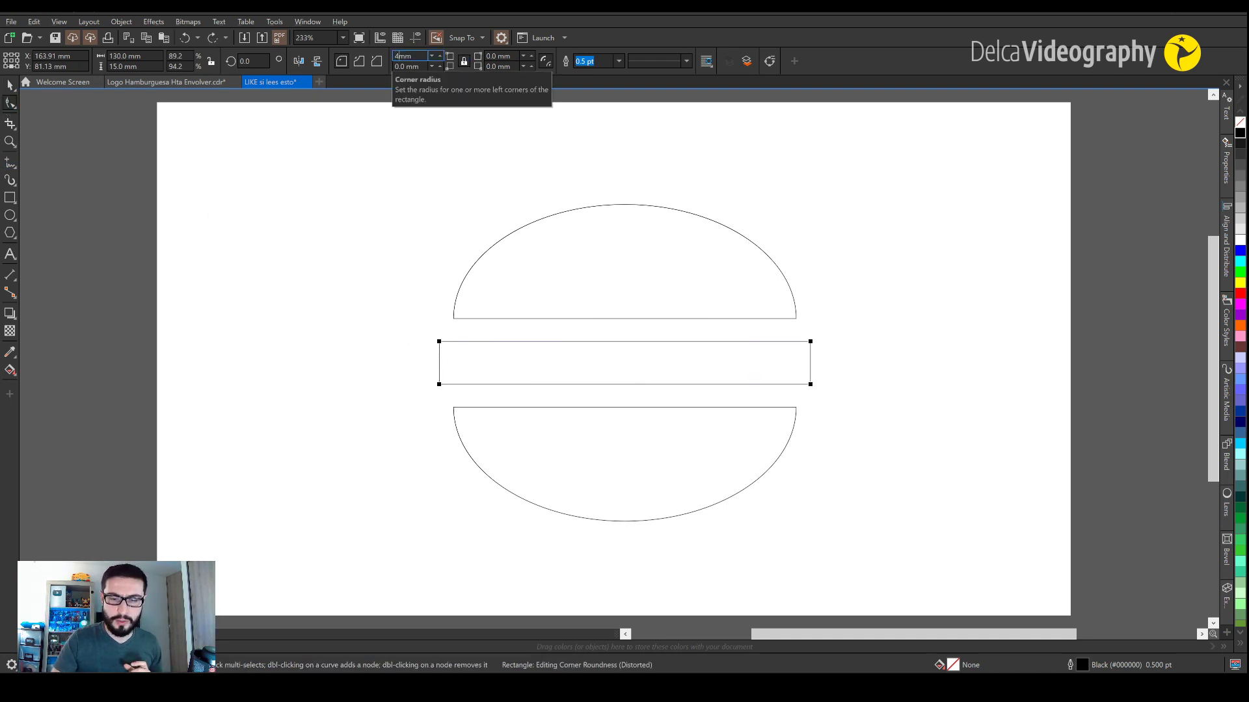
text(mm)
key(Return)
key(space)
click(885, 429)
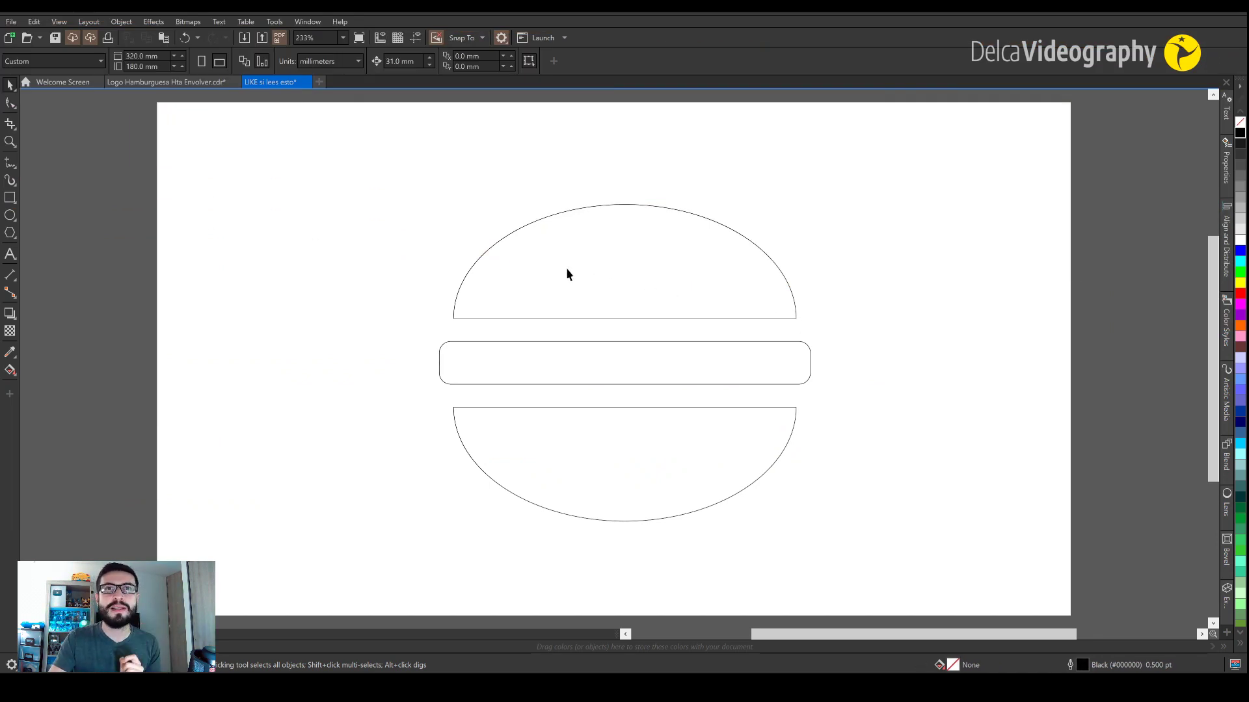
- Add an outside contour with a 3 mm offset to the upper half ellipse
click(518, 305)
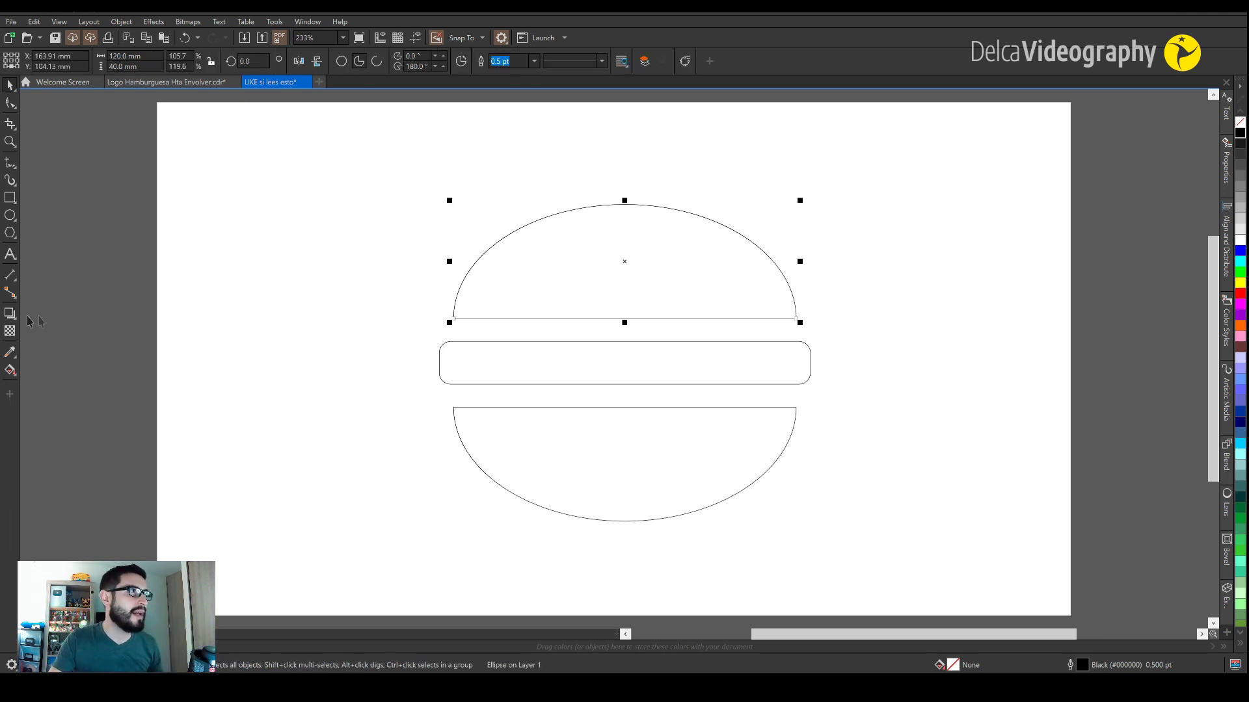
click(7, 315)
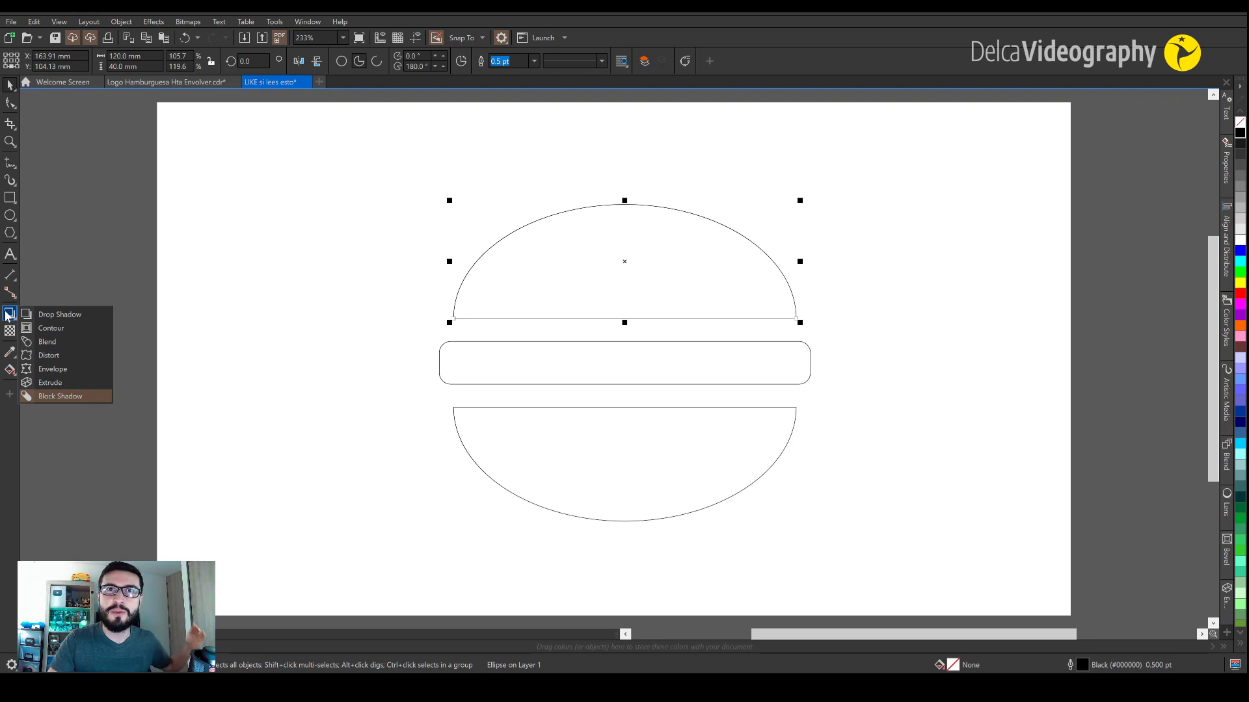
click(73, 327)
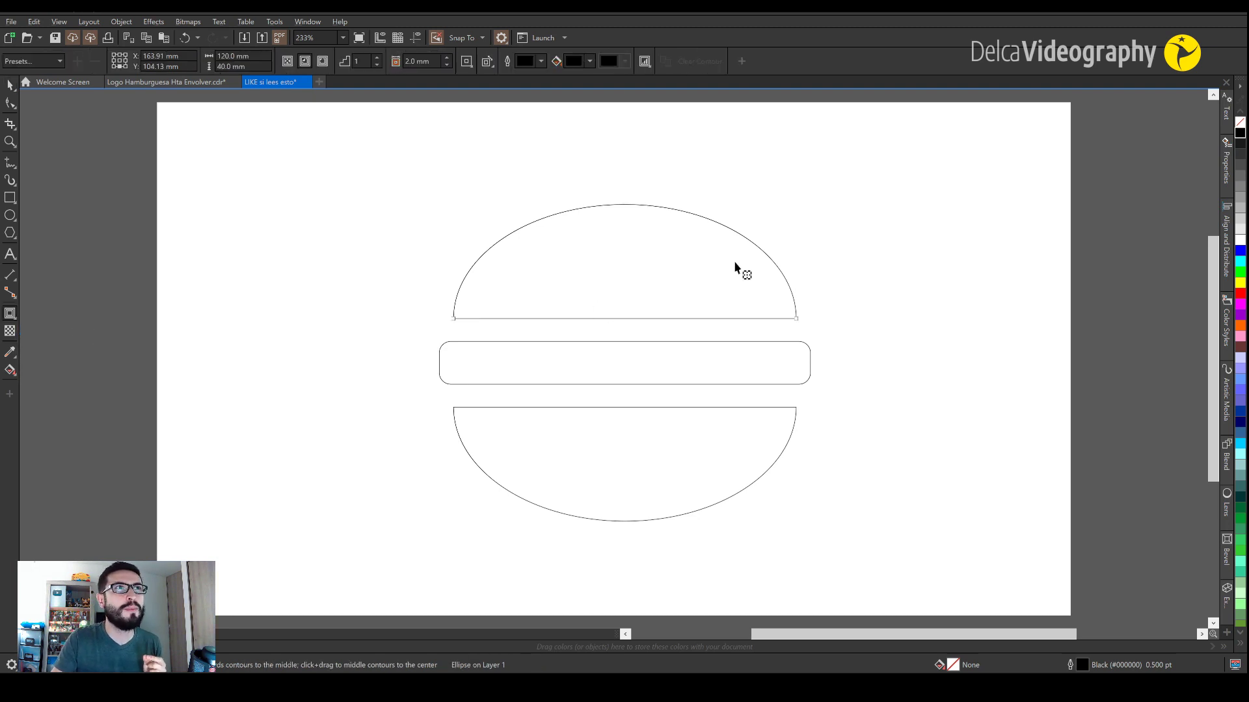
drag(771, 280, 809, 281)
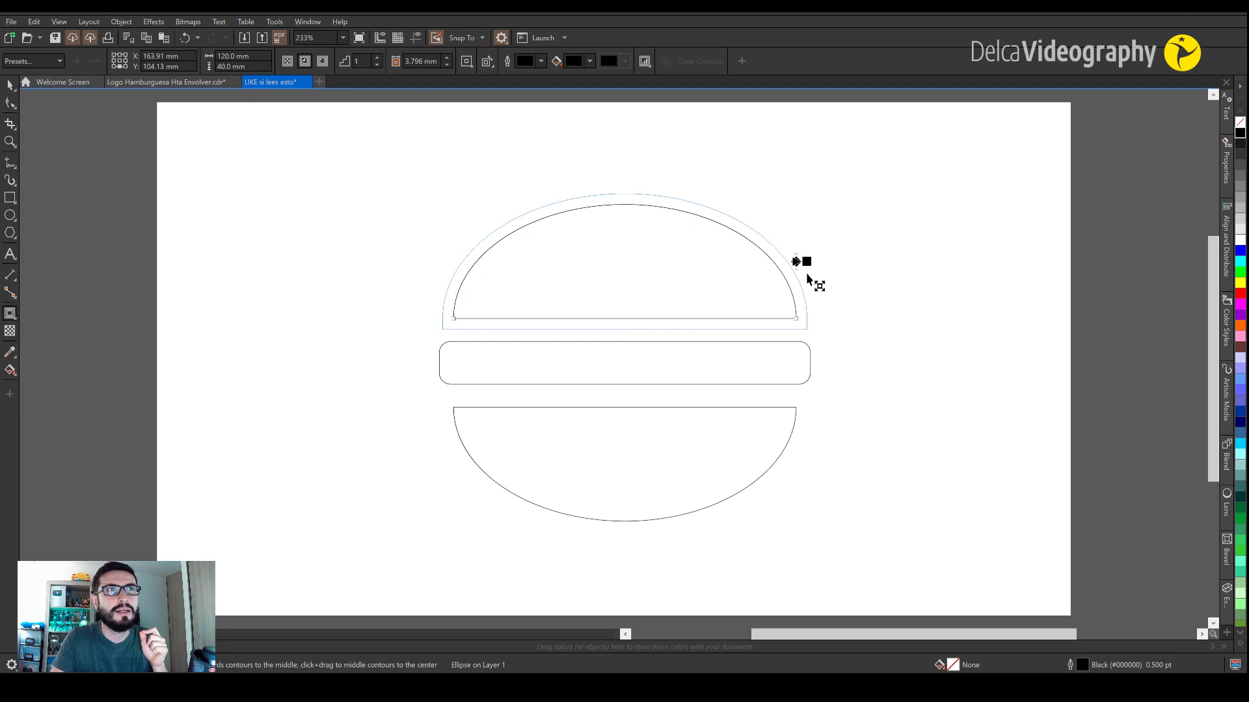
double_click(413, 62)
text(3)
key(Return)
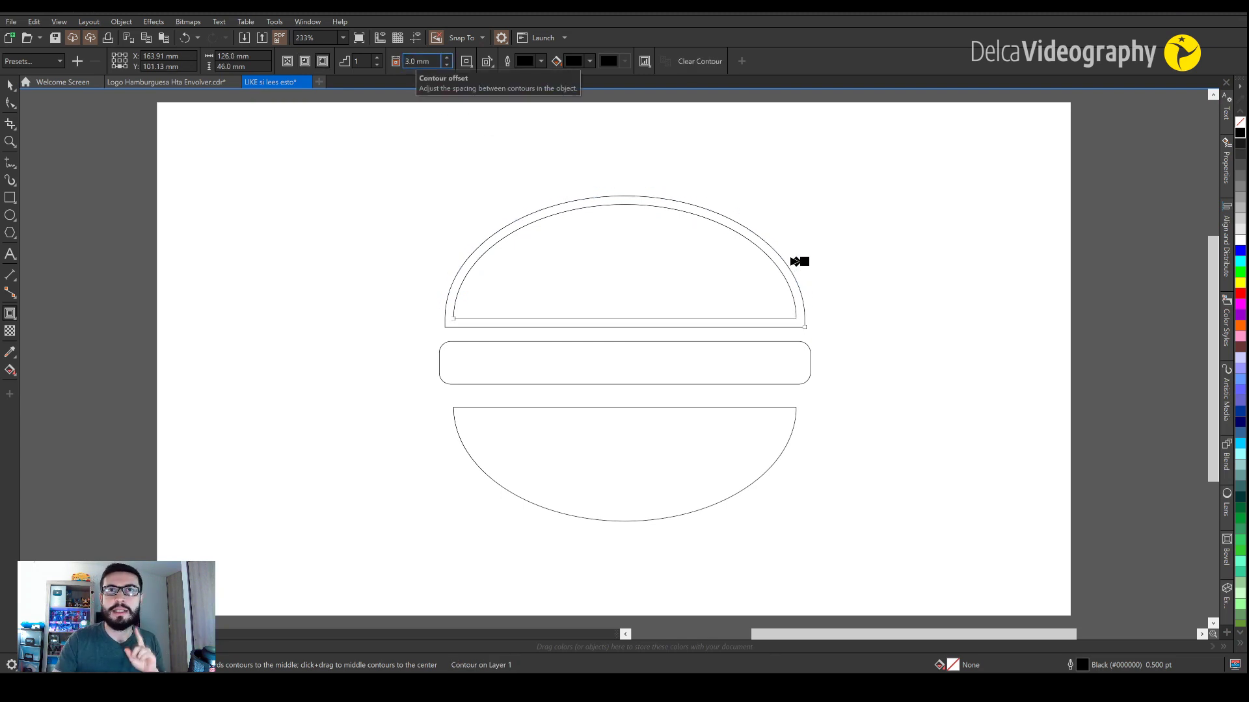
- Copy the upper half ellipse's contour properties to the lower half ellipse
click(708, 495)
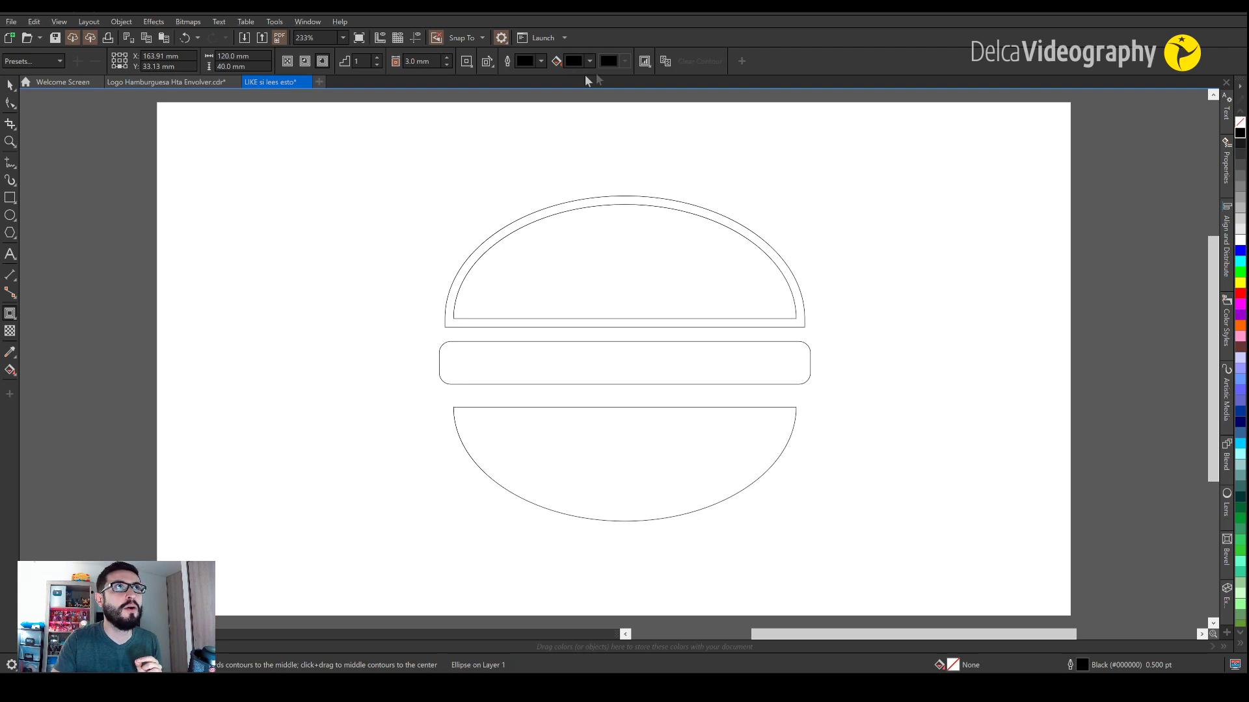
click(665, 61)
click(791, 276)
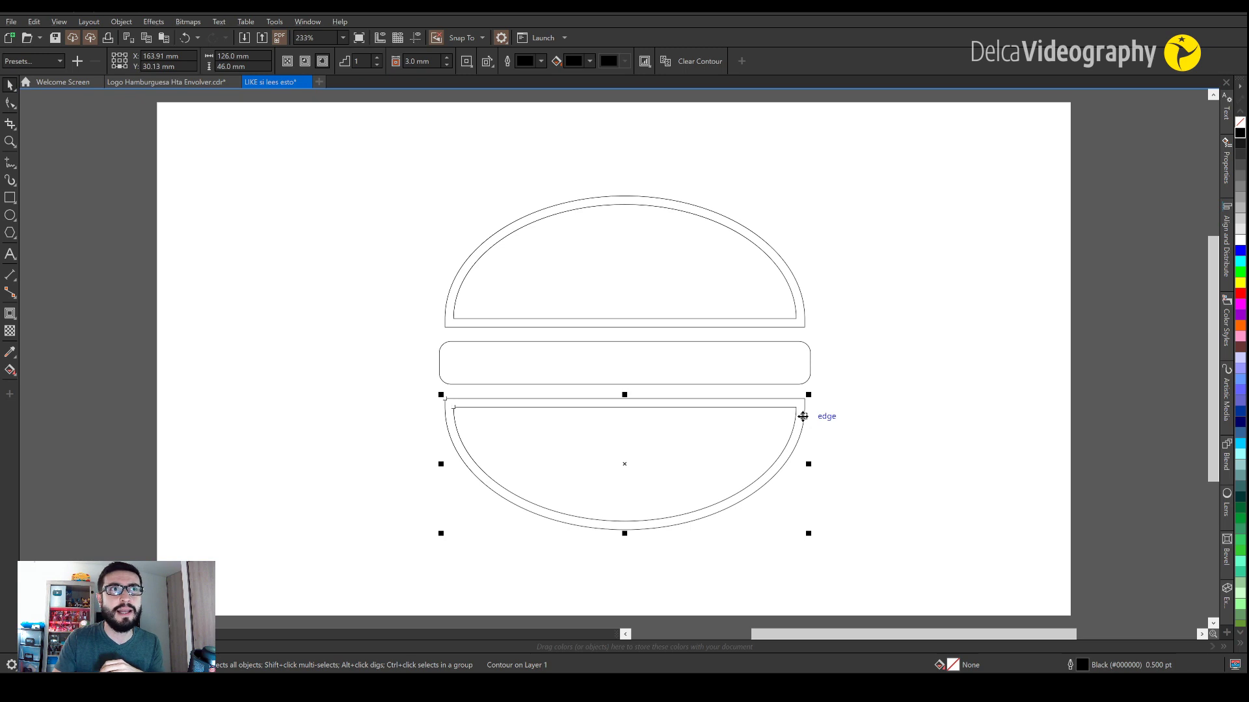
- Break the contours of the lower and upper half ellipses apart into separate curves
right_click(803, 416)
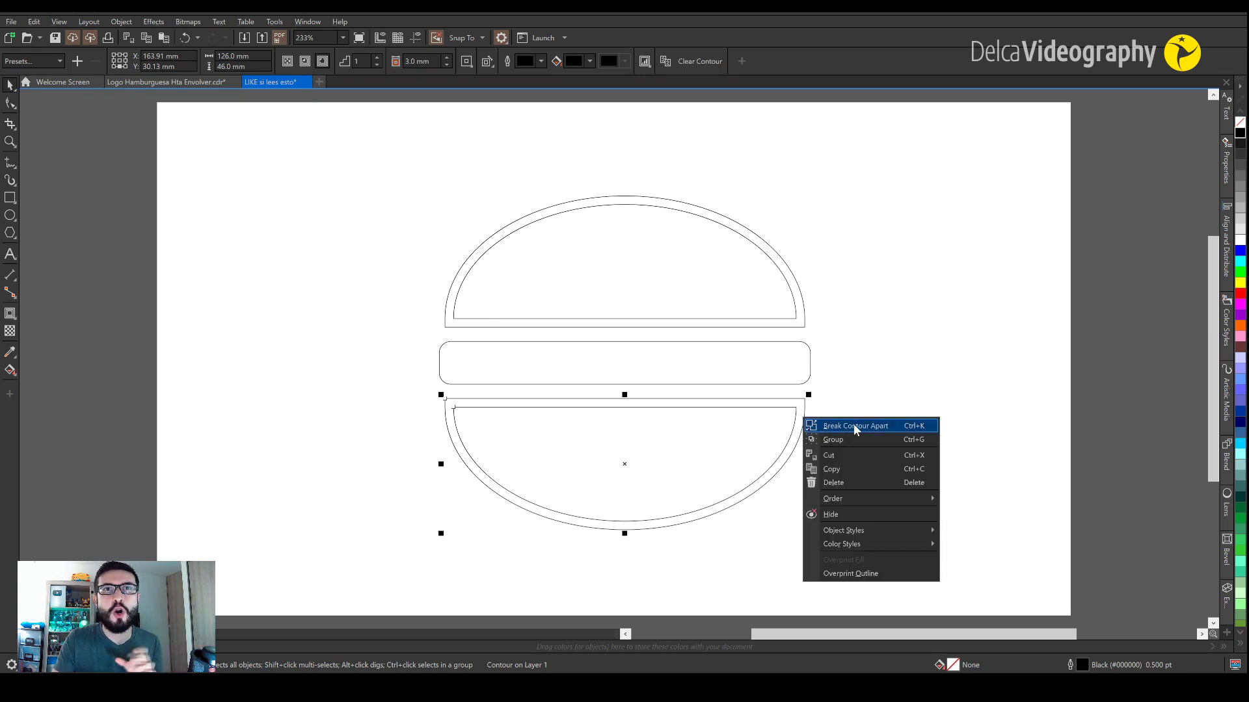
click(918, 426)
drag(800, 410, 828, 444)
key(ctrl+z)
key(ctrl+z)
right_click(804, 311)
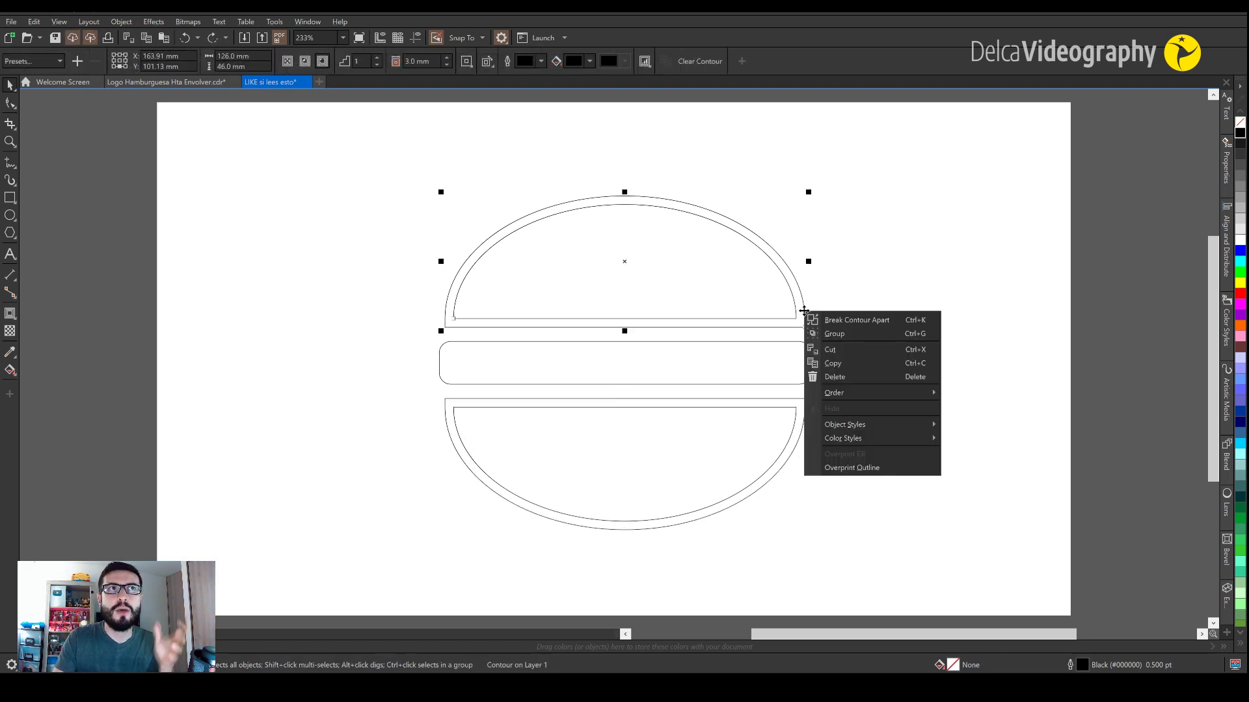
click(832, 320)
click(860, 291)
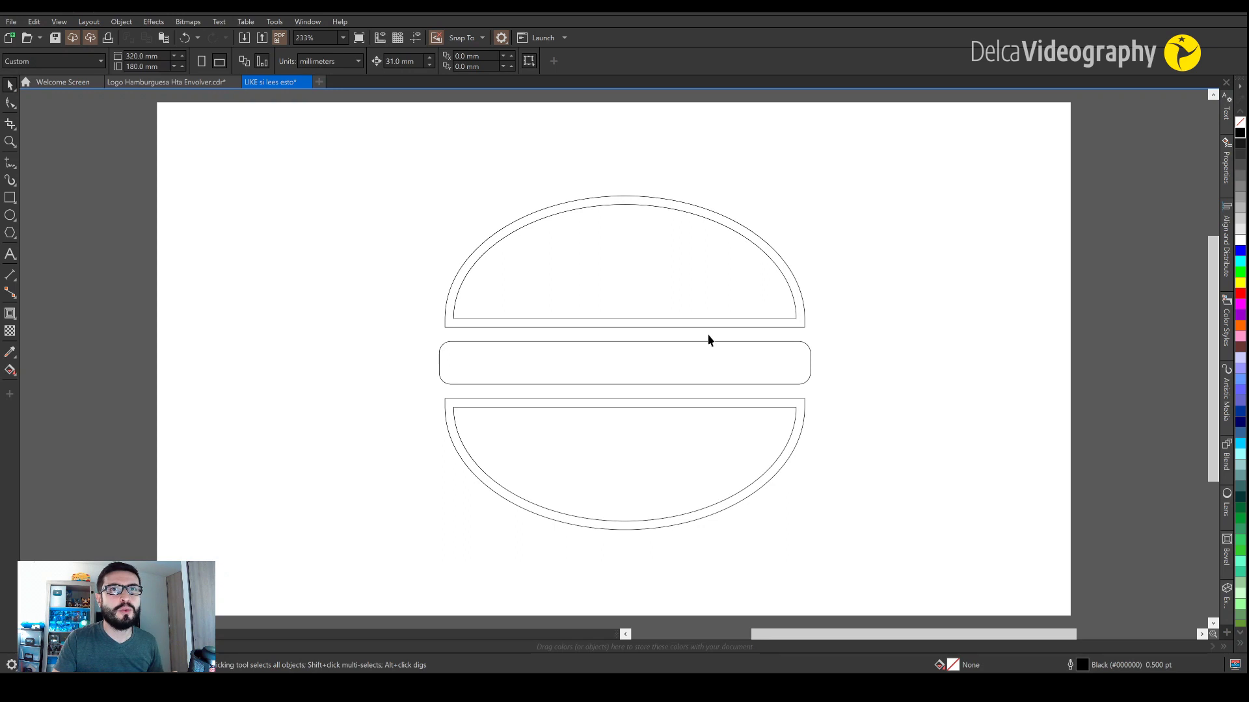
- Create a boundary curve from the two outer half-ellipse outlines and the middle rounded rectangle
click(447, 329)
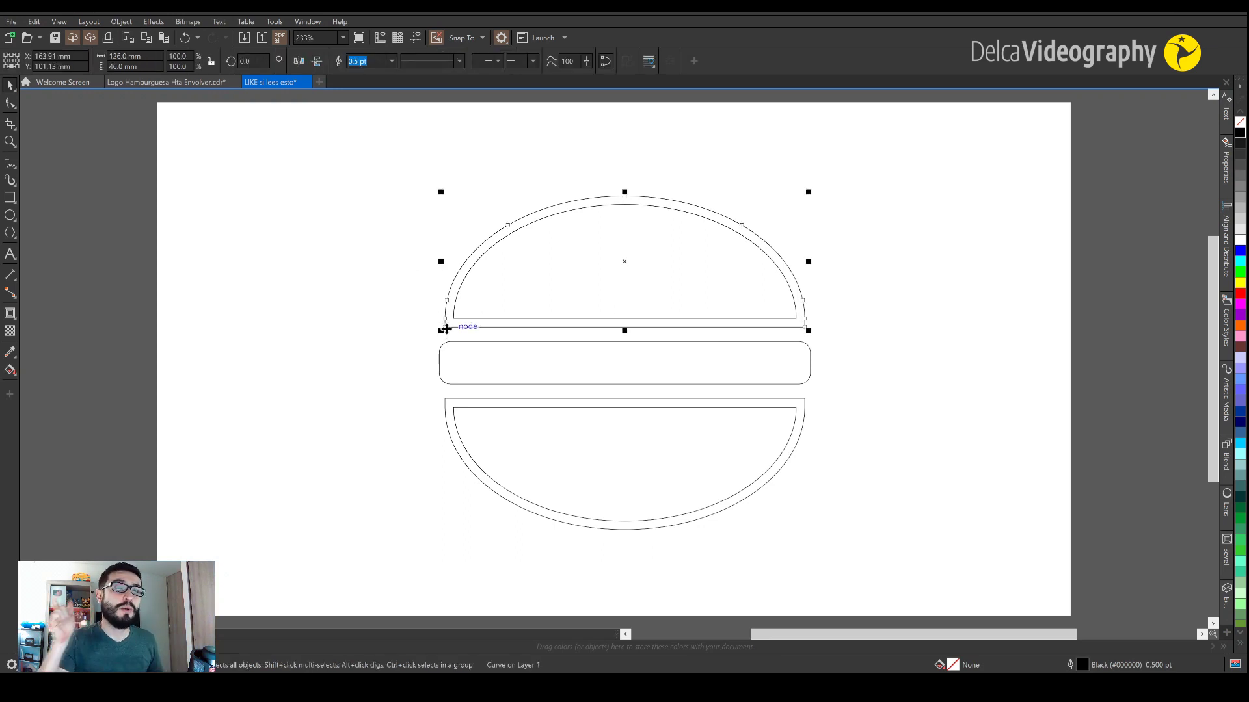
shift+click(446, 399)
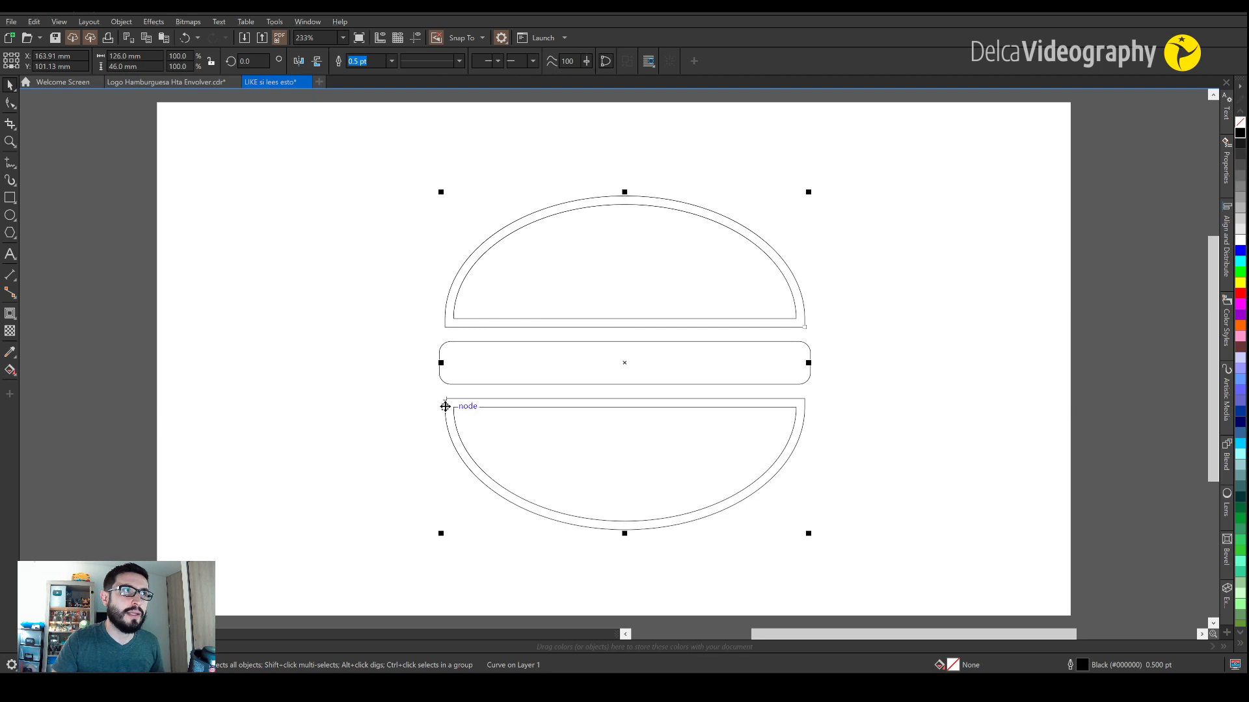
shift+click(451, 344)
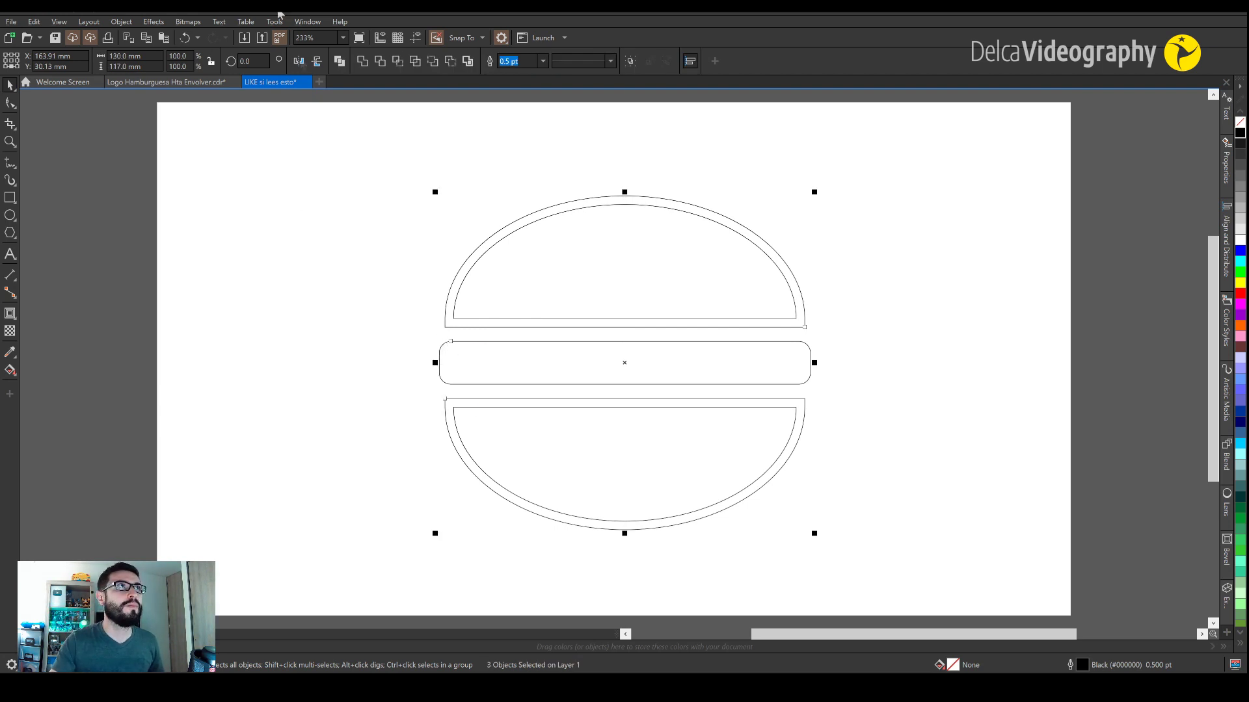
click(471, 61)
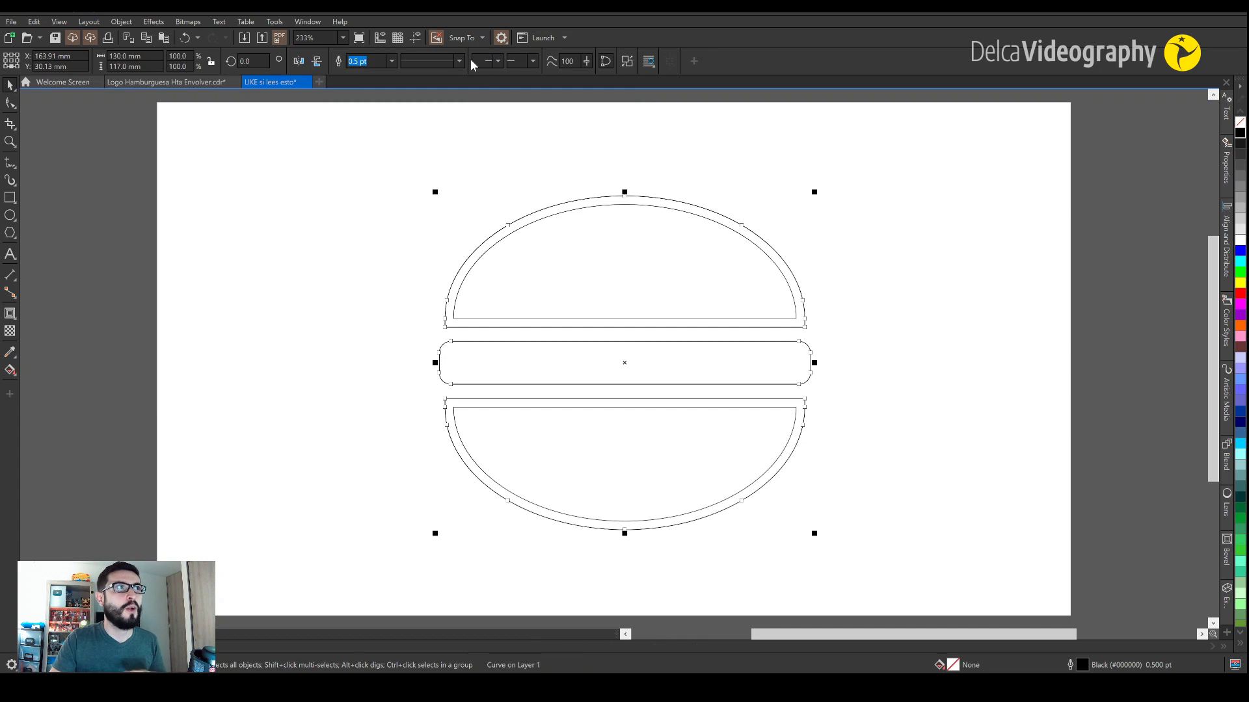
- Add an outside contour with a 5 mm offset around the boundary curve
click(10, 314)
drag(448, 326, 410, 284)
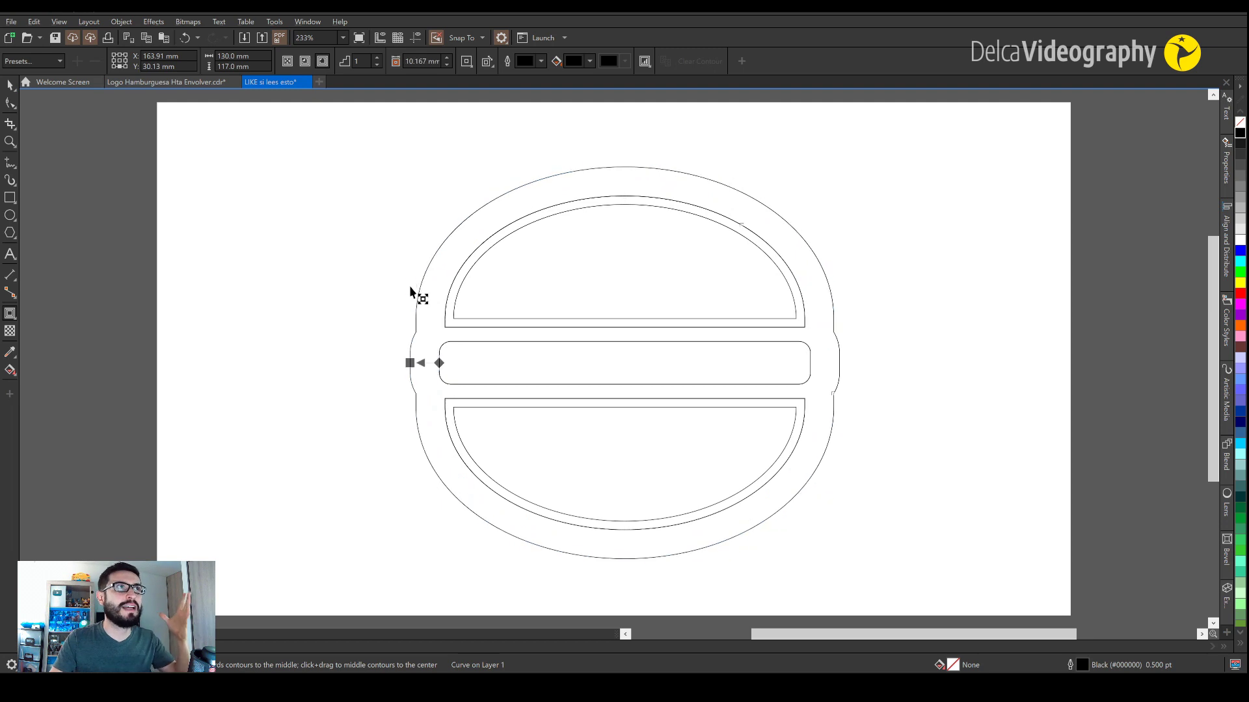
click(410, 62)
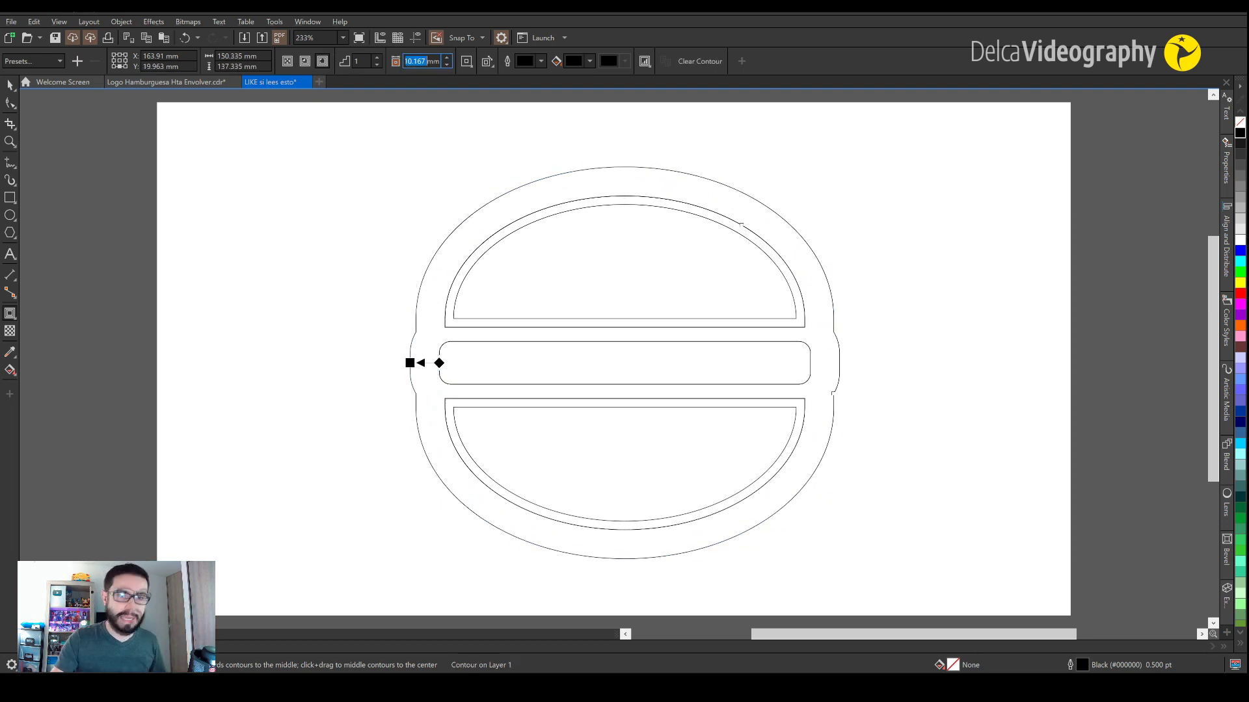
text(5)
key(Return)
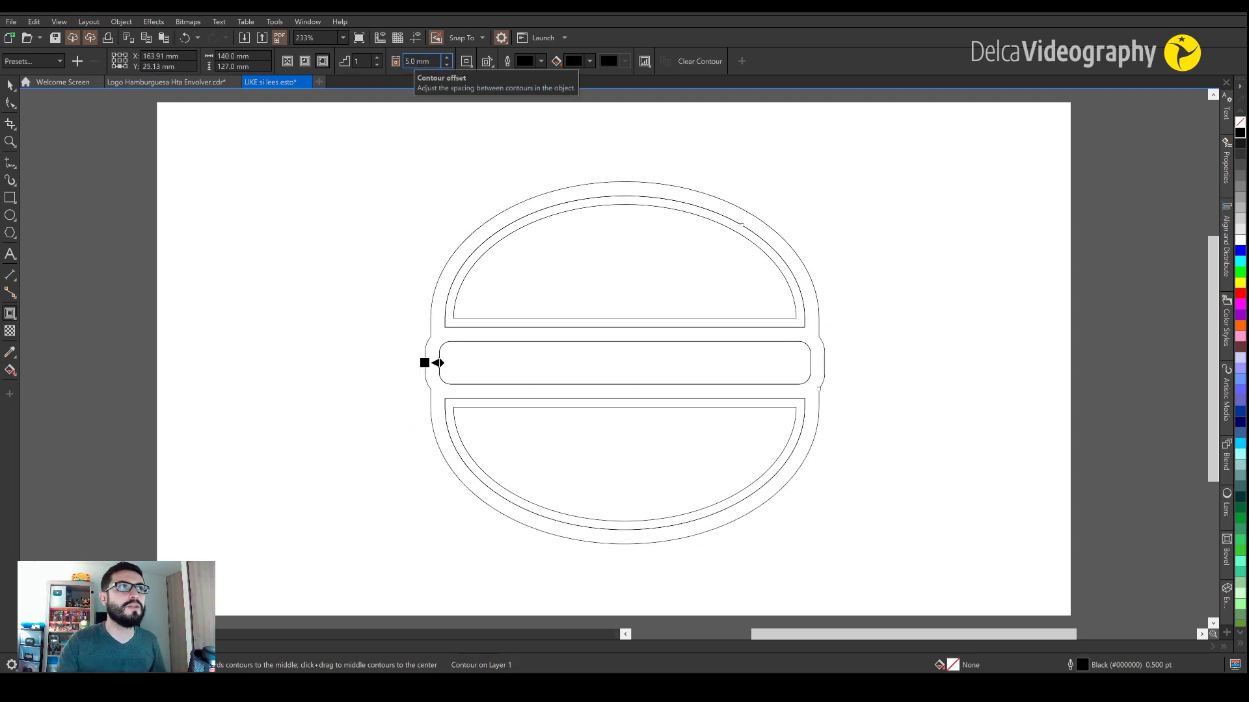
- Break the 5 mm contour apart from the boundary curve
key(space)
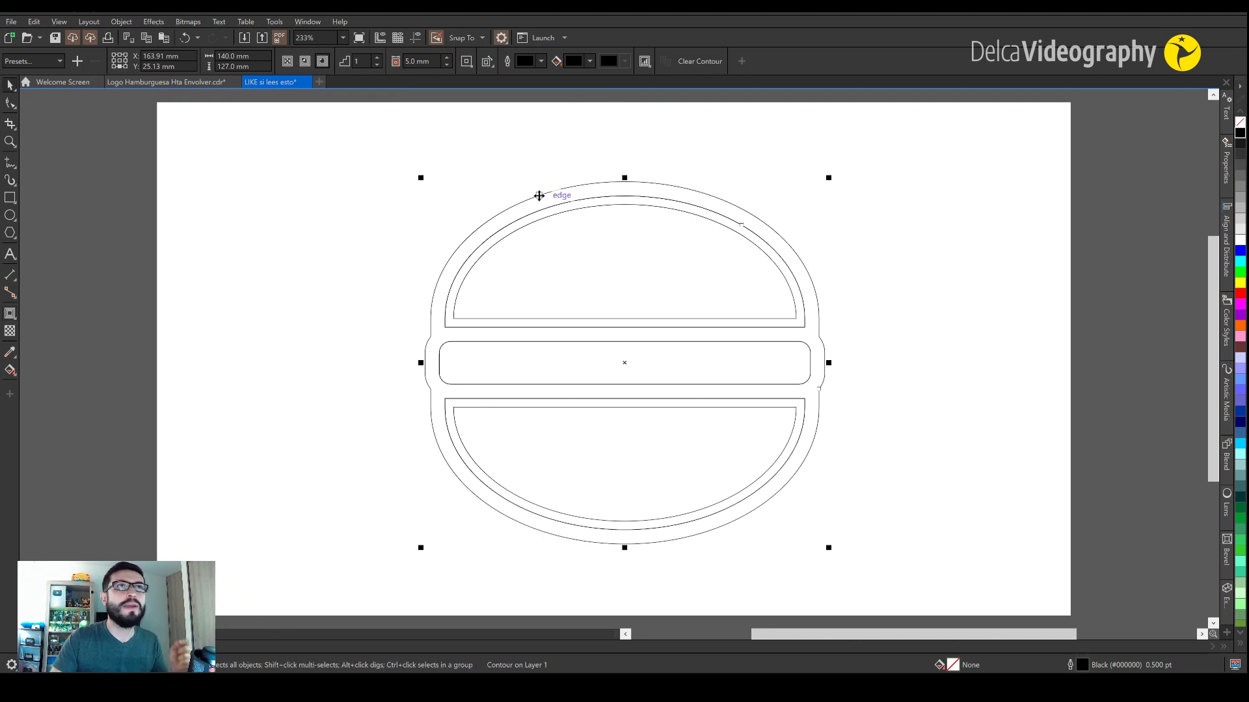
right_click(539, 196)
key(Escape)
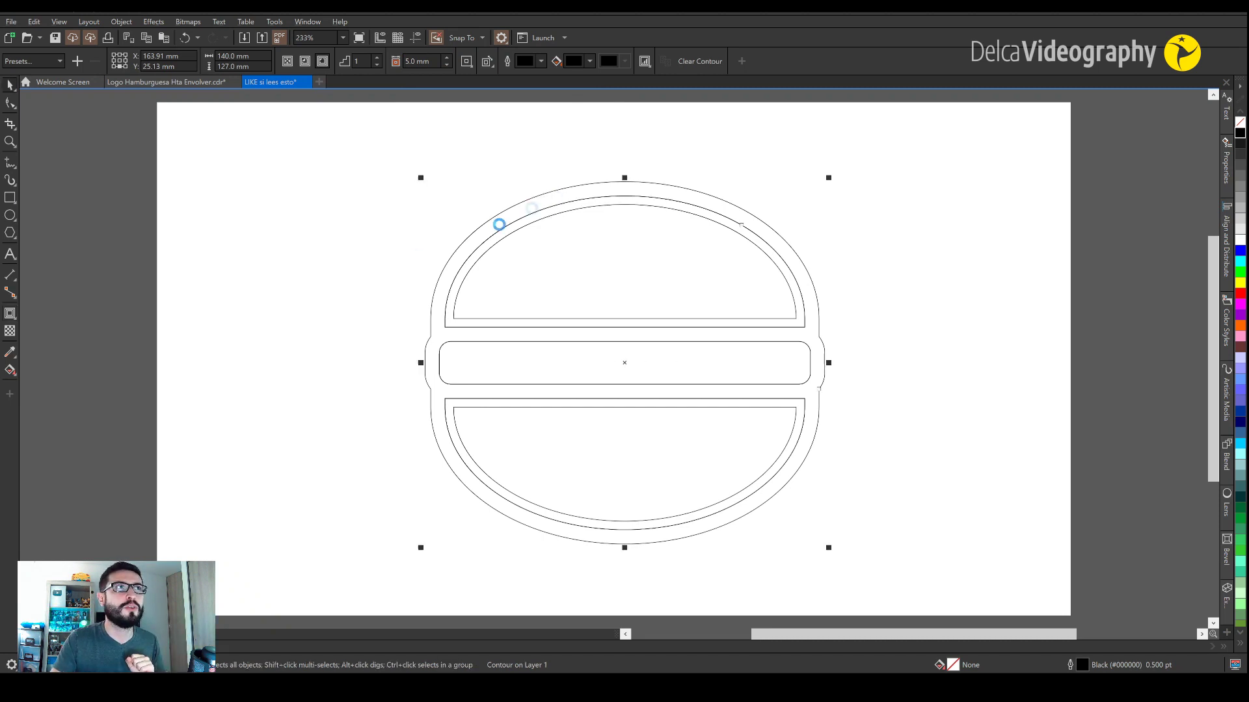
click(455, 328)
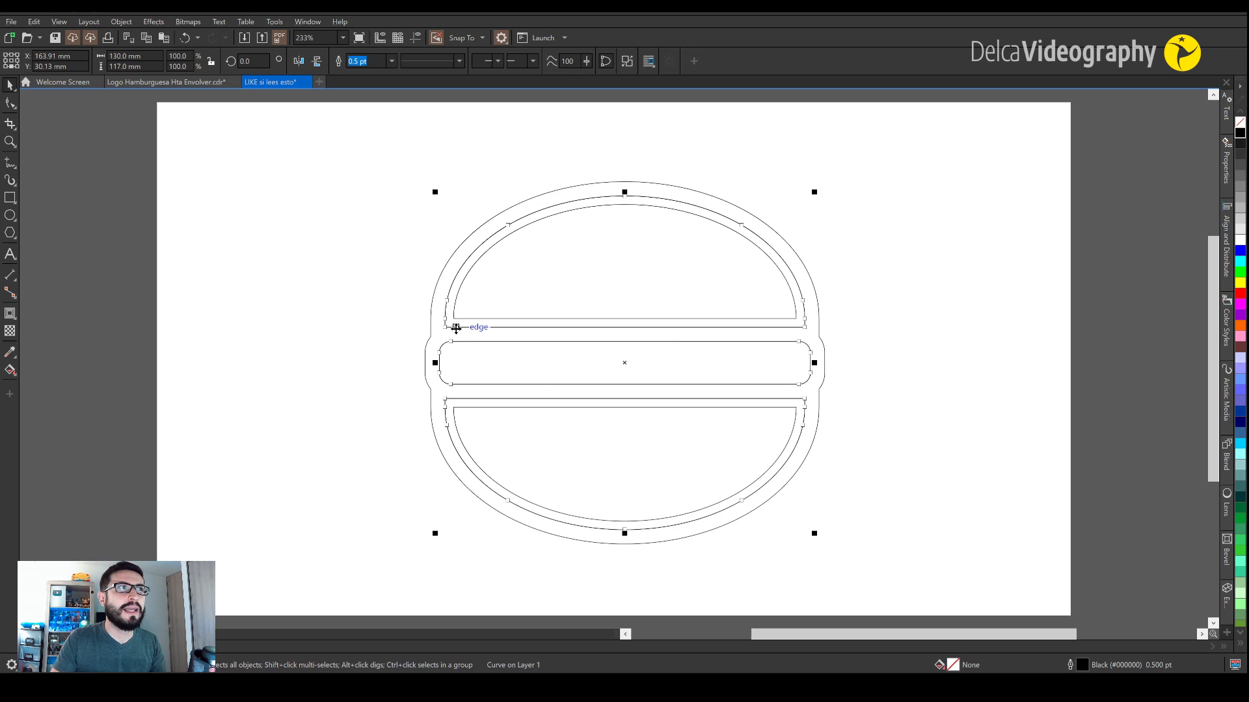
key(Escape)
- Add an outside contour with a 4 mm offset to the outermost burger outline
click(430, 326)
click(10, 313)
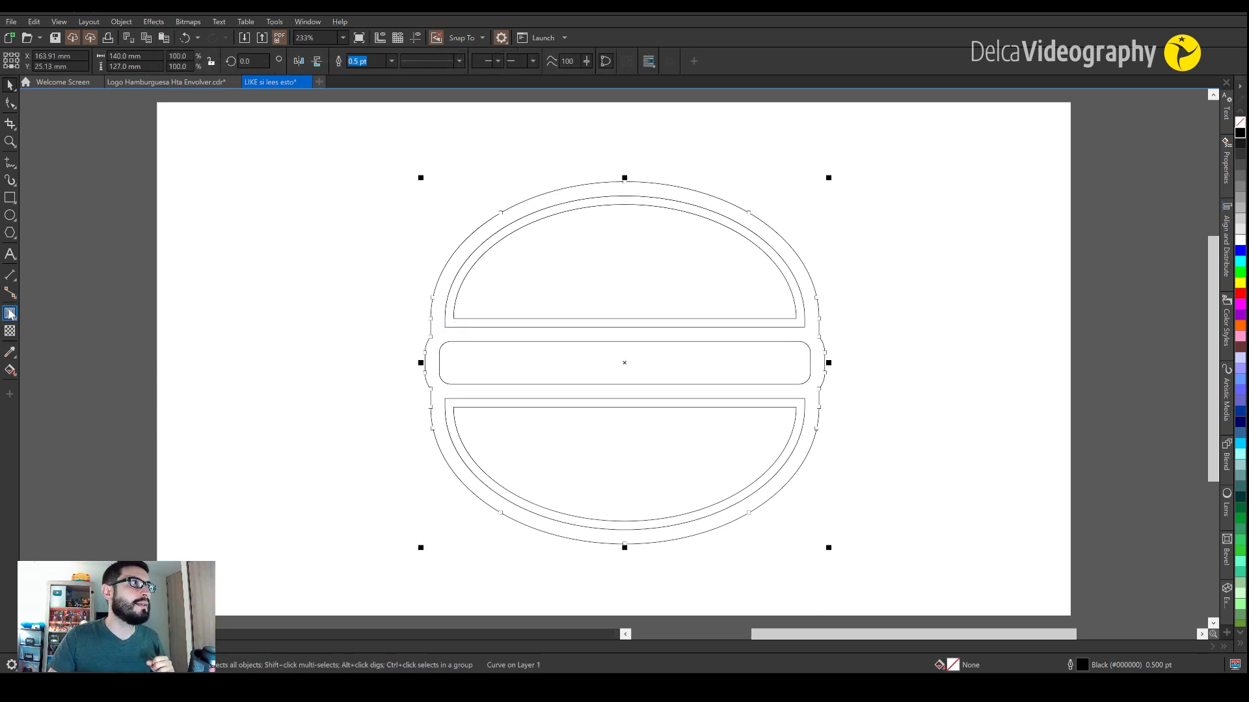
drag(436, 281, 404, 262)
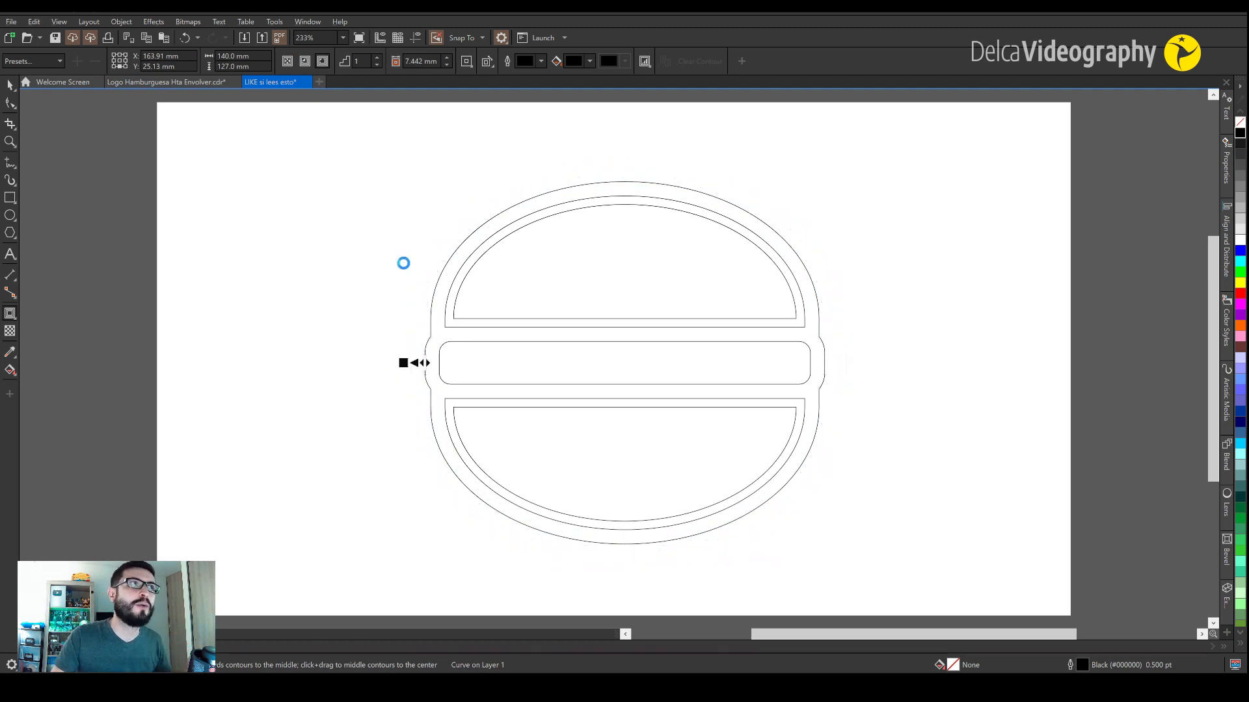
click(416, 61)
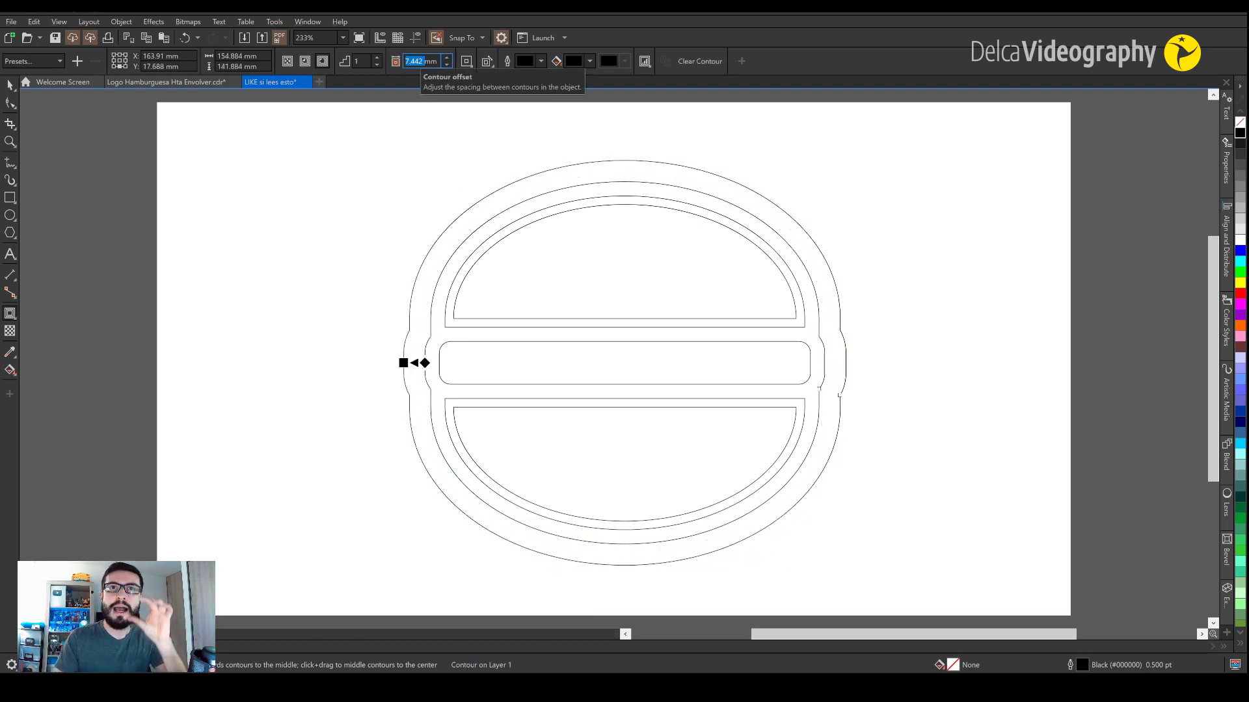
text(4)
key(Return)
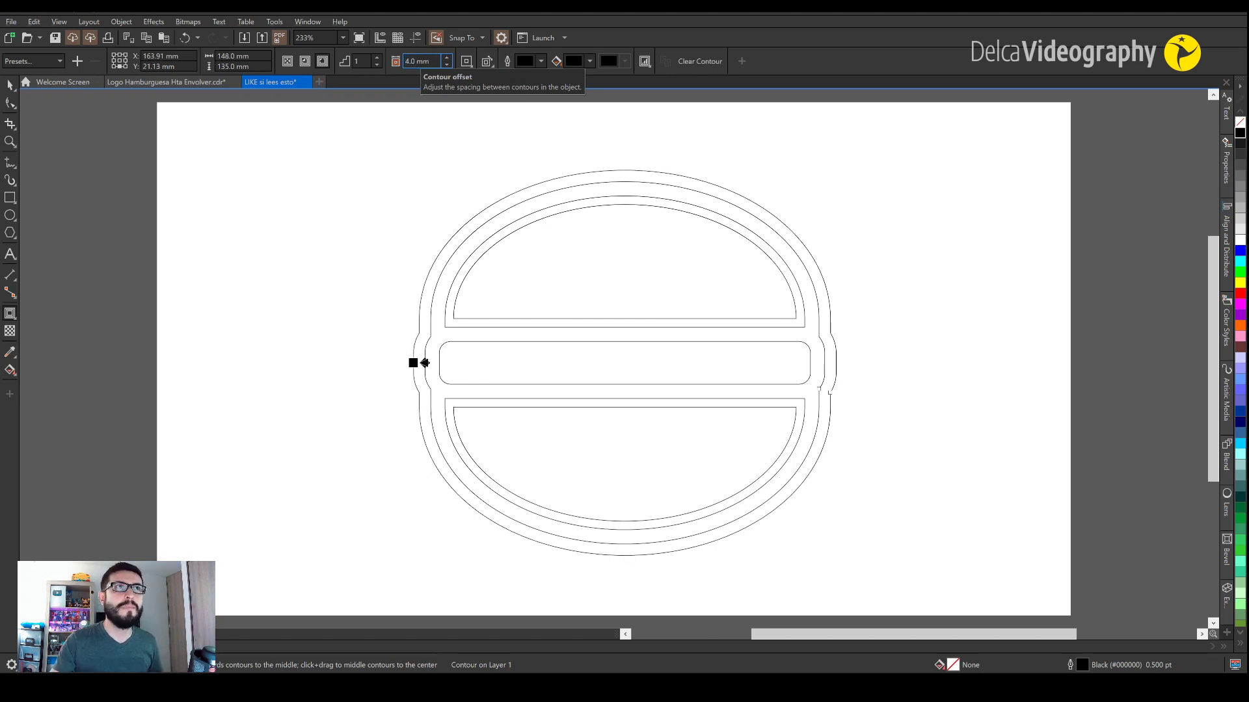
- Break the 4 mm contour apart from the outline it surrounds
key(space)
right_click(462, 232)
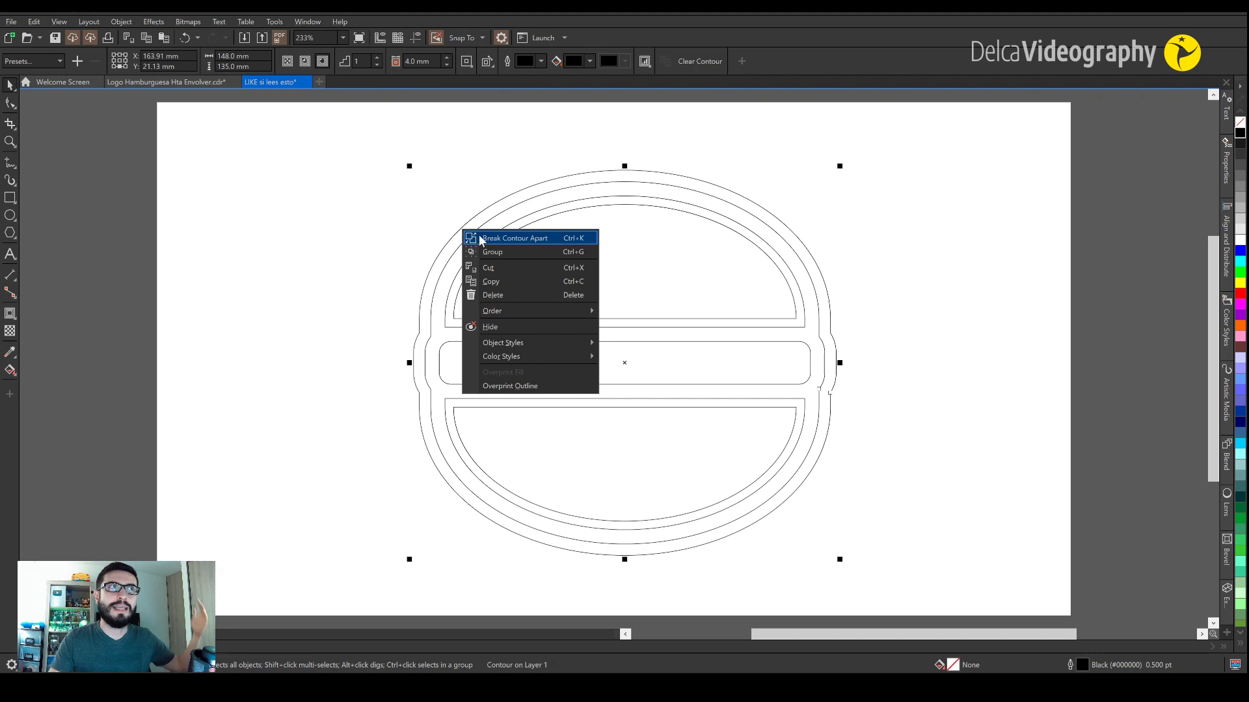
click(473, 238)
key(Escape)
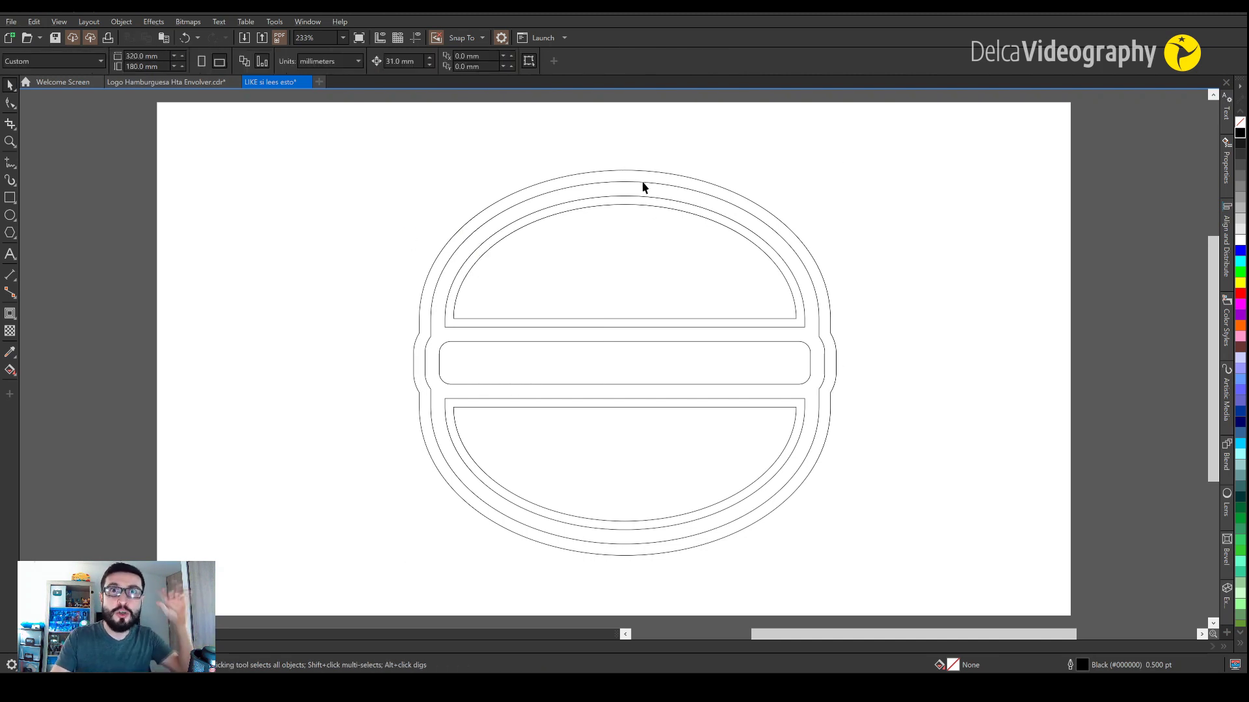
- Subtract the inner of the two outermost outlines from the outer one and fill the resulting ring black
click(643, 183)
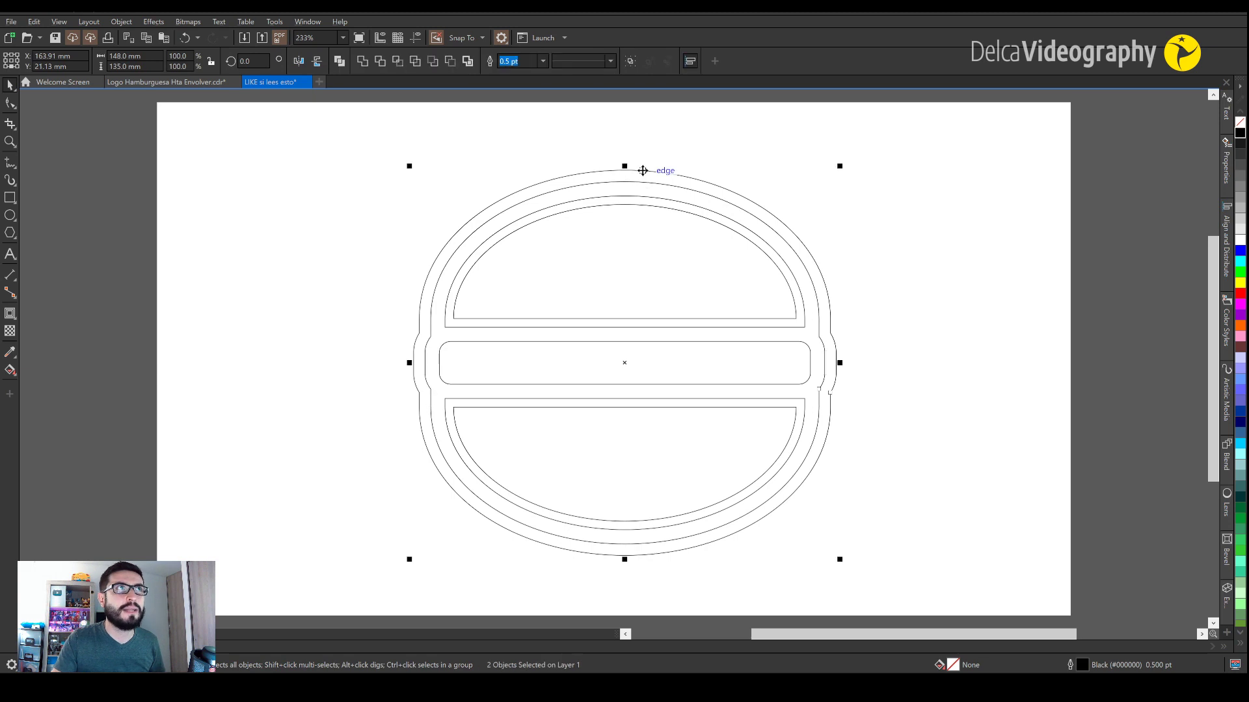
click(455, 65)
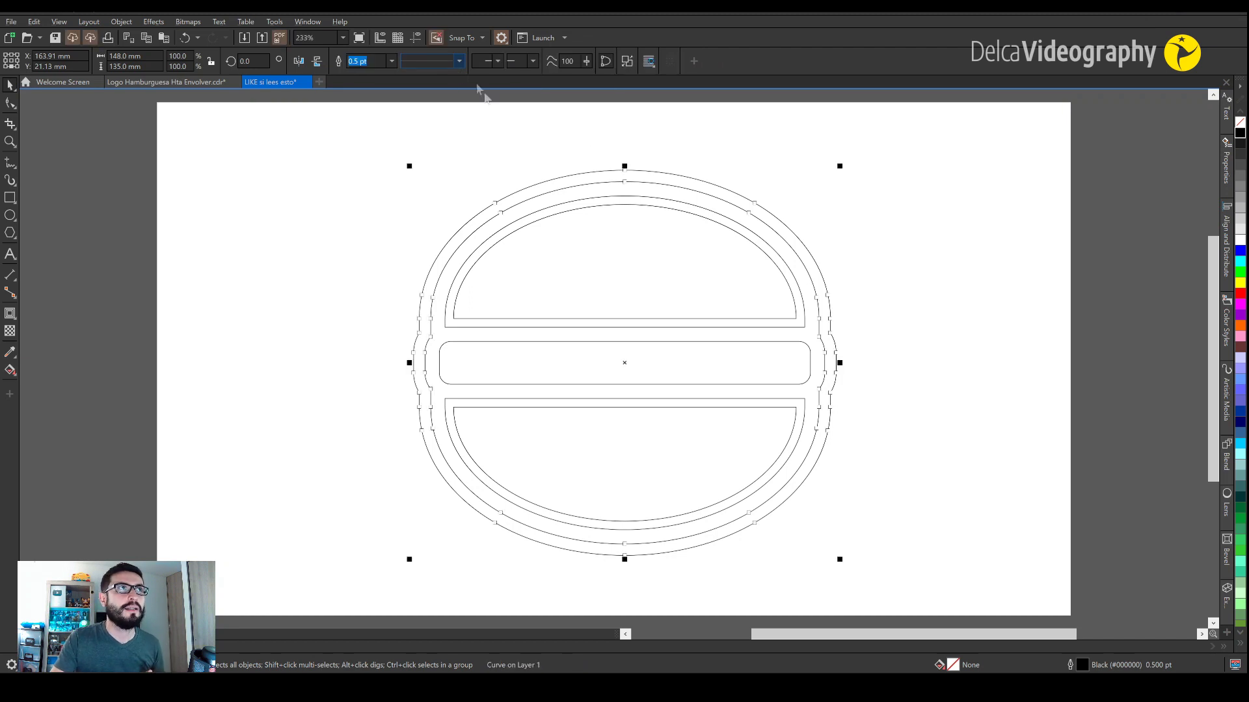
click(1240, 132)
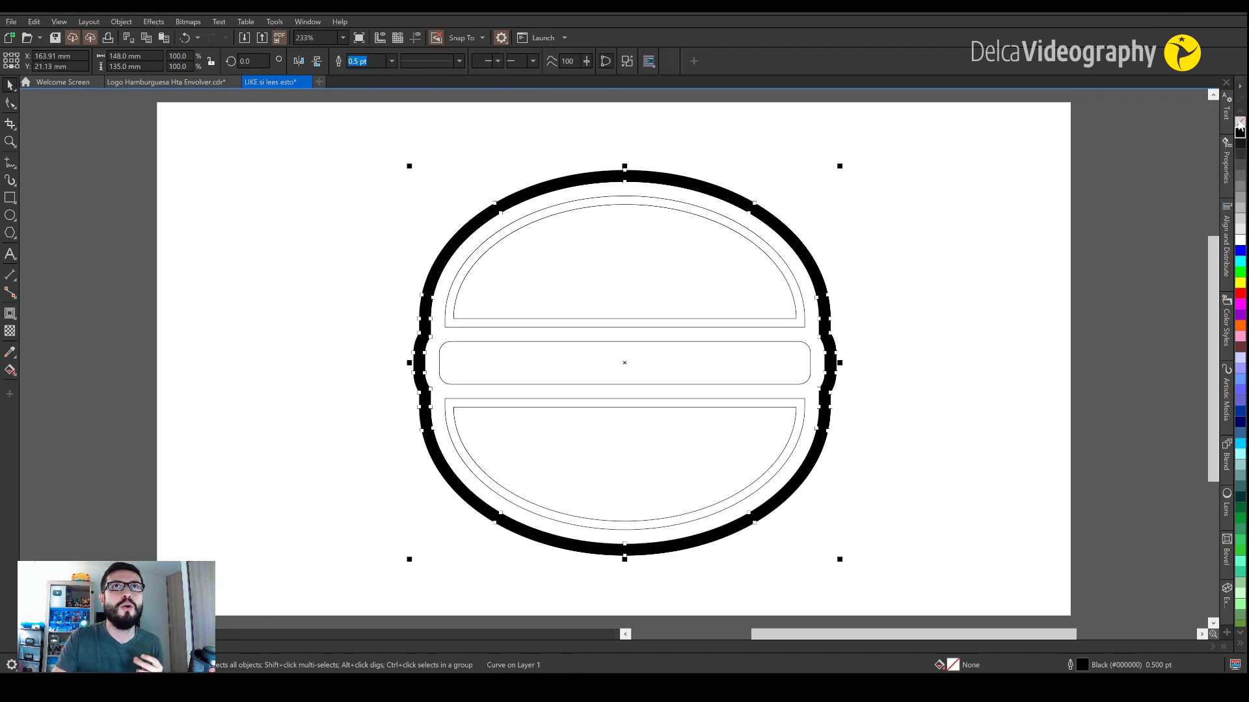
click(947, 356)
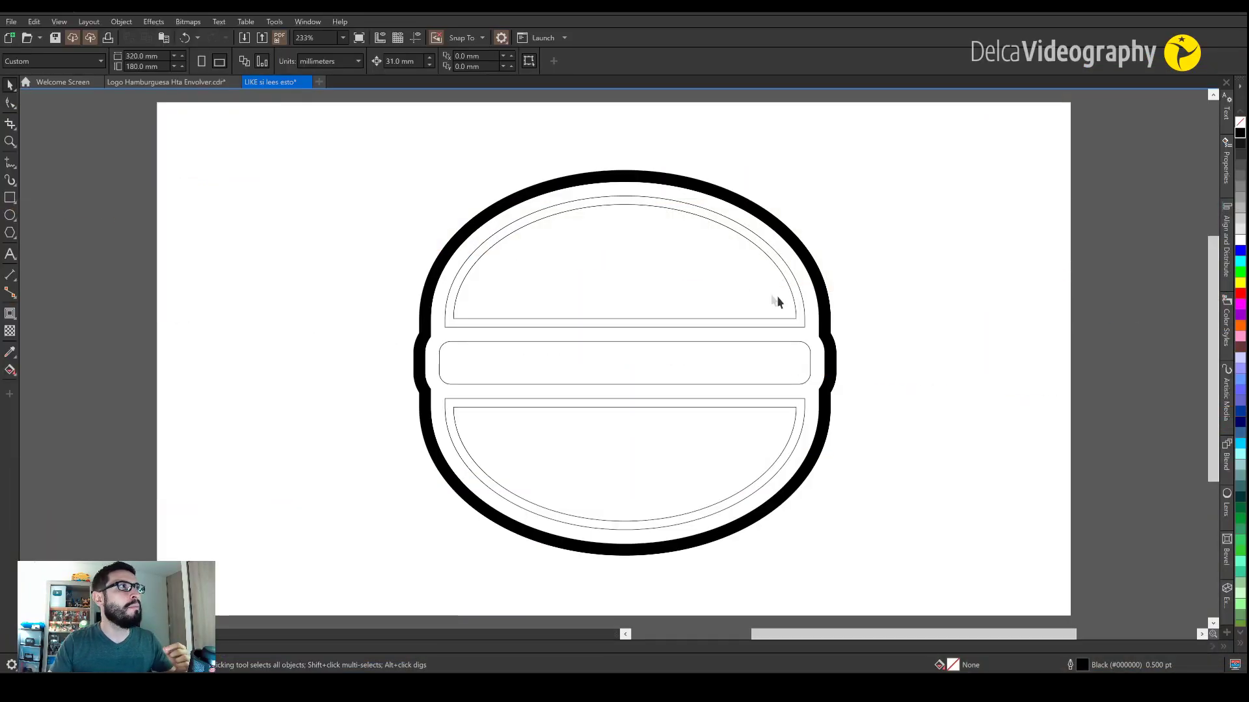
- Add the separate texts ALWAYS and BURGUER beside the burger and place BURGUER under ALWAYS
click(7, 253)
click(258, 229)
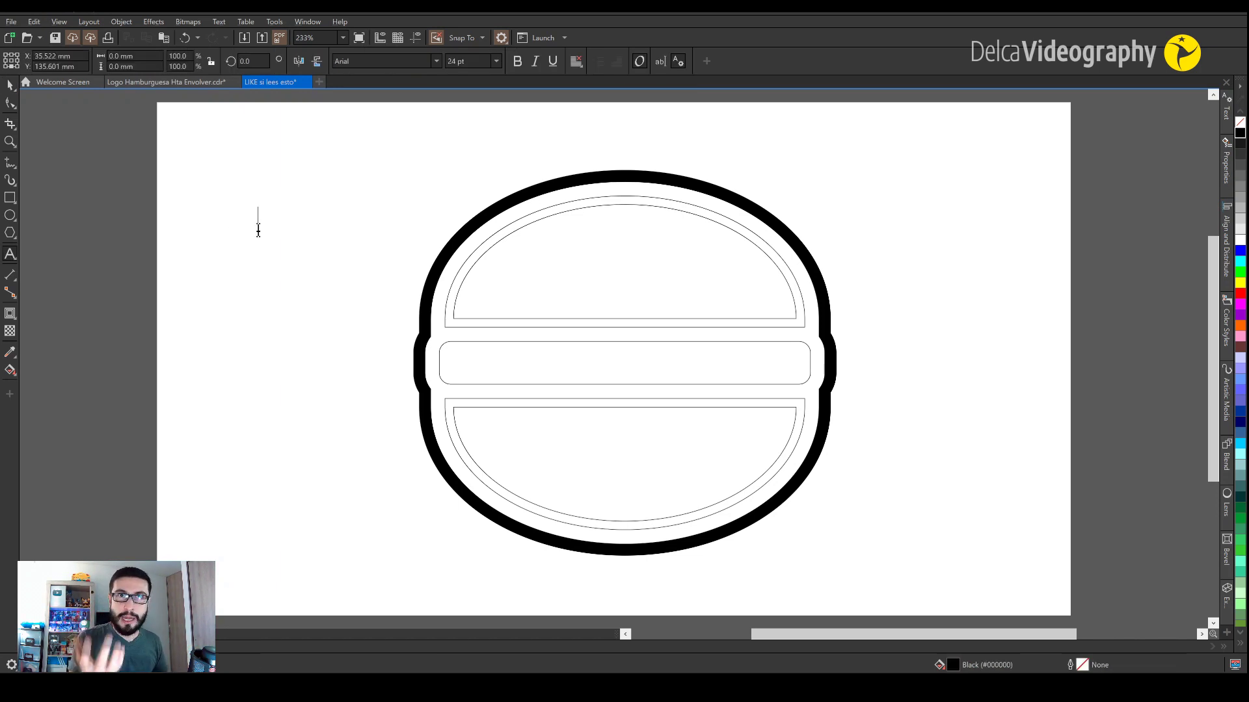
text(ALWAYS)
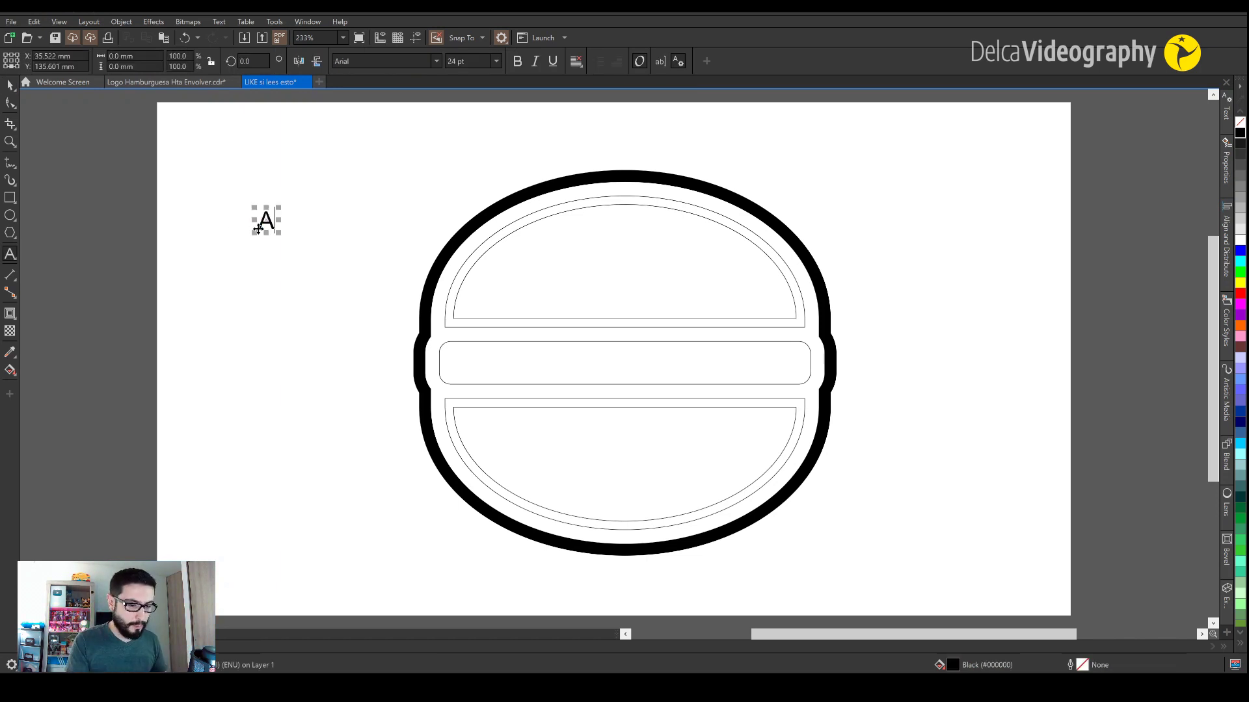
click(295, 293)
text(BURGUER)
key(ctrl+space)
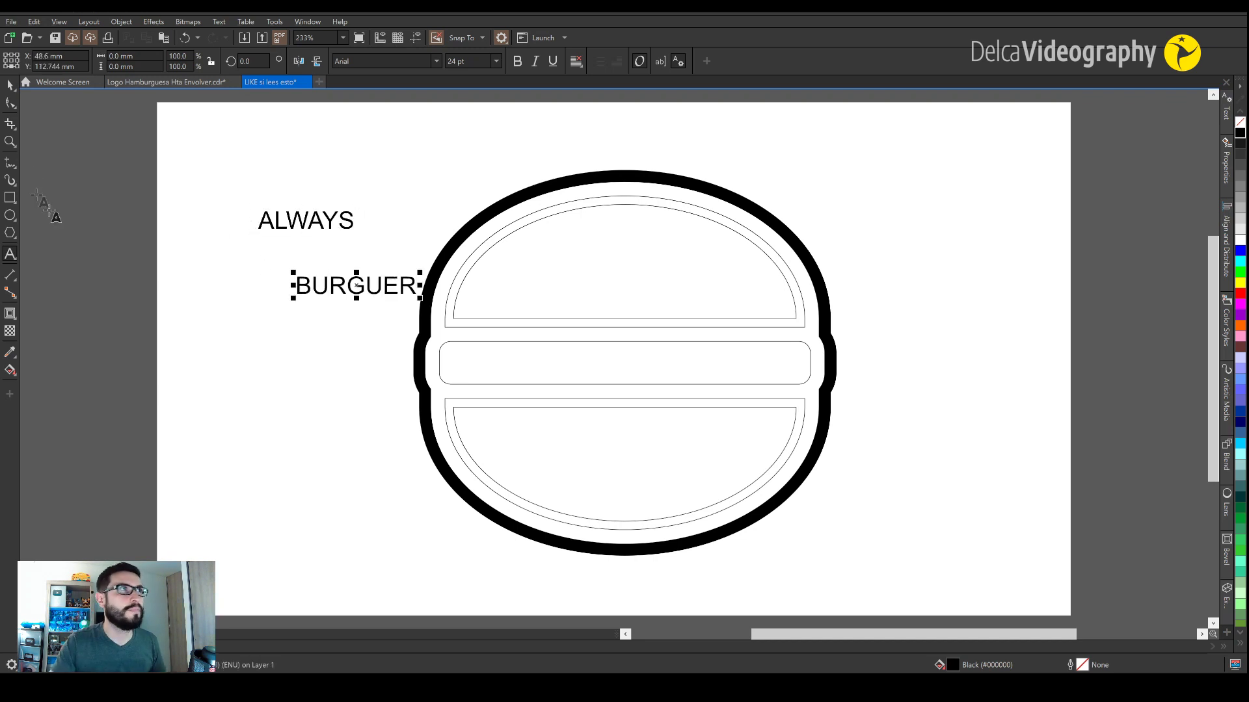
drag(319, 287, 269, 266)
- Set the font of the ALWAYS and BURGUER texts to American Captain
drag(212, 177, 378, 299)
click(390, 61)
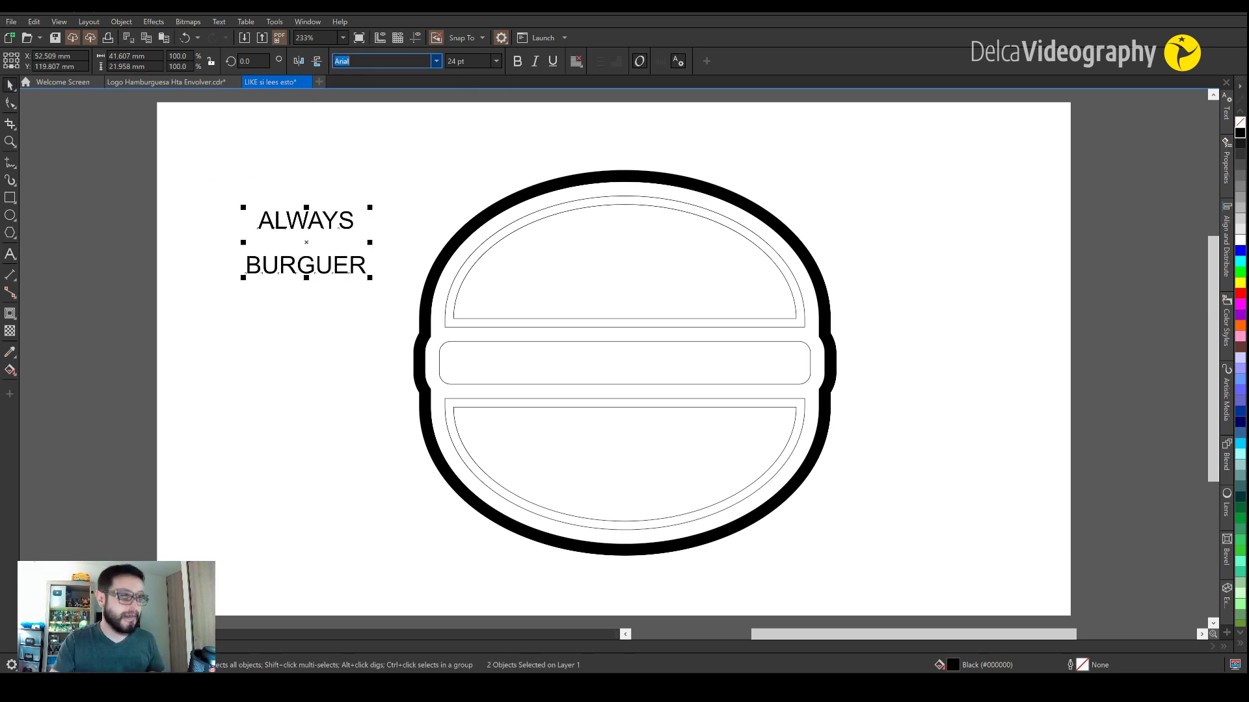
text(American Captain)
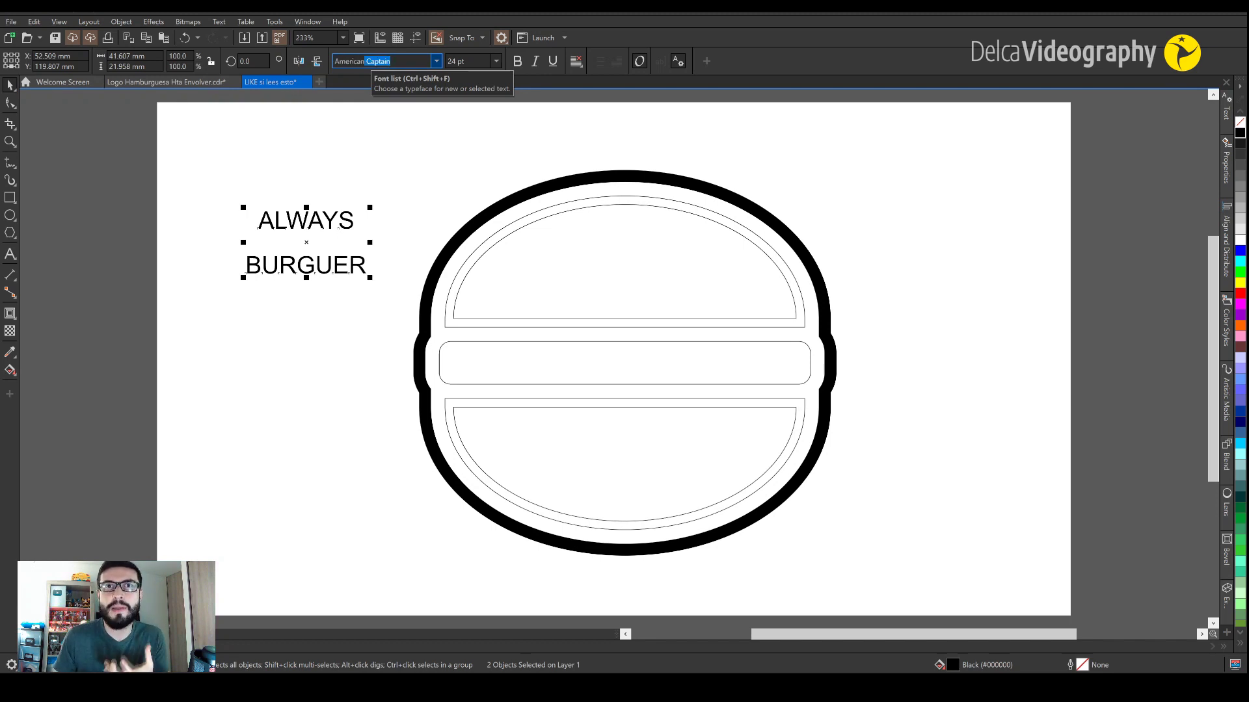
key(Return)
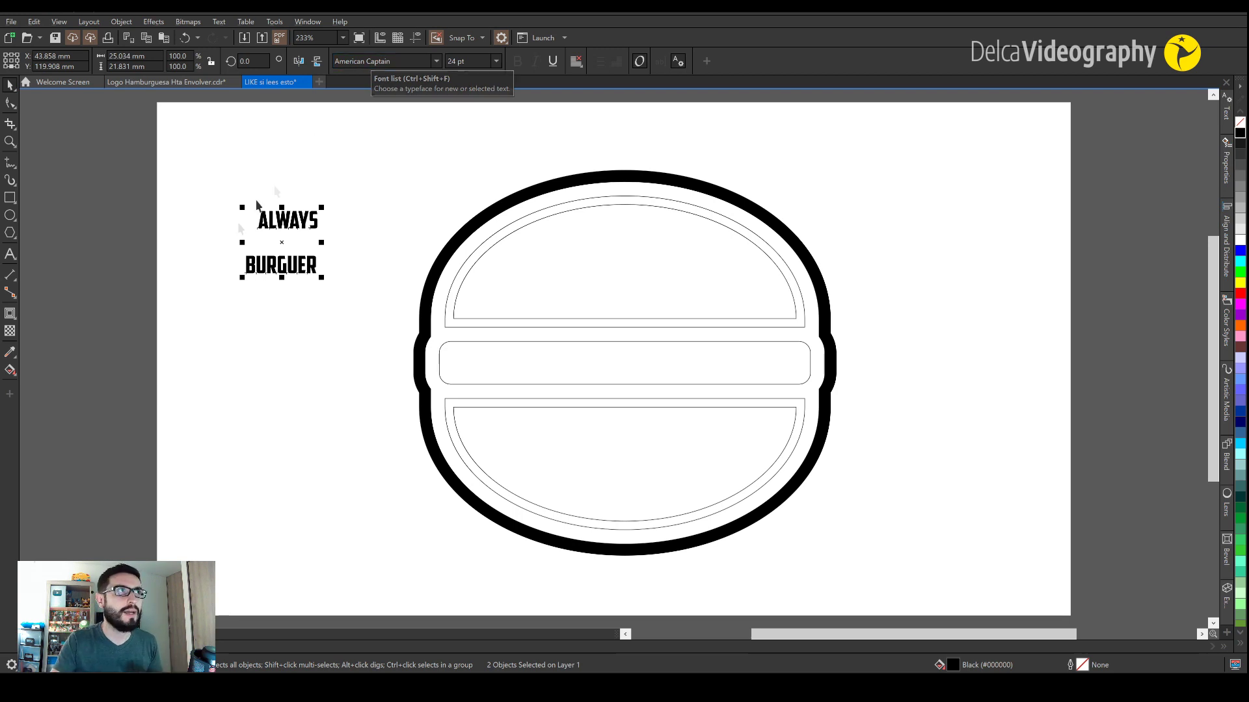
scroll(284, 174, up, 1)
click(450, 190)
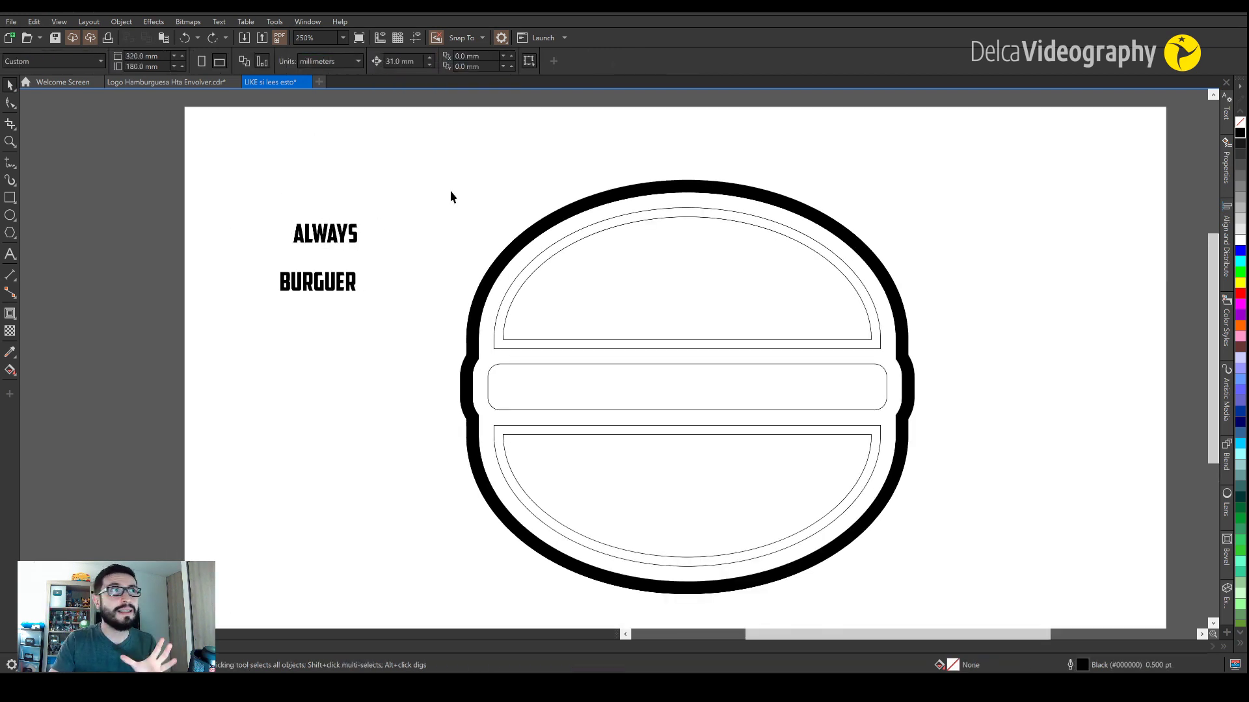
- Set the font size of ALWAYS to 136 pt and that of BURGUER to 120 pt
click(348, 230)
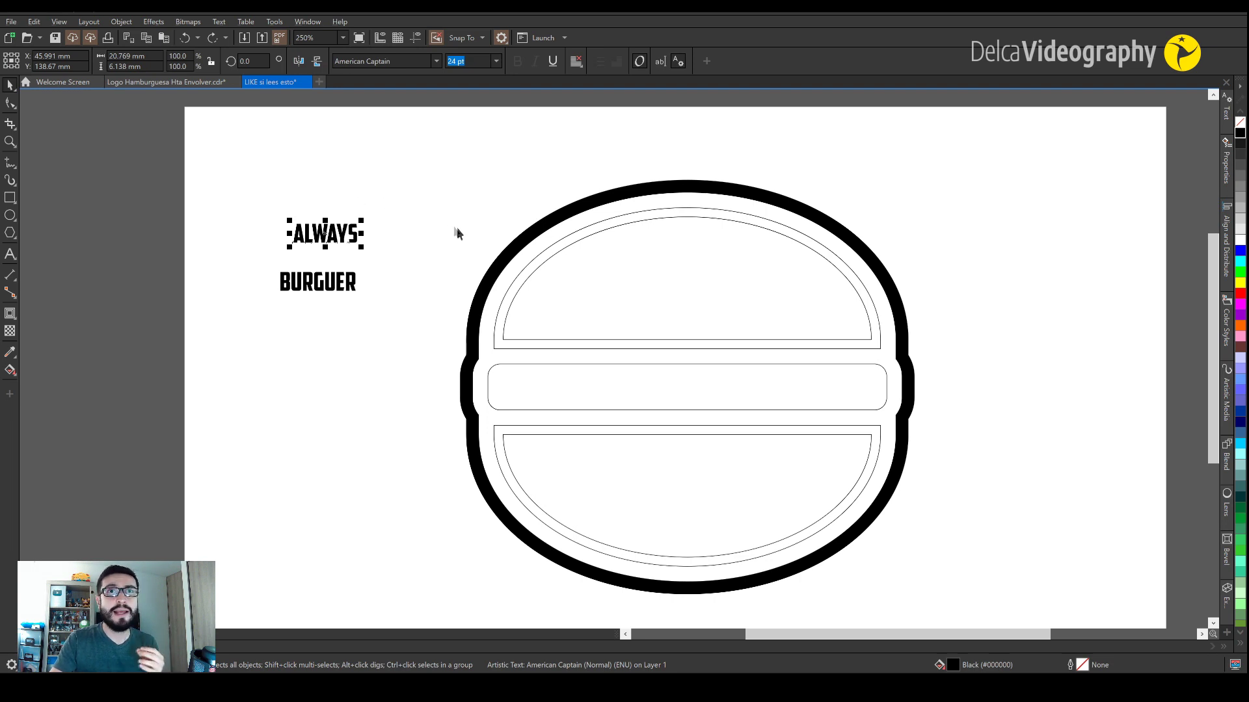
text(136)
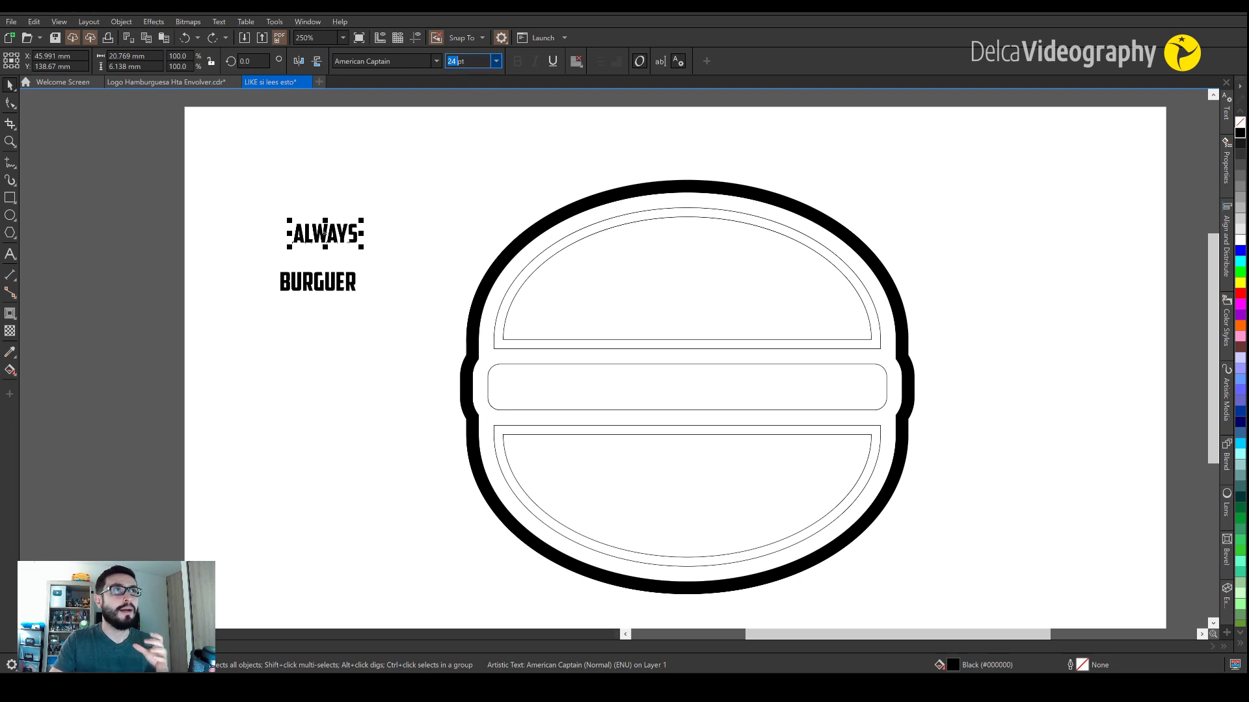
key(Return)
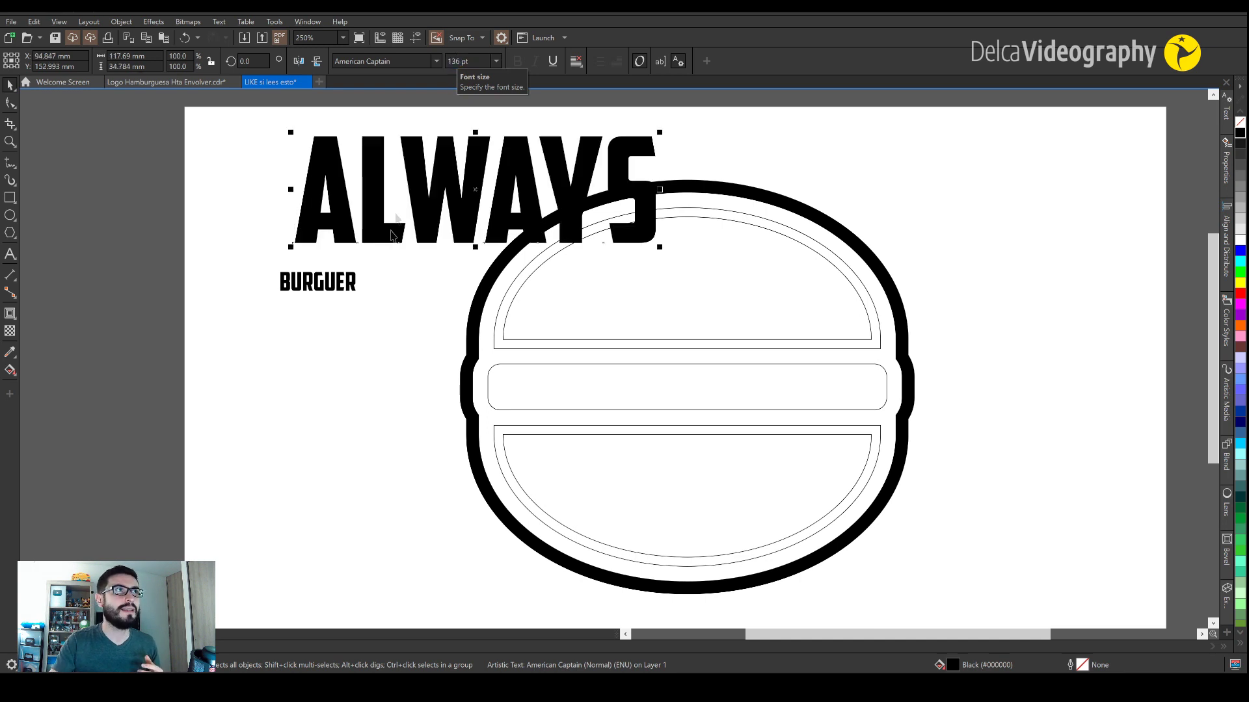
click(319, 284)
click(456, 61)
text(12)
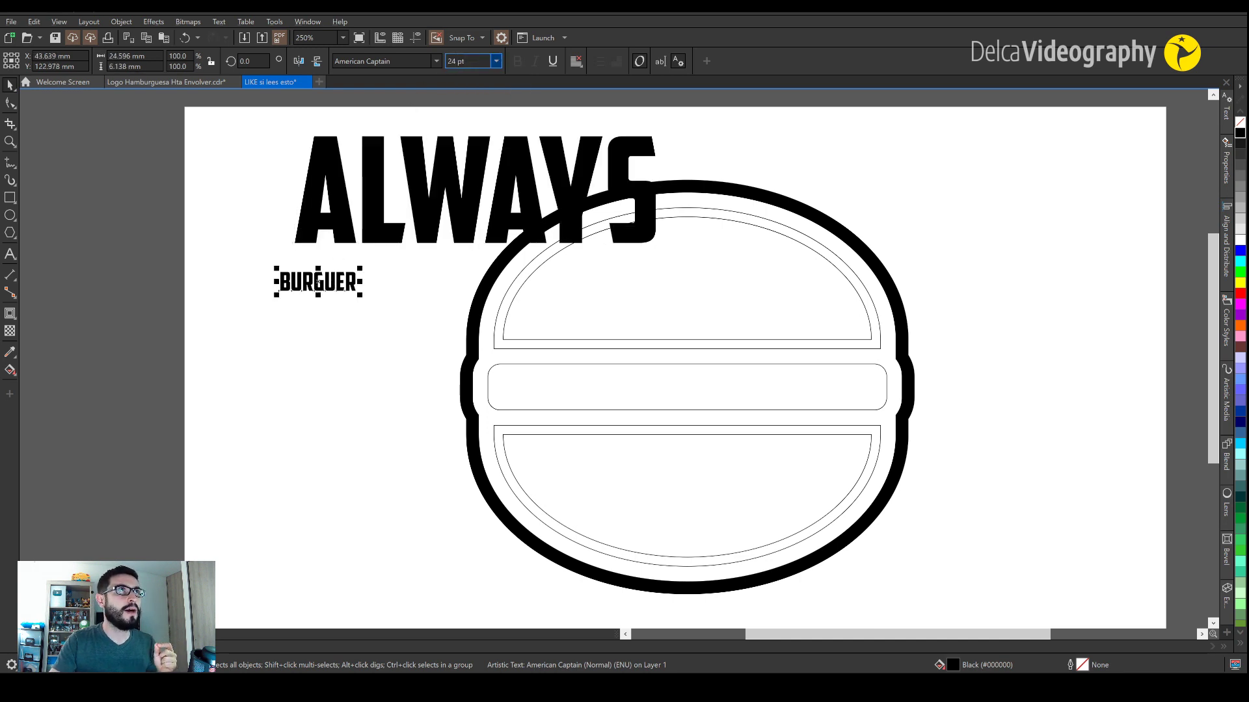
text(0)
key(Return)
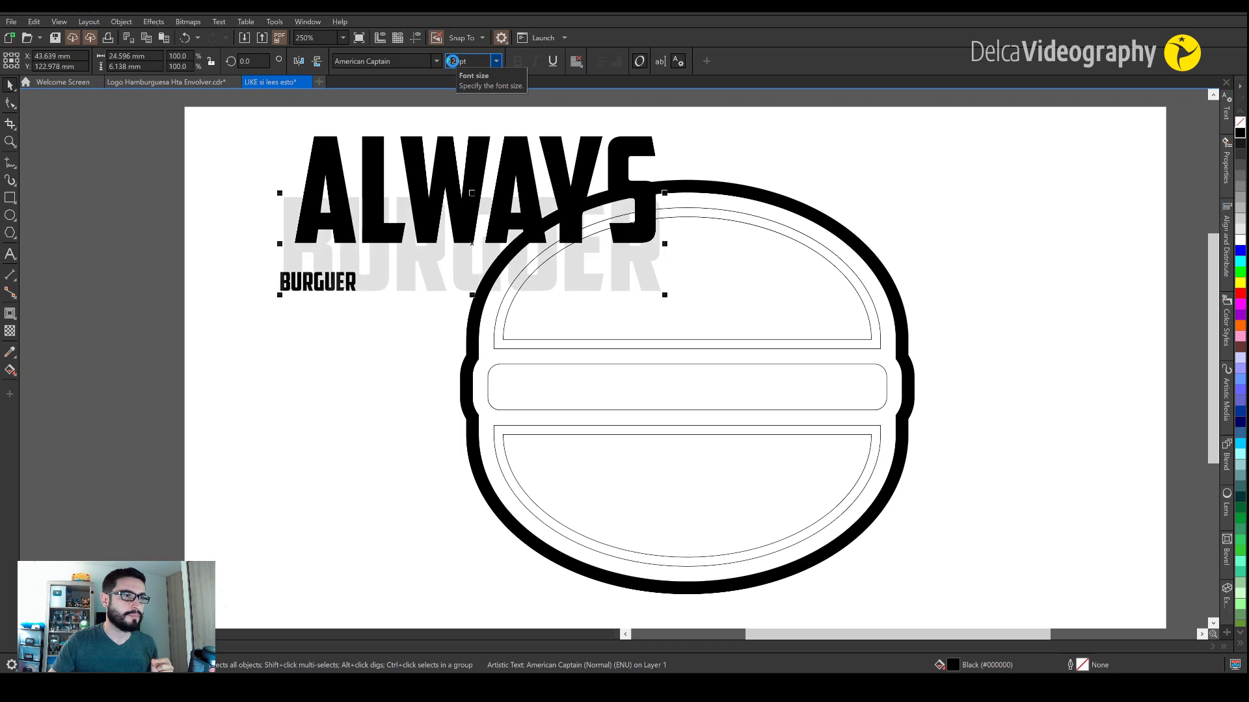
- Move BURGUER roughly over the lower bun and ALWAYS roughly beside the upper bun, partly overlapping the burger
drag(484, 280, 700, 498)
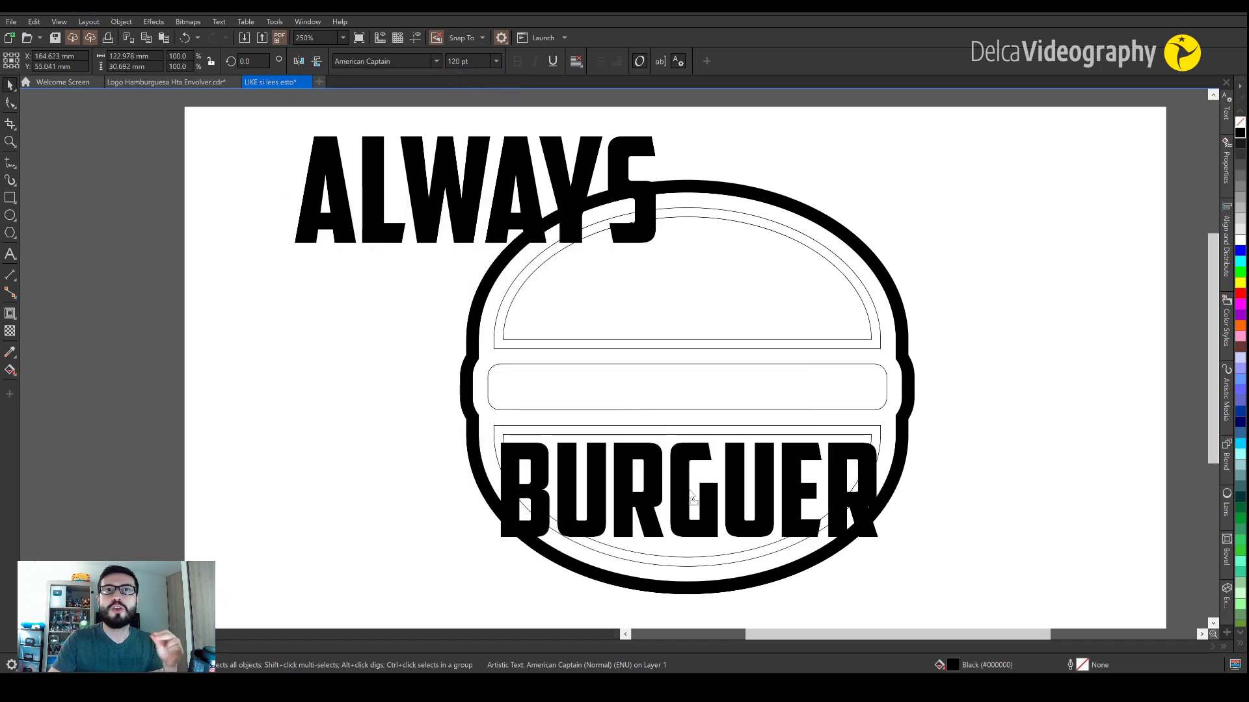
click(558, 193)
drag(558, 193, 523, 253)
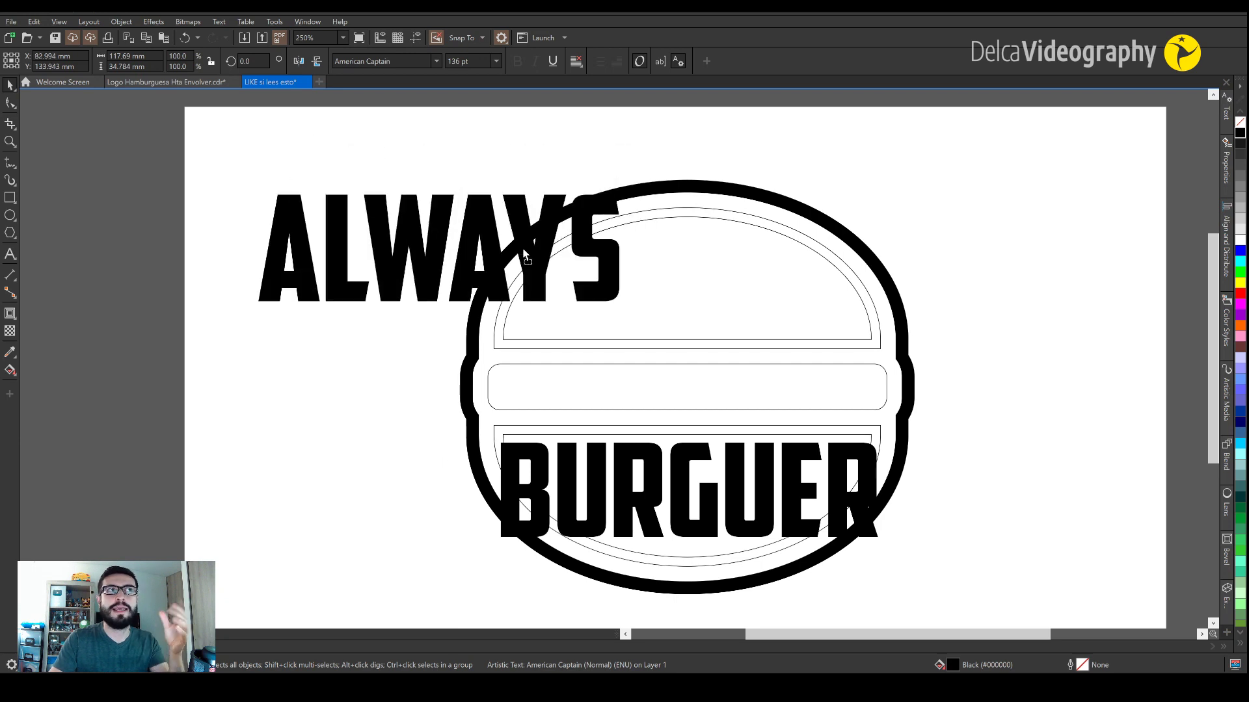
drag(763, 462, 640, 485)
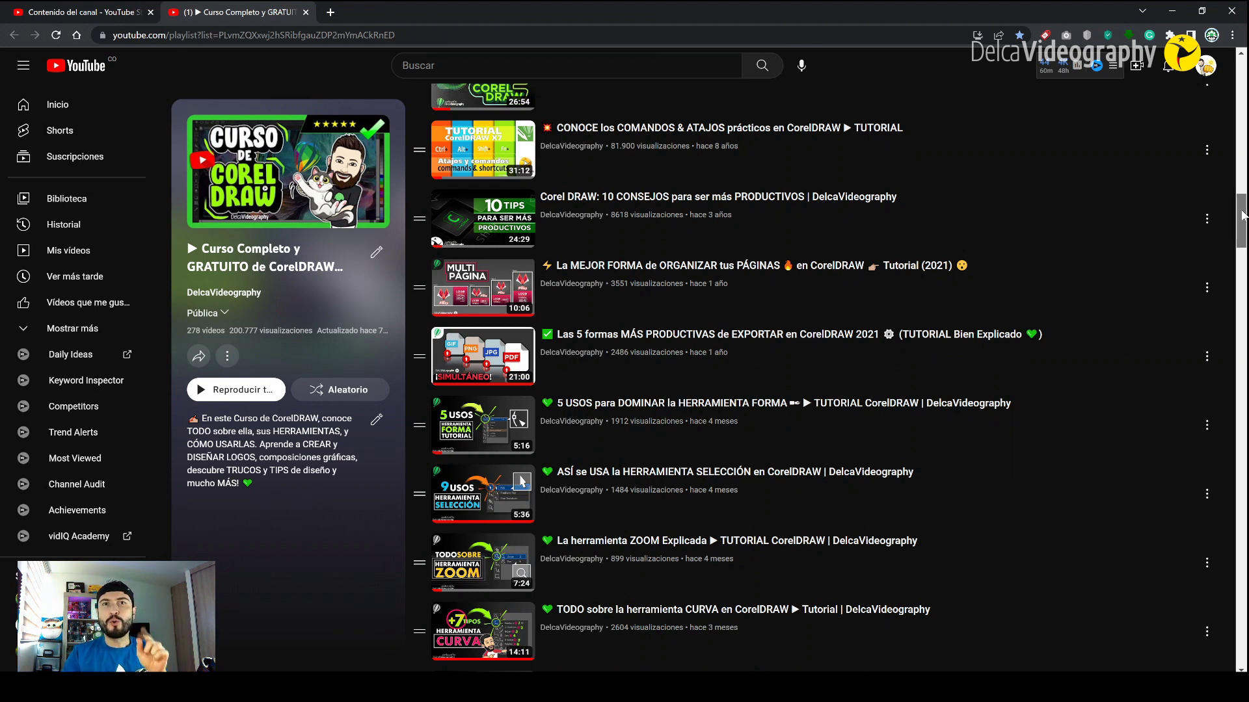
- Switch to YouTube and examine the tool lessons listed in the CorelDRAW course playlist
drag(1242, 216, 1242, 217)
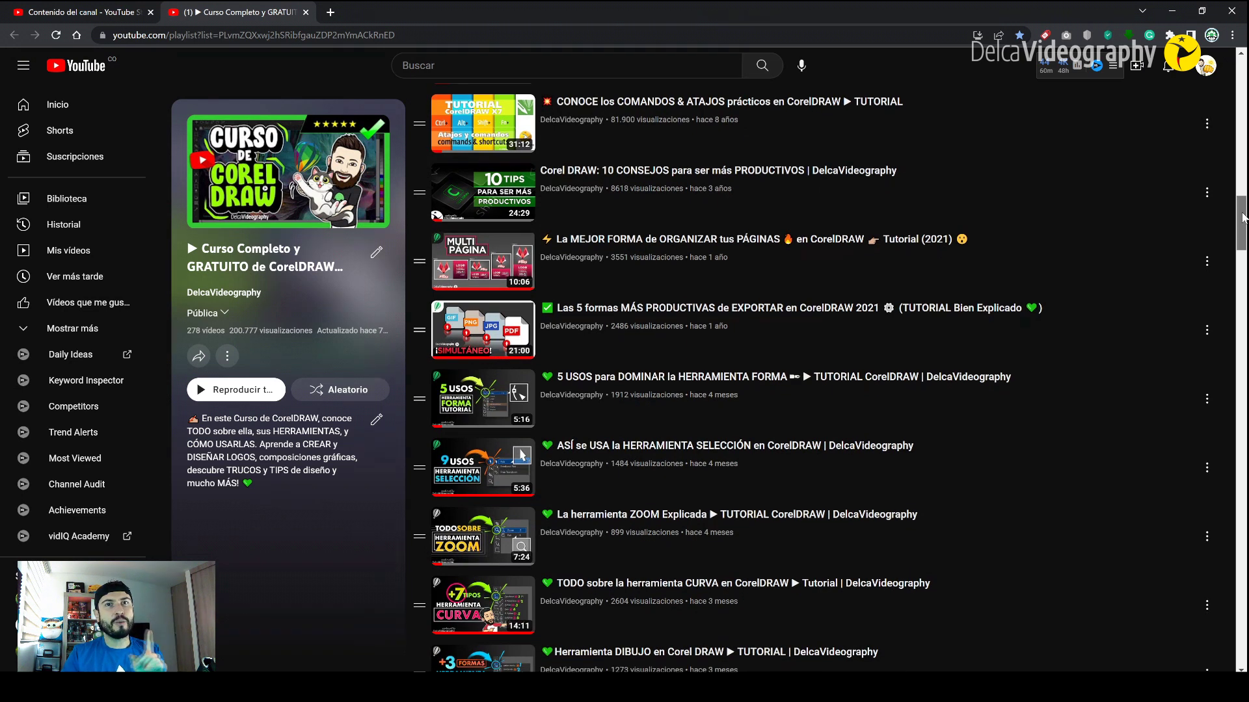
drag(1242, 217, 1242, 226)
scroll(1243, 226, down, 1)
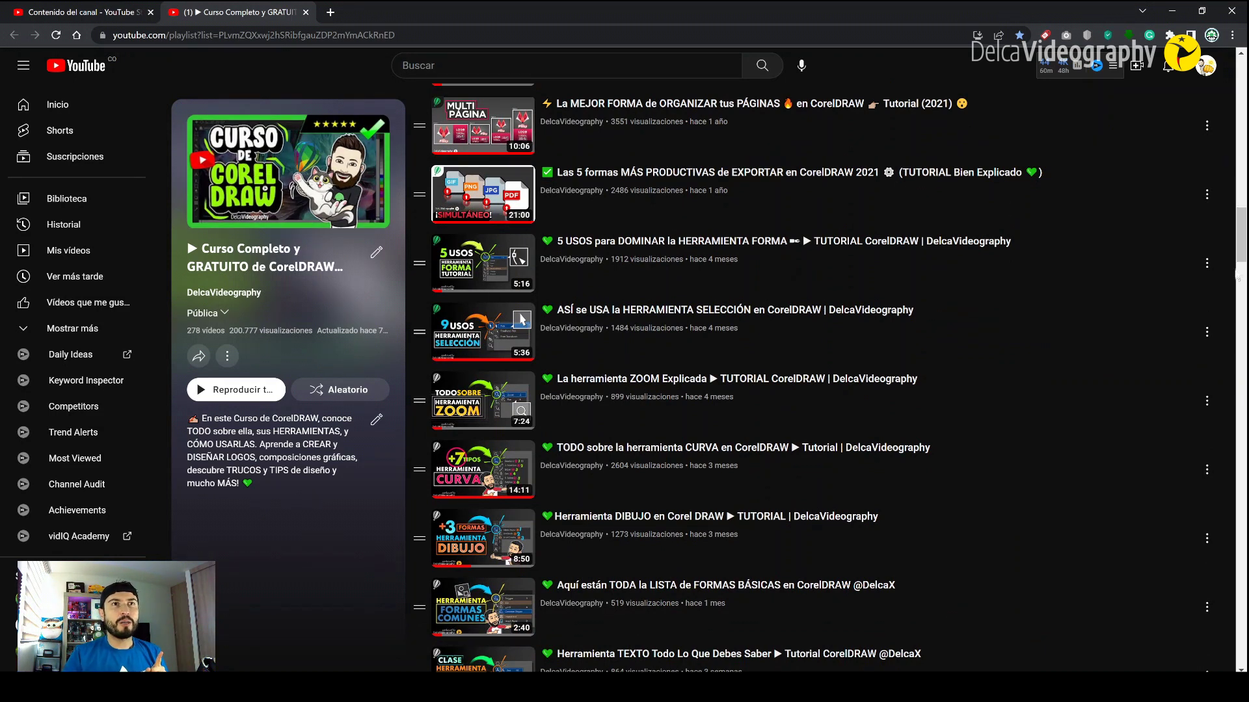
drag(1243, 239, 1245, 291)
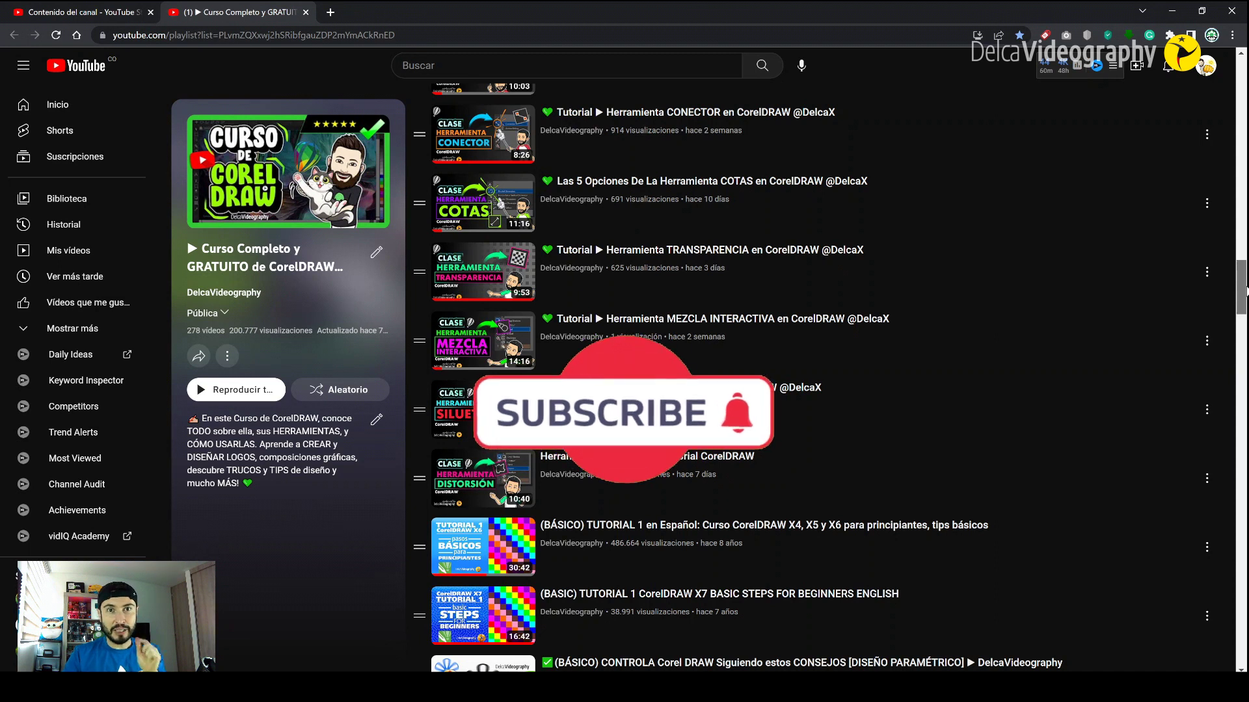
drag(1245, 290, 1245, 289)
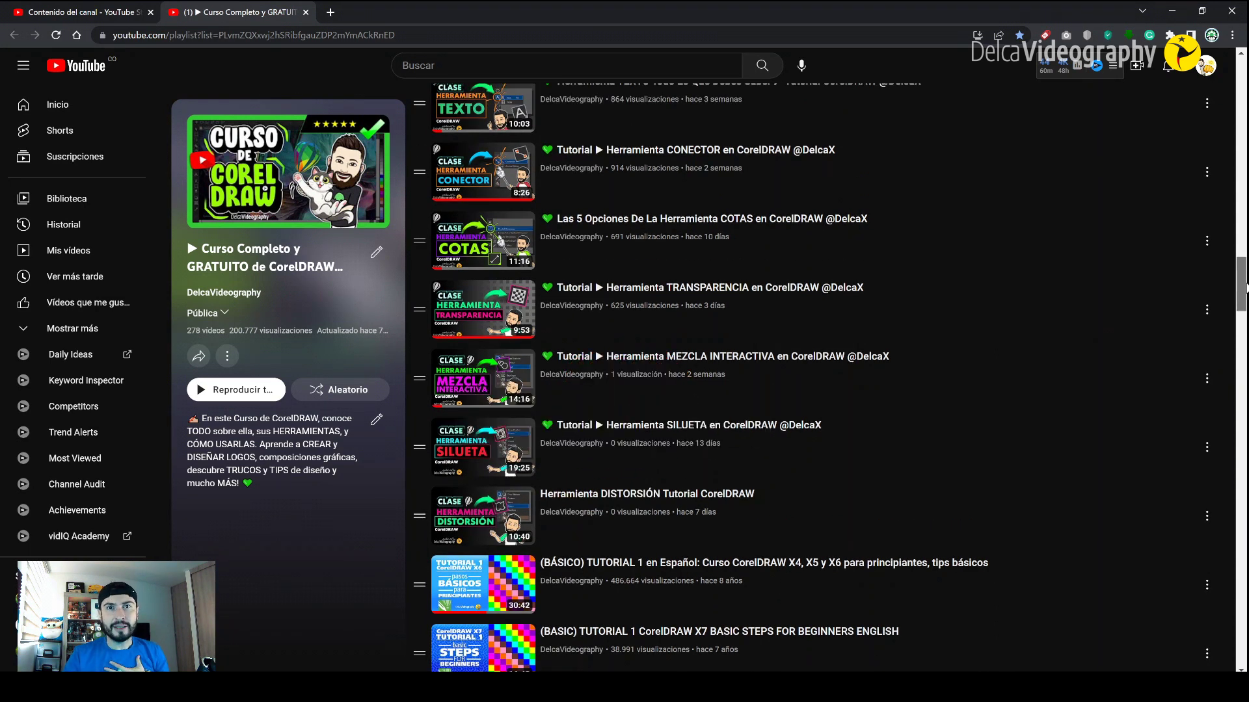
drag(1245, 288, 1244, 284)
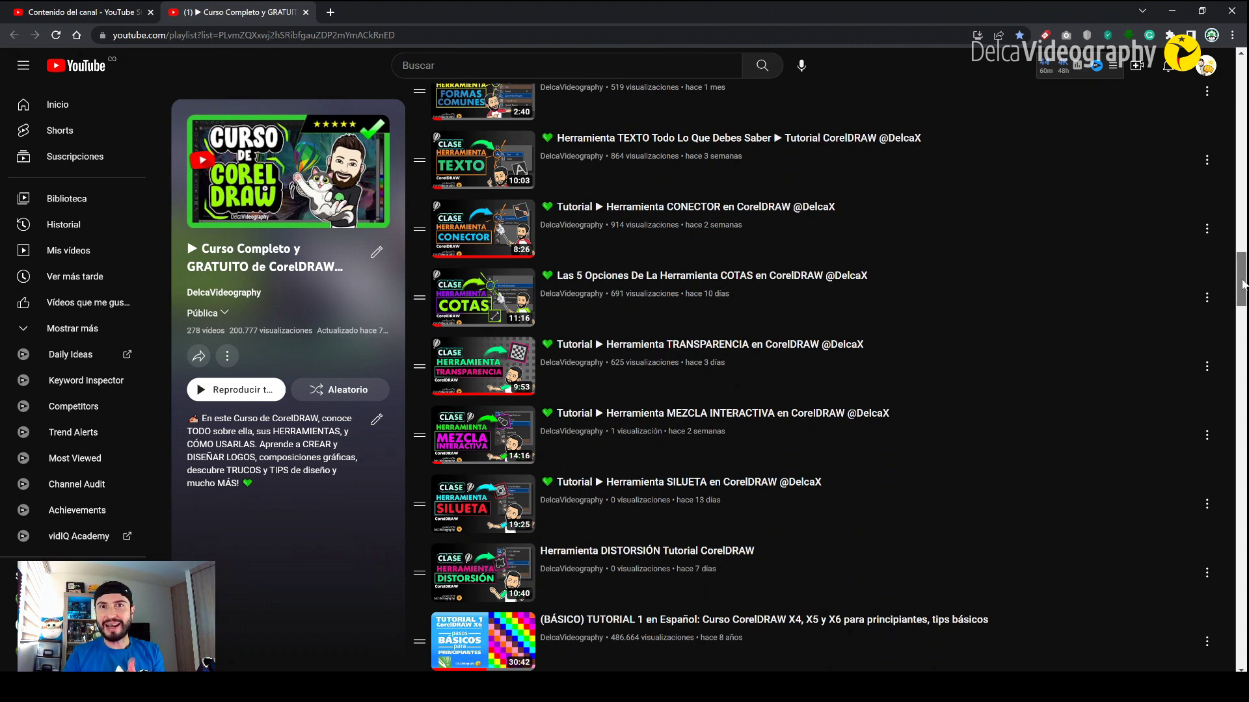
mouse_move(1243, 284)
mouse_down()
mouse_move(1244, 331)
mouse_move(1245, 269)
mouse_up()
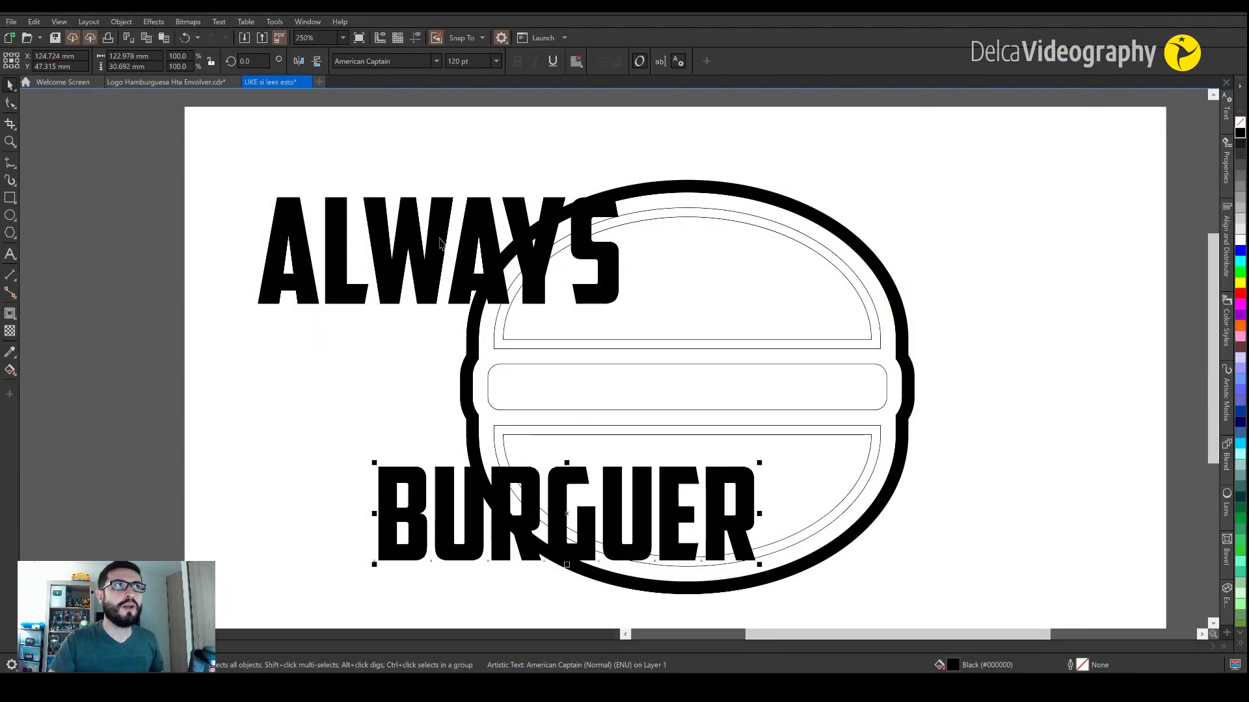
- Center ALWAYS horizontally and vertically on the inner half-ellipse of the upper bun
click(440, 244)
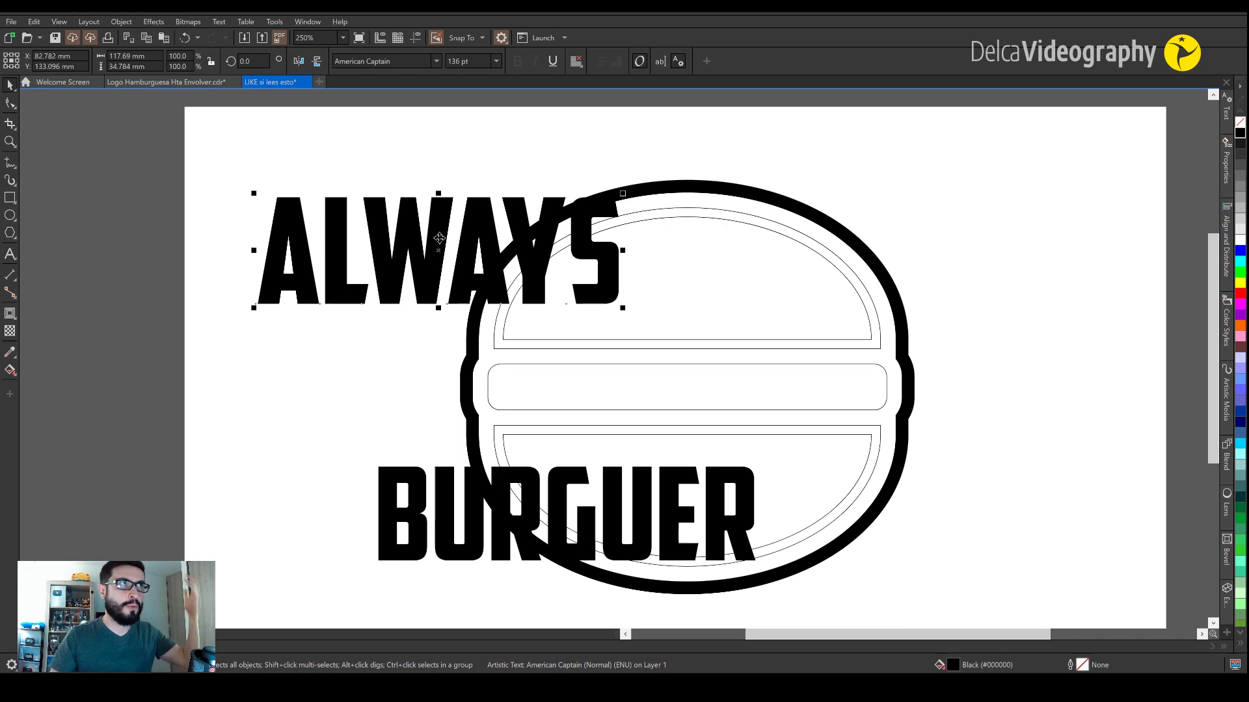
shift+click(738, 339)
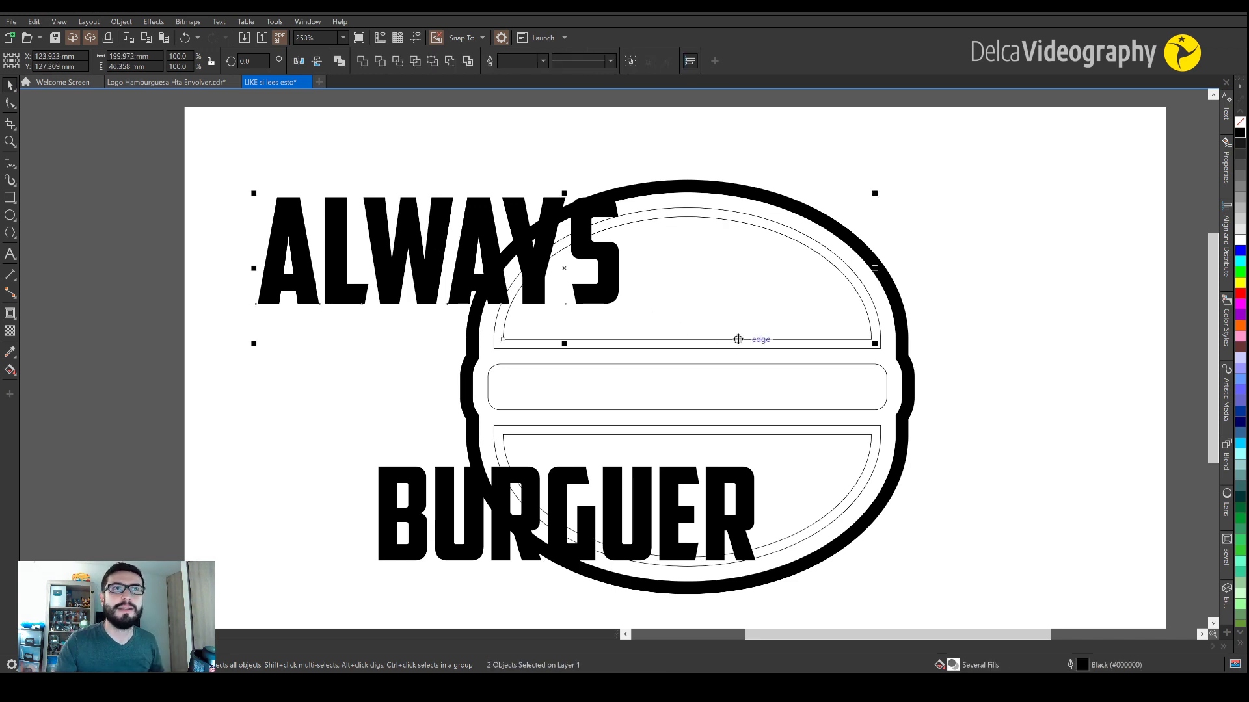
click(655, 218)
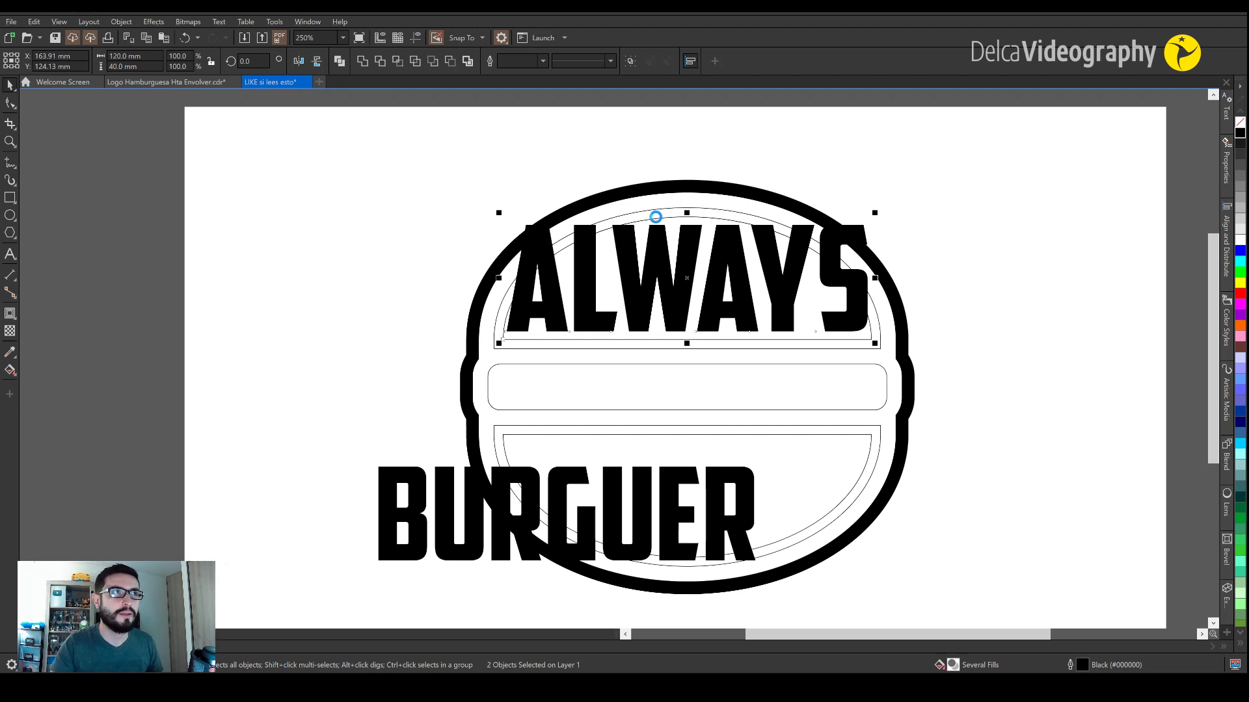
- Center BURGUER horizontally and vertically on the inner half-ellipse of the lower bun
click(447, 497)
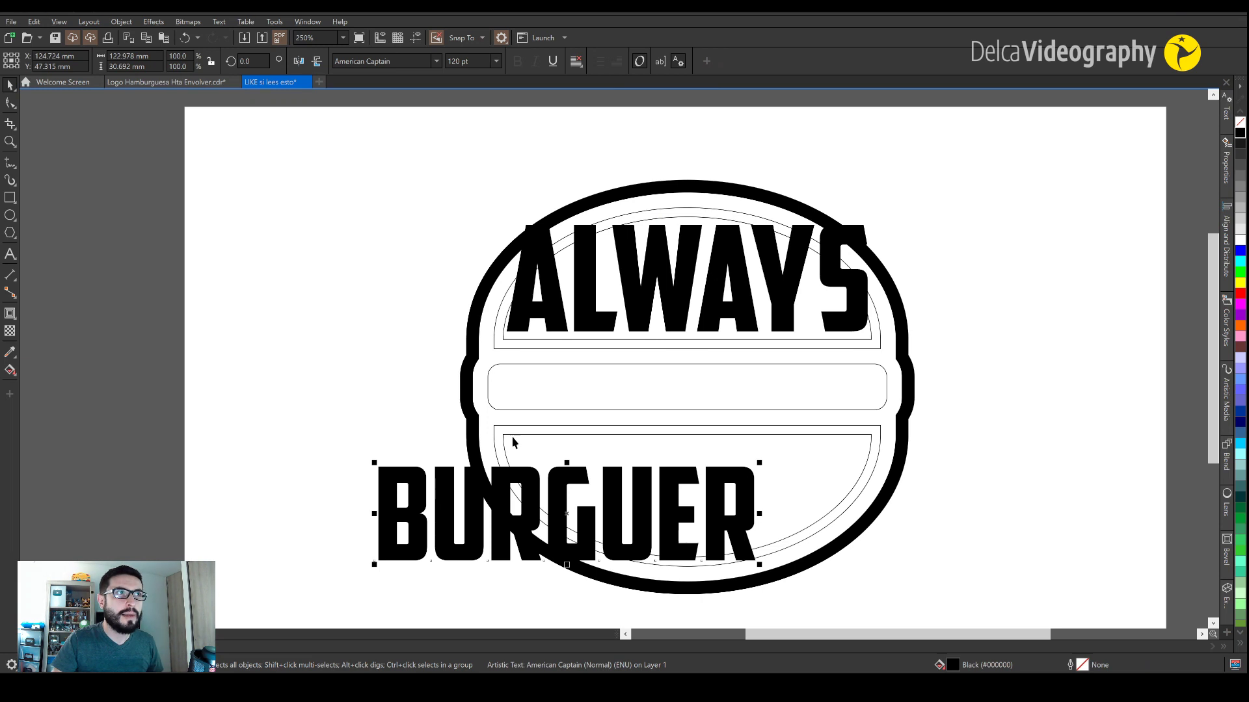
shift+click(512, 442)
key(e)
key(c)
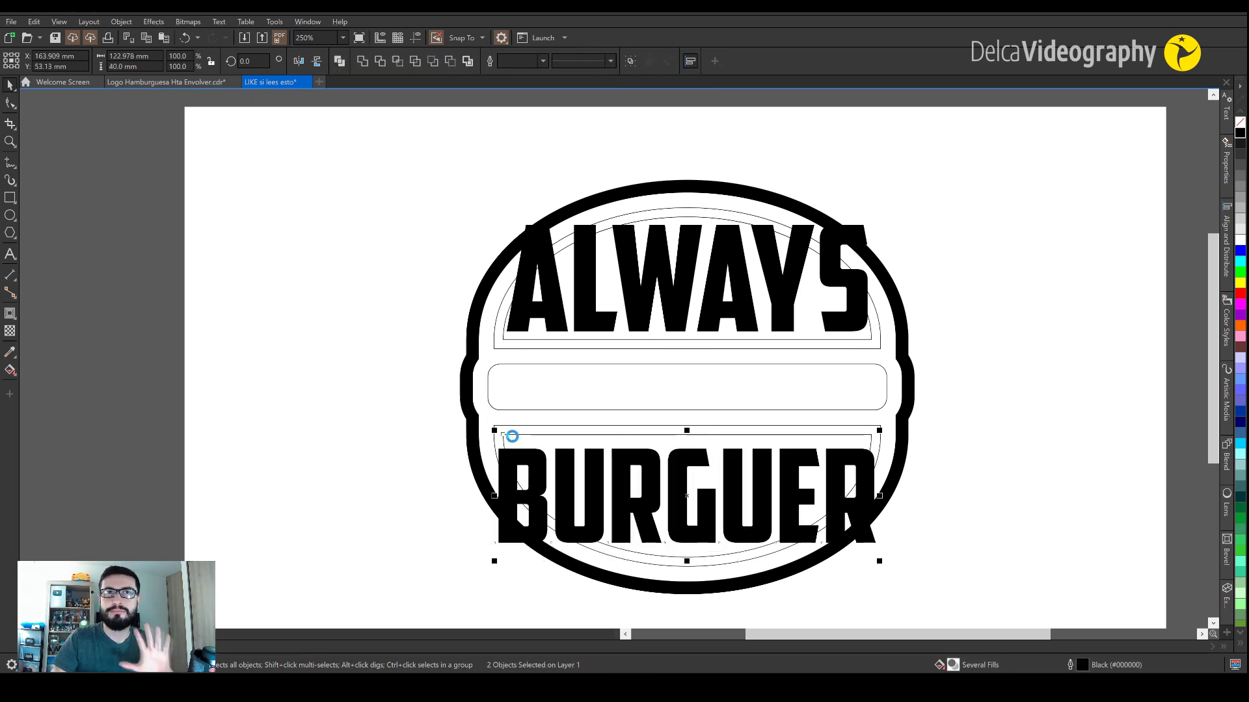
scroll(593, 390, down, 1)
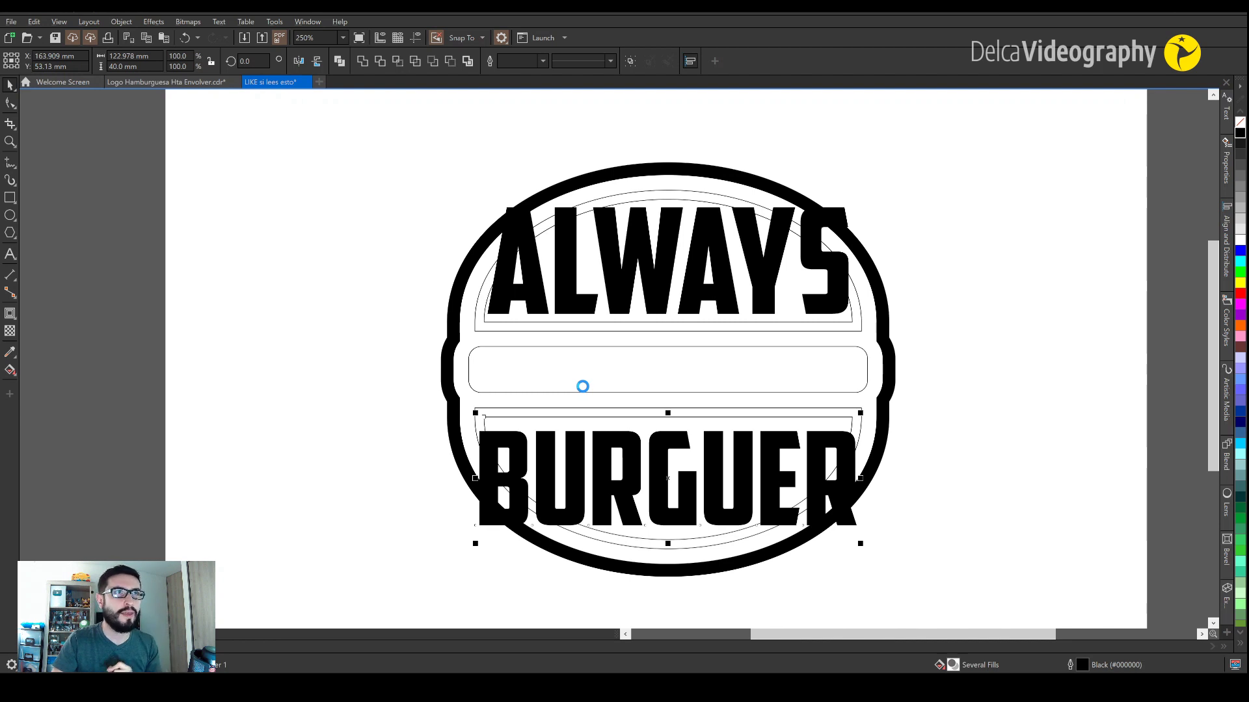
click(375, 190)
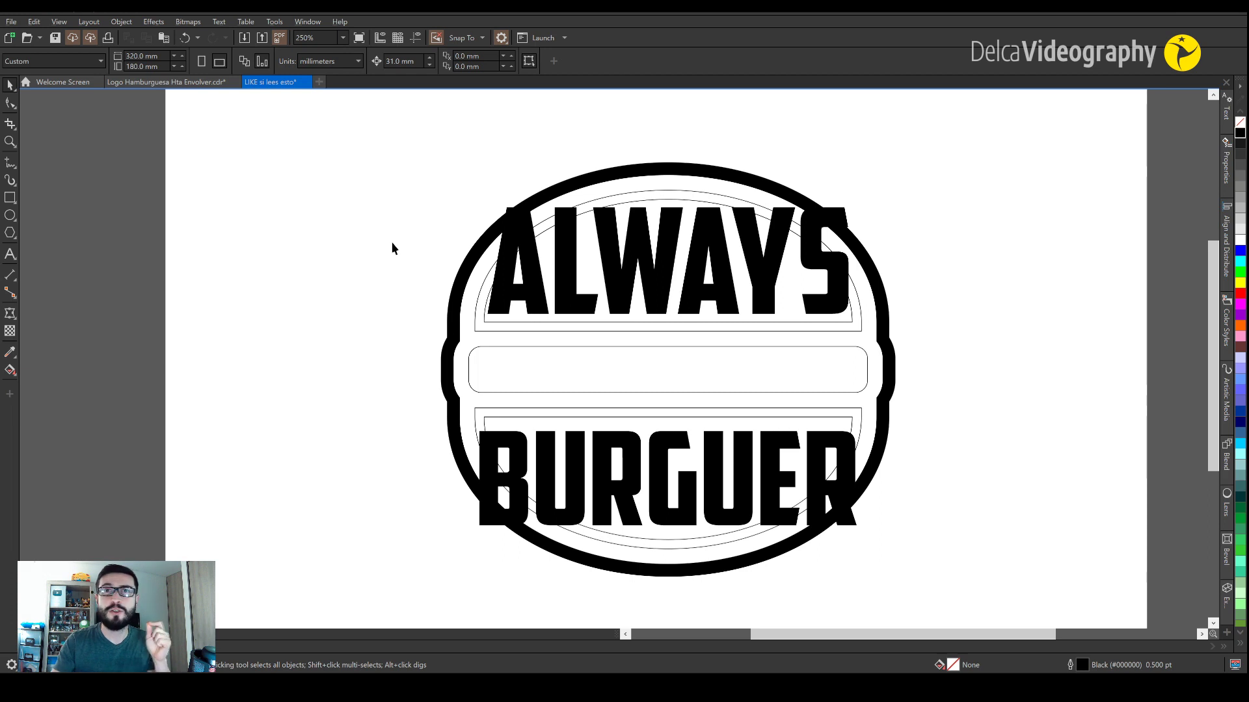
- Envelope ALWAYS into the shape of the upper bun's inner half-ellipse, using the Vertical mapping mode
click(679, 231)
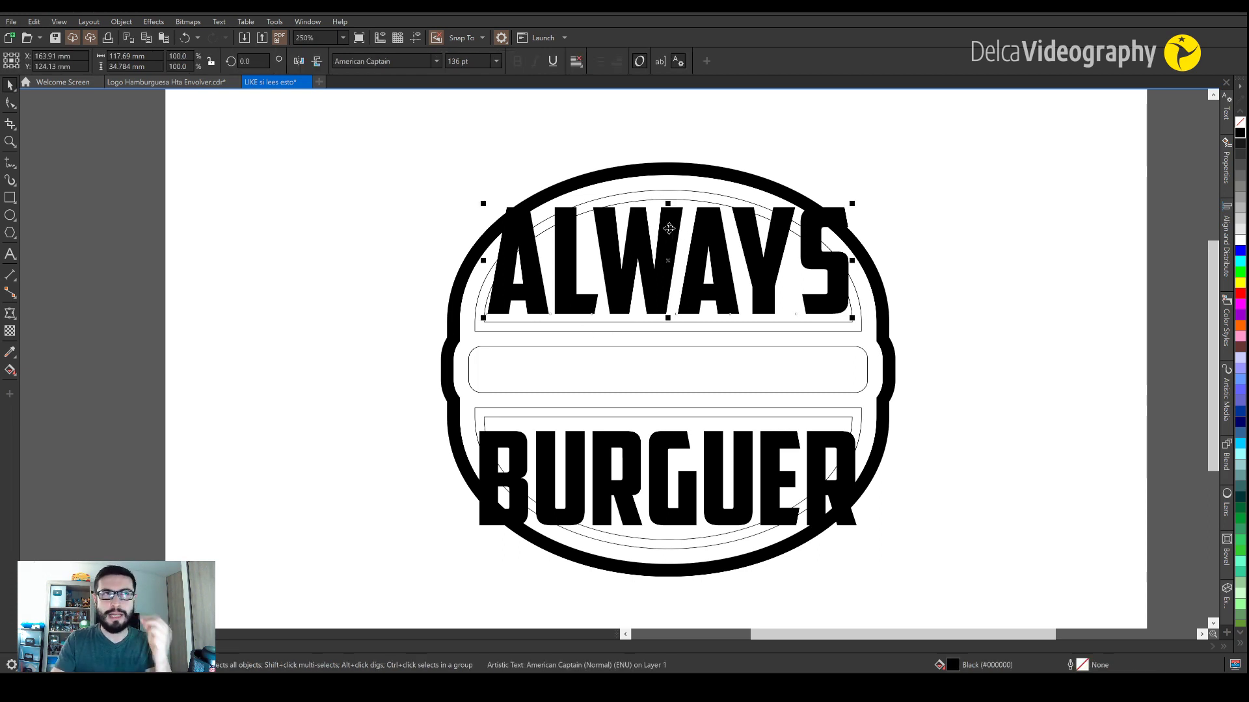
click(15, 318)
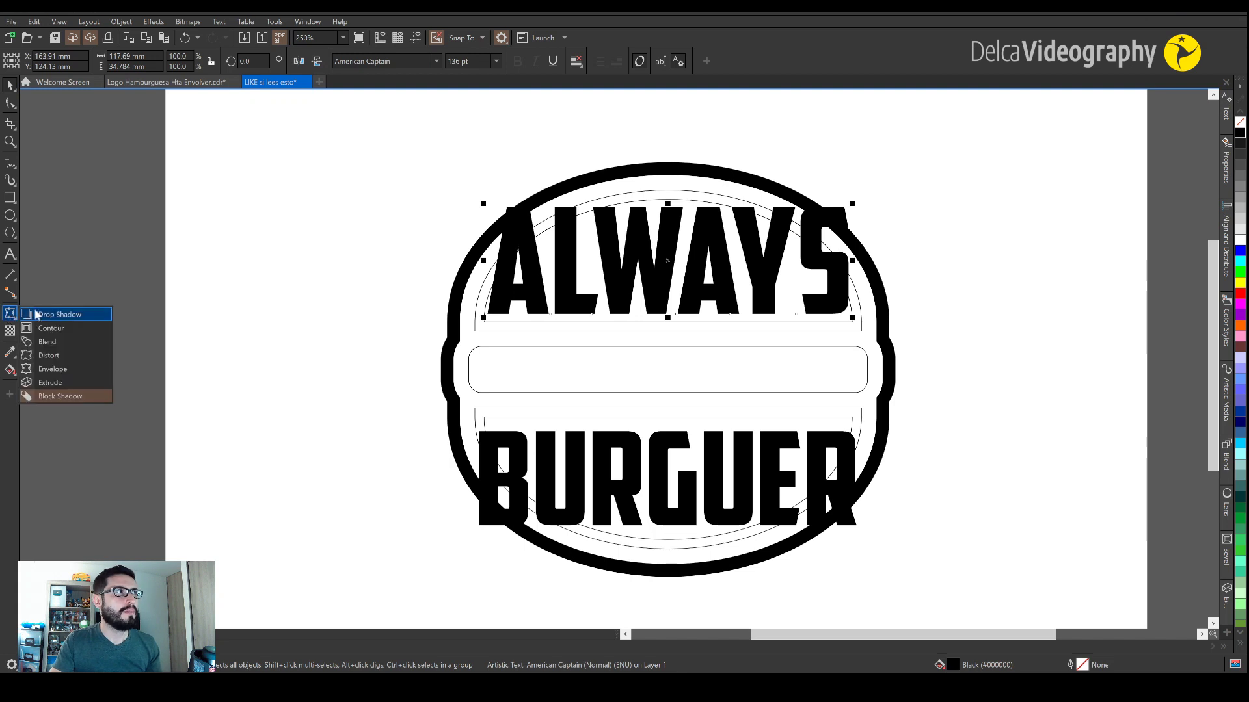
click(69, 369)
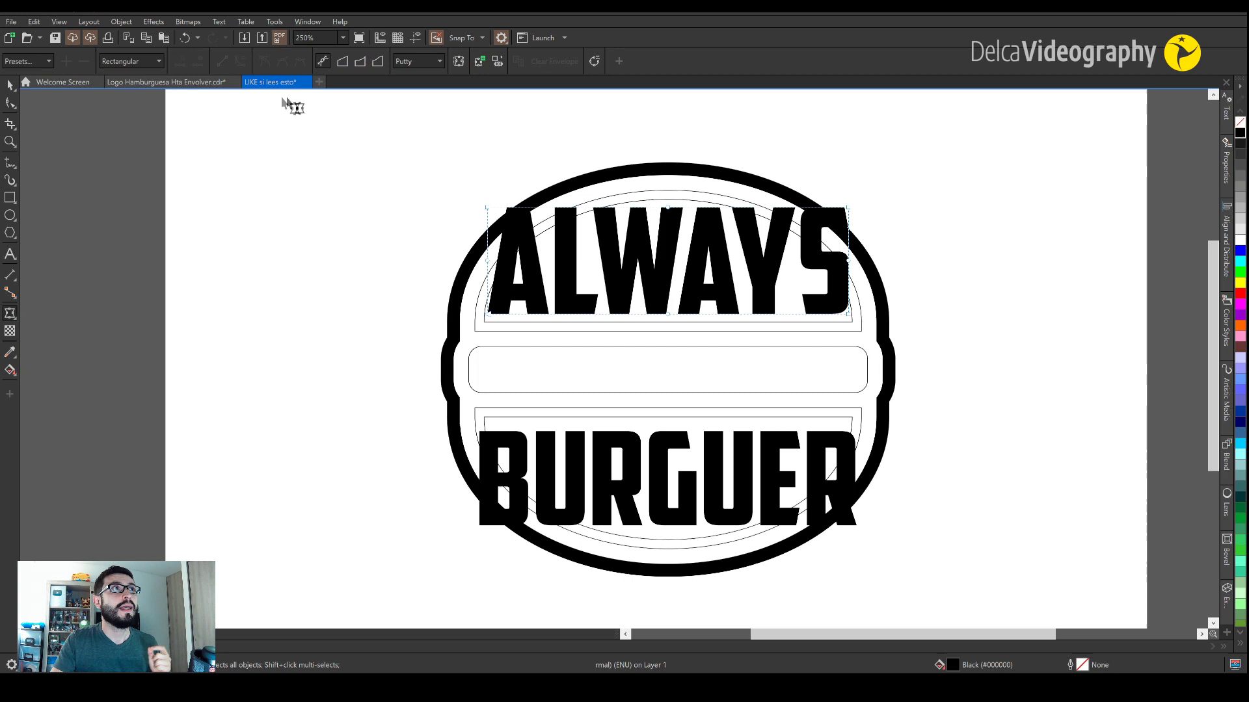
click(498, 62)
click(652, 201)
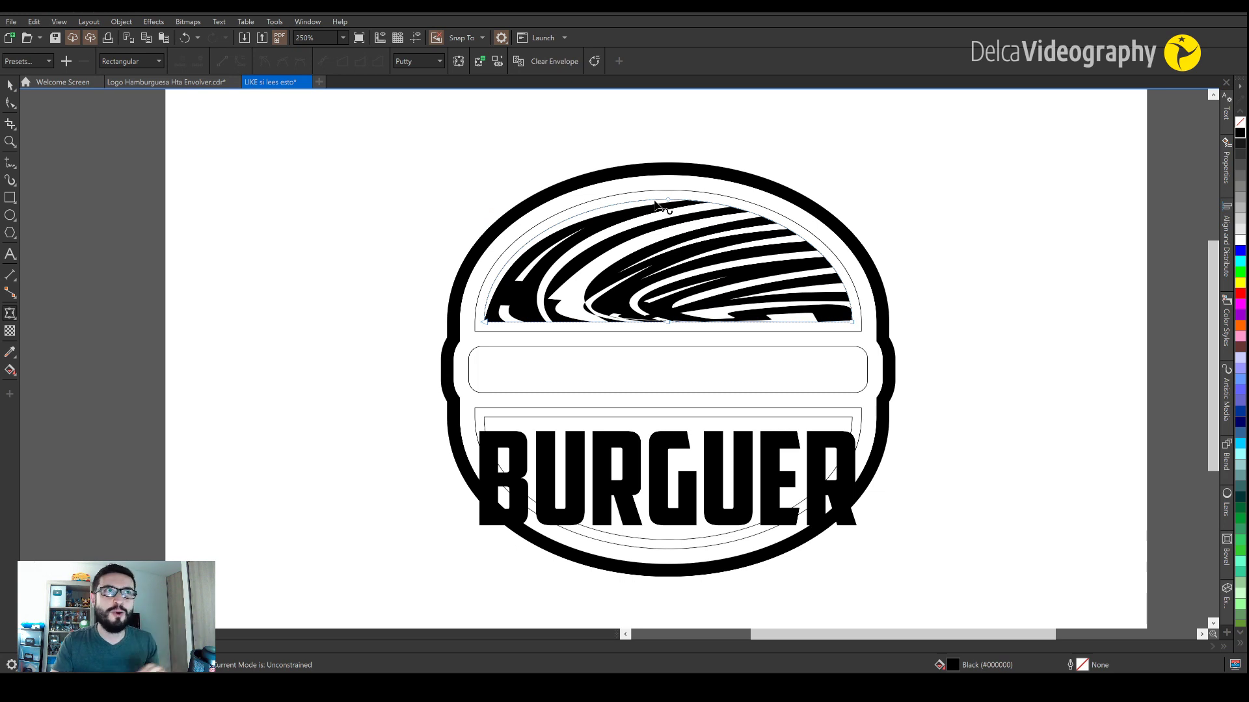
click(413, 61)
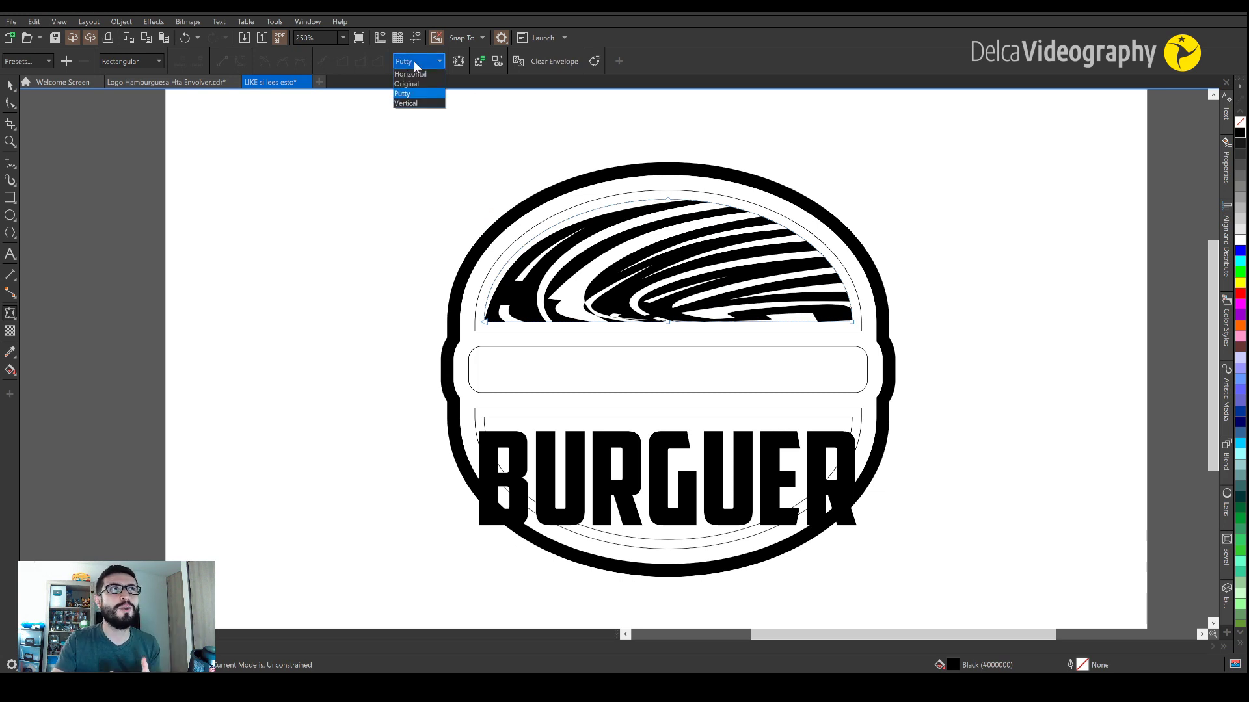
click(417, 103)
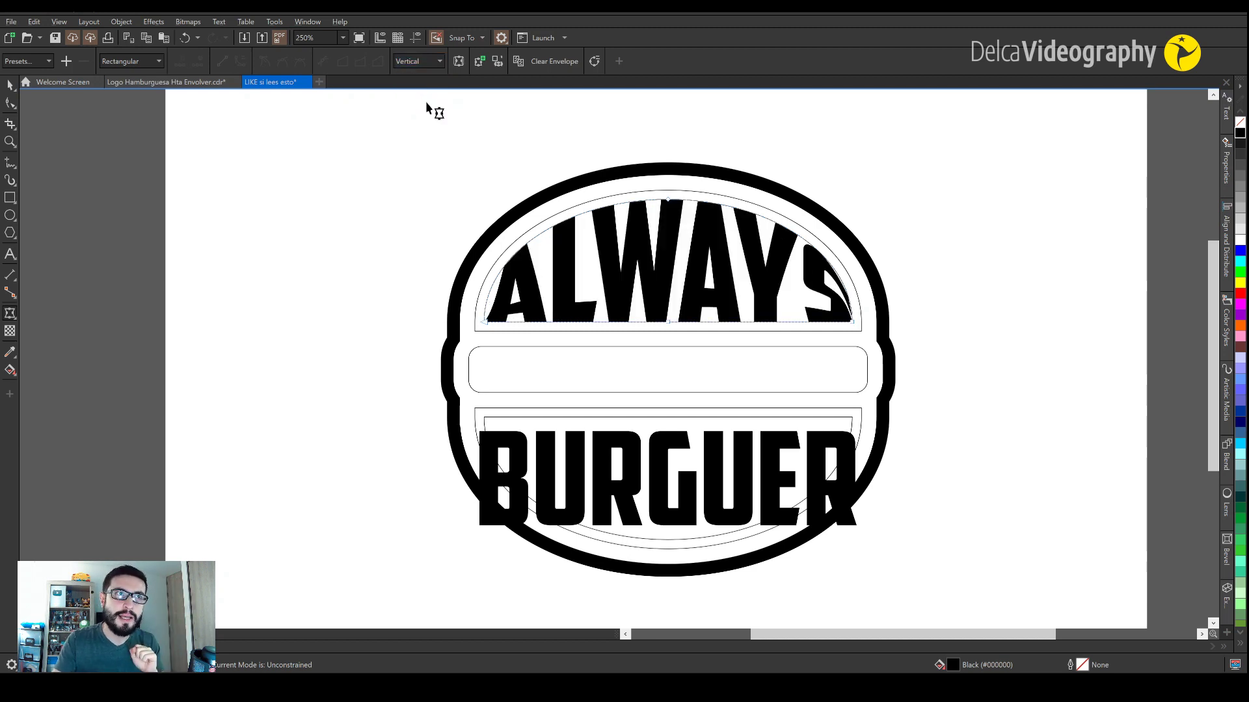
- Envelope BURGUER into the shape of the lower bun's inner half-ellipse with Vertical mapping
key(space)
click(575, 450)
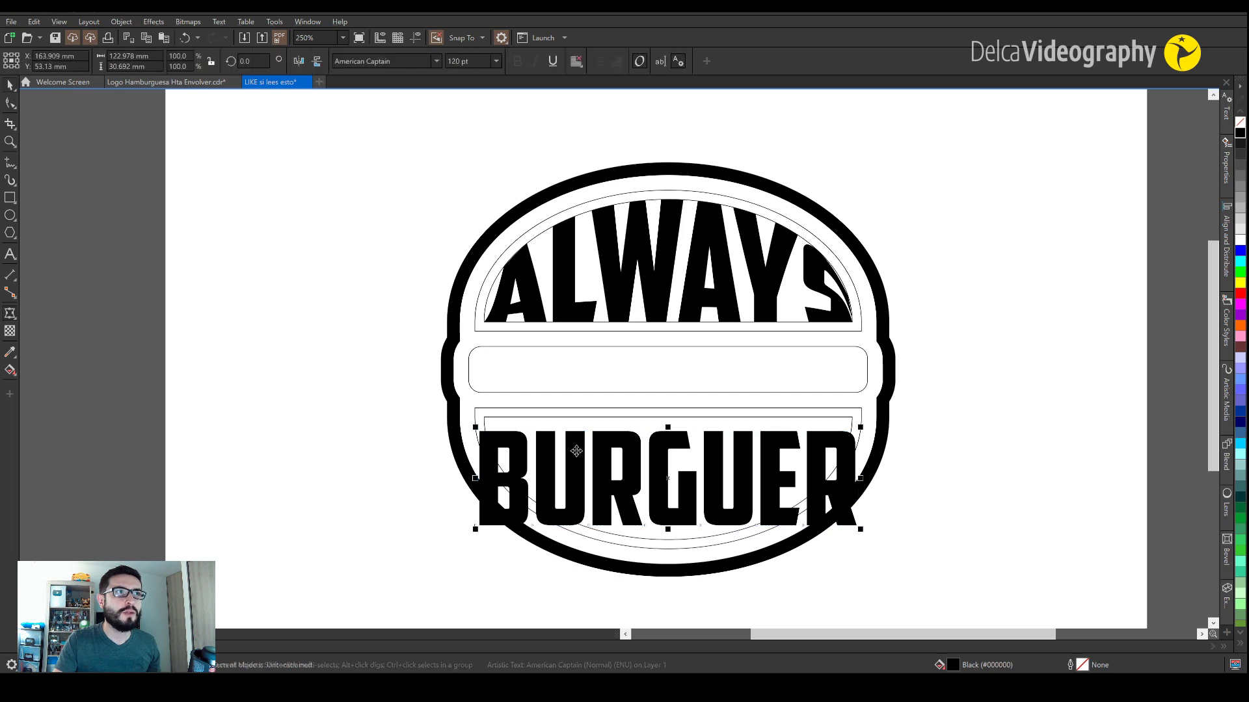
click(345, 446)
click(569, 458)
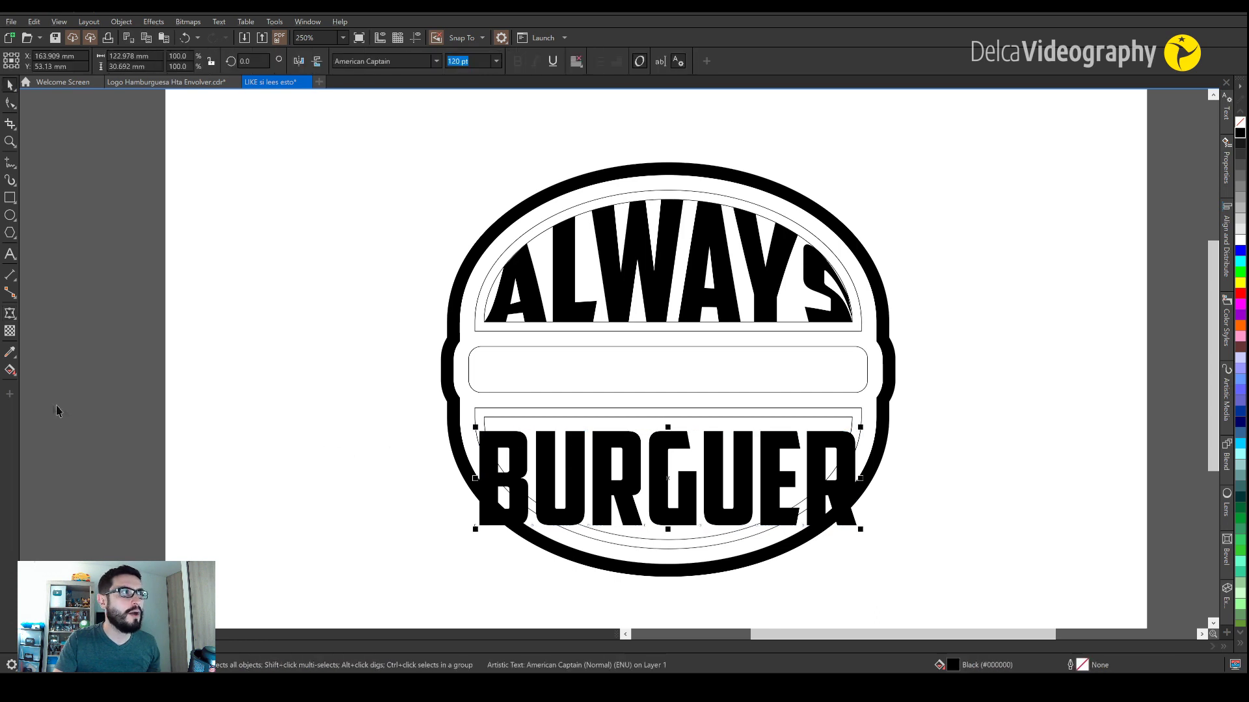
click(10, 313)
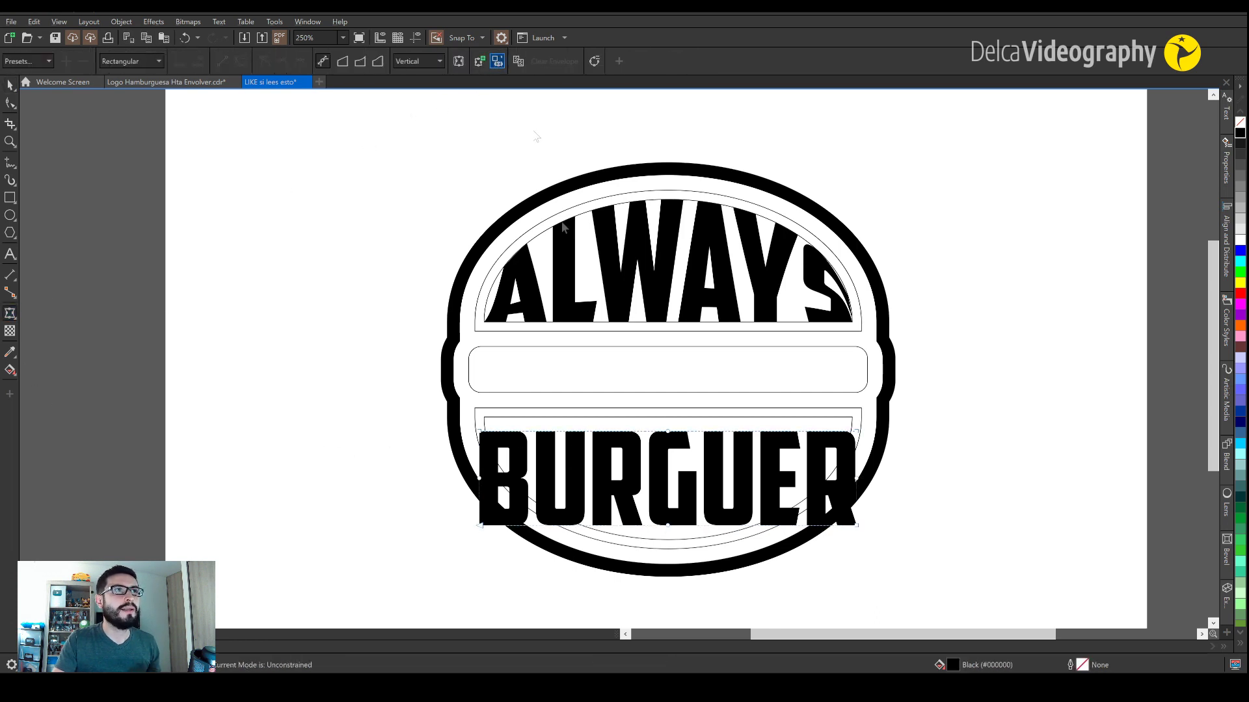
click(582, 420)
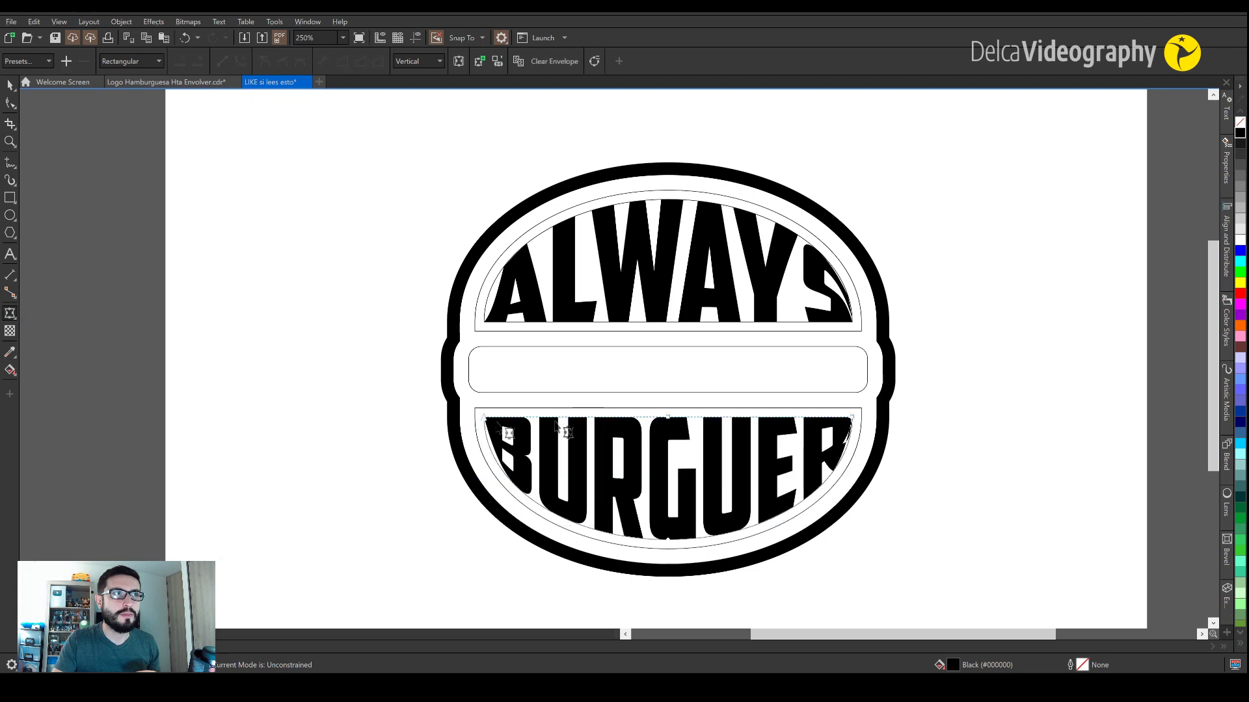
- Show the object list and hide the two inner half-ellipses that shaped the ALWAYS and BURGUER text
key(Escape)
key(space)
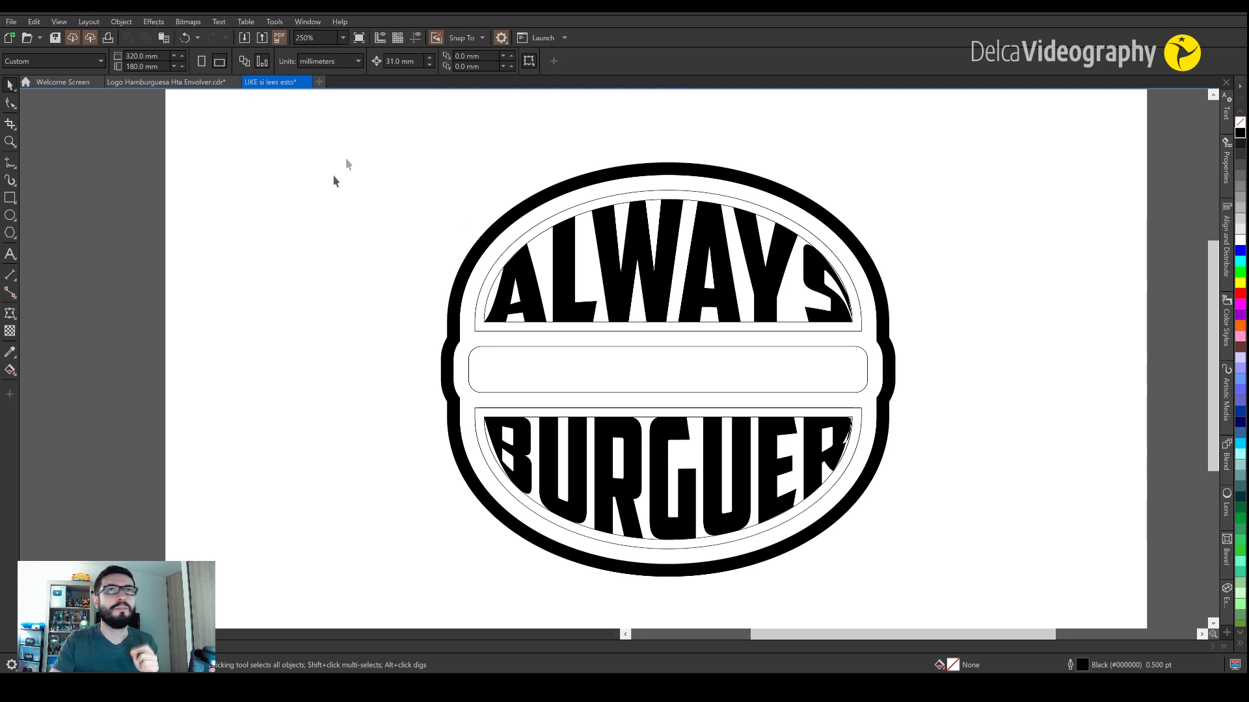
click(121, 22)
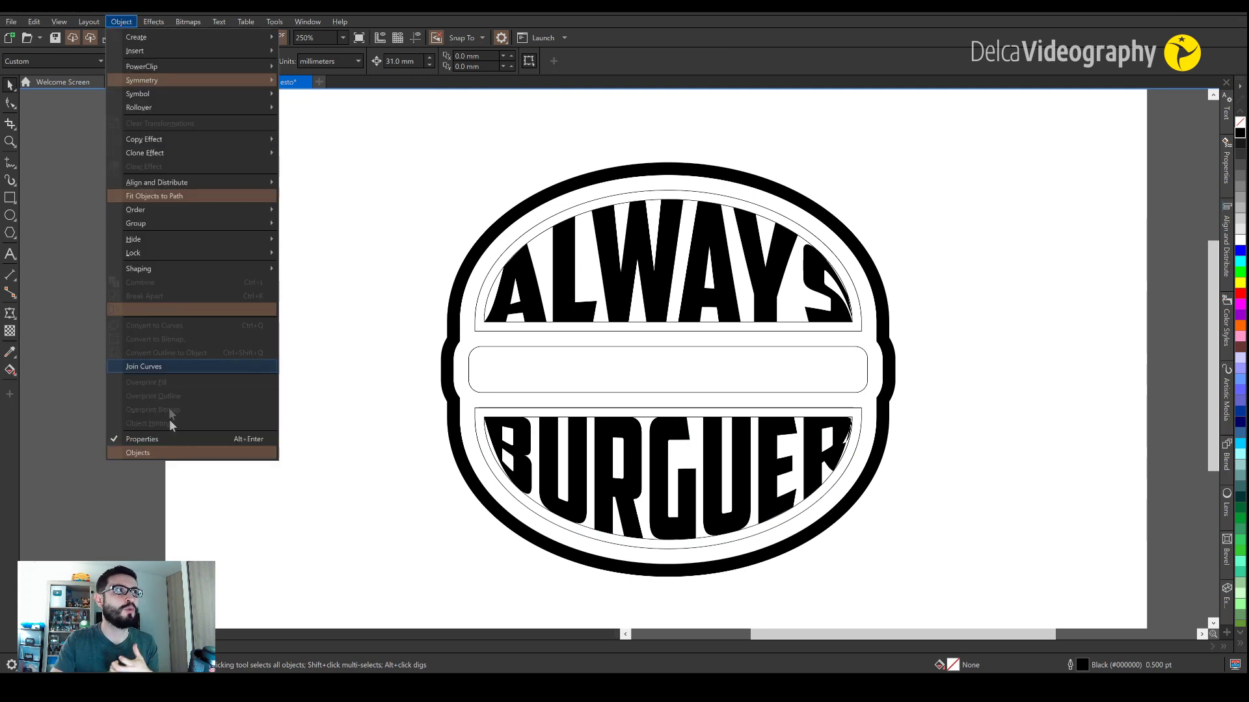
click(174, 454)
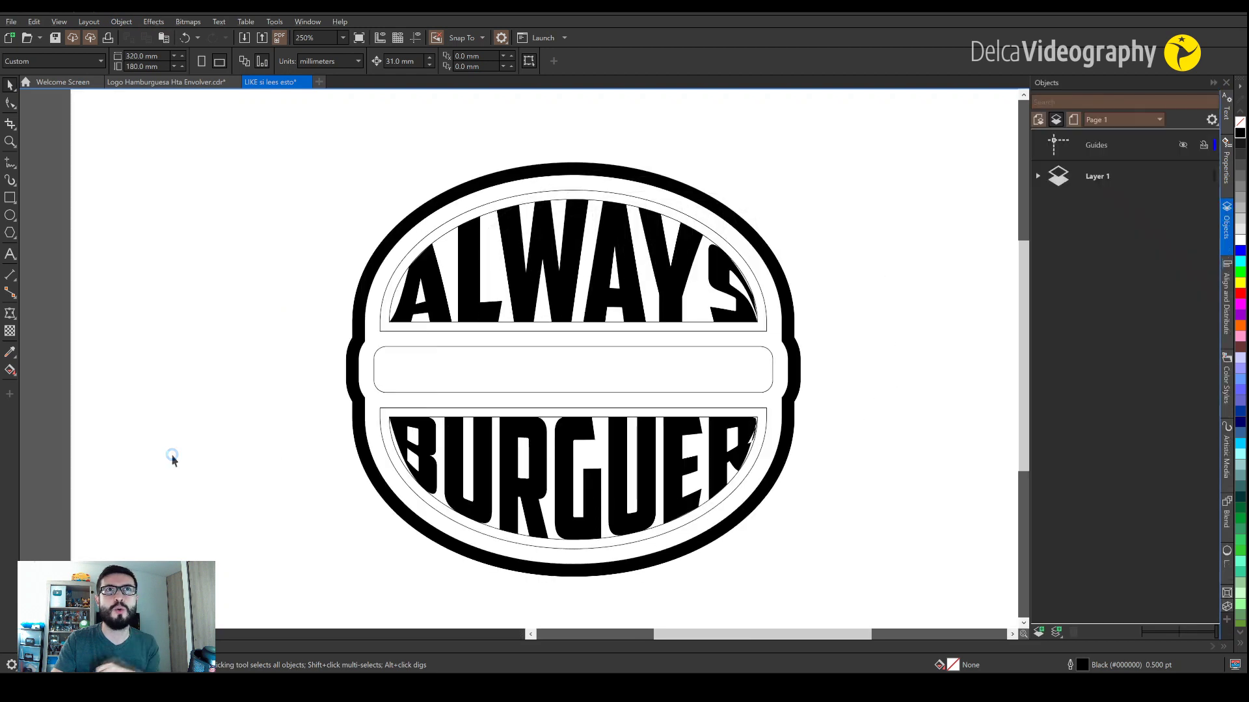
click(611, 221)
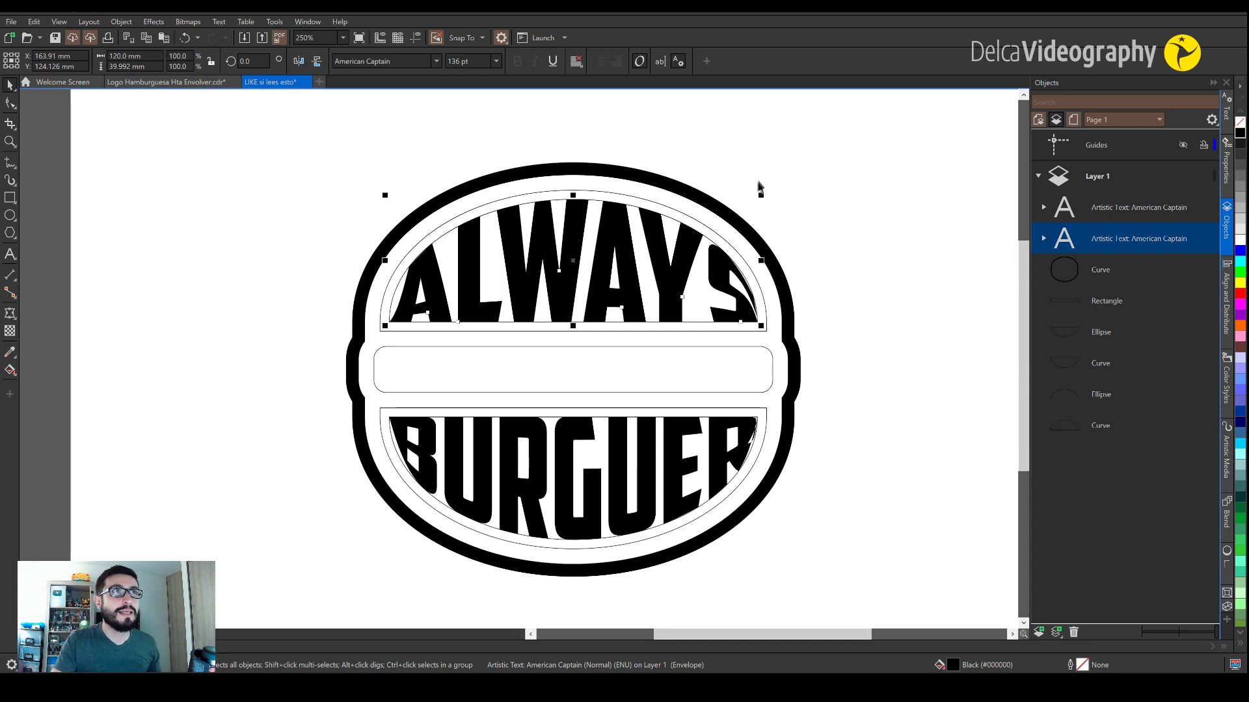
click(1066, 397)
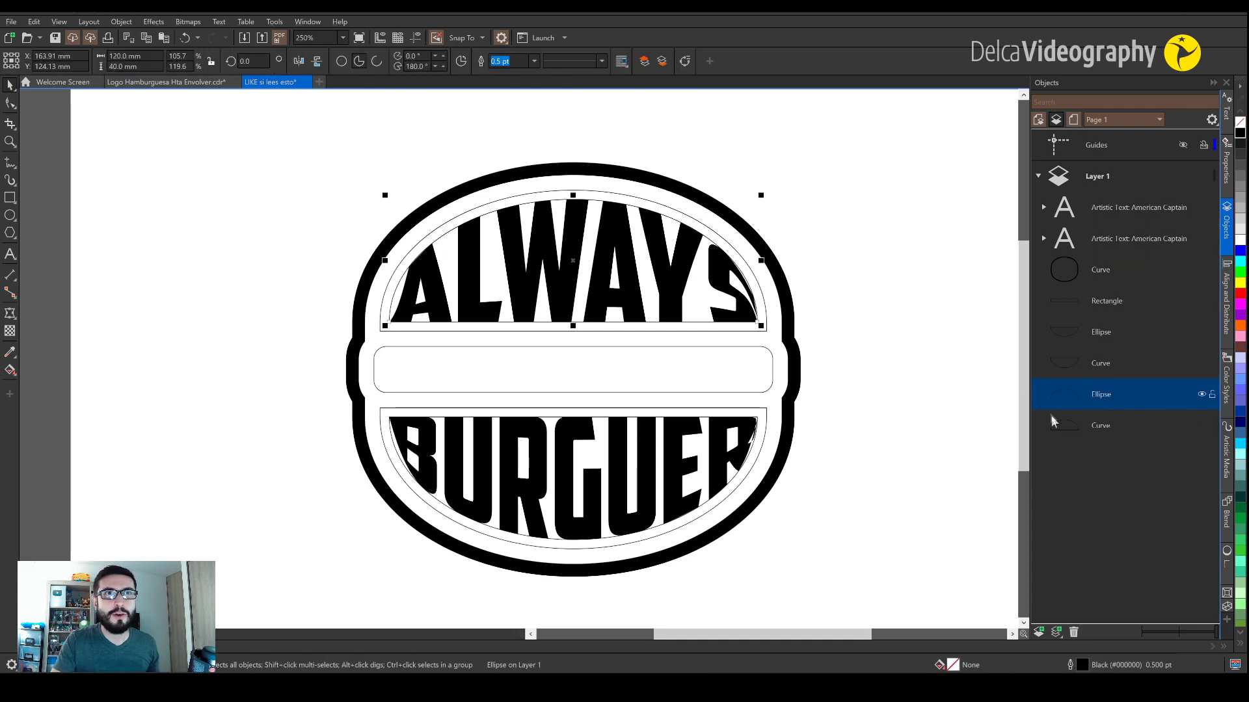
click(944, 400)
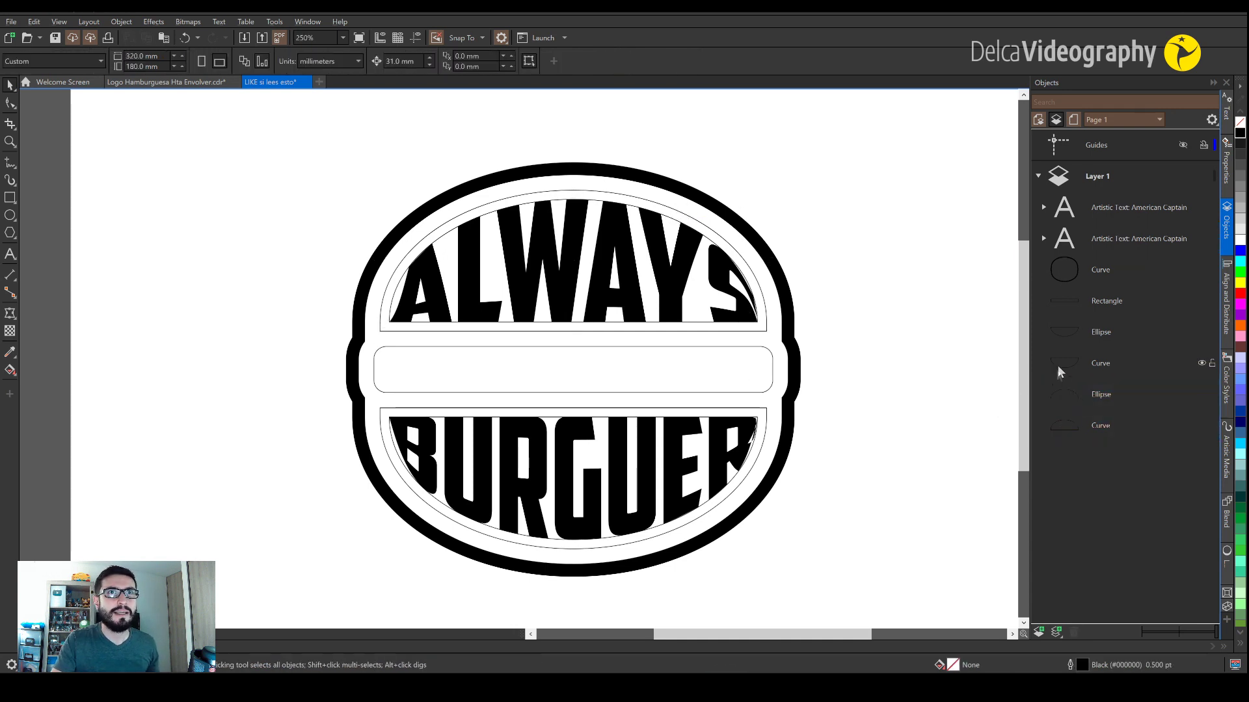
click(734, 475)
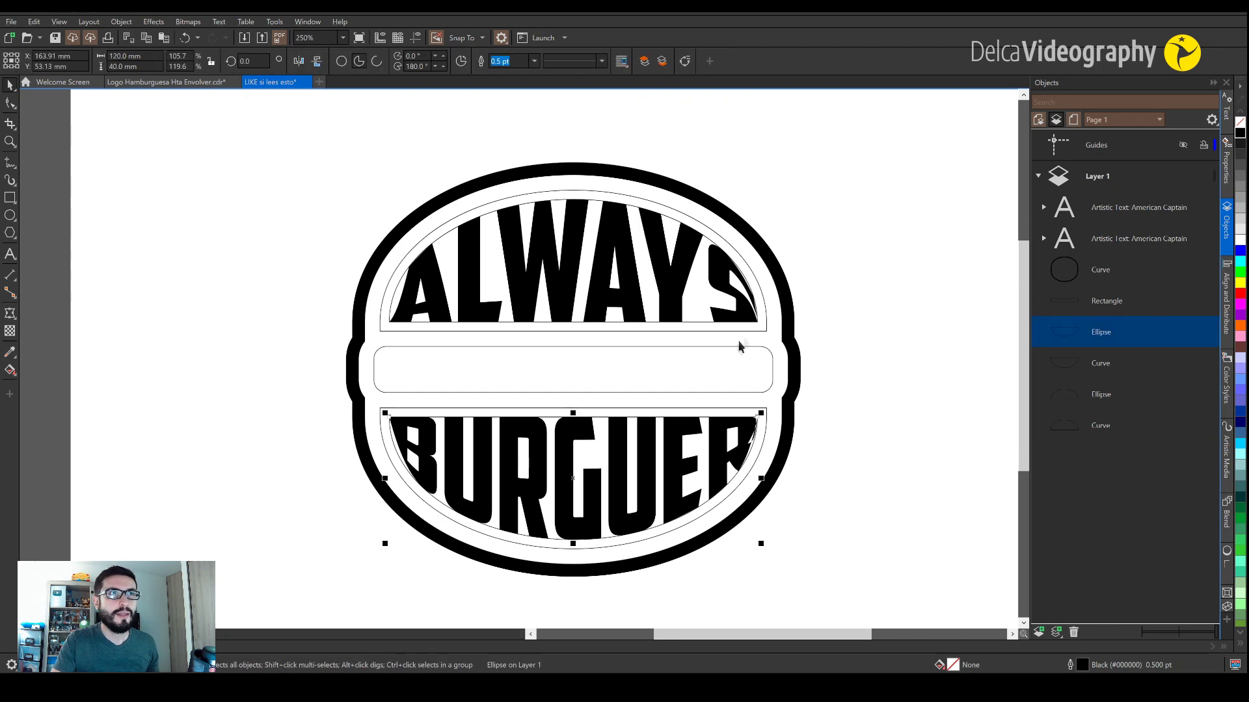
shift+click(697, 322)
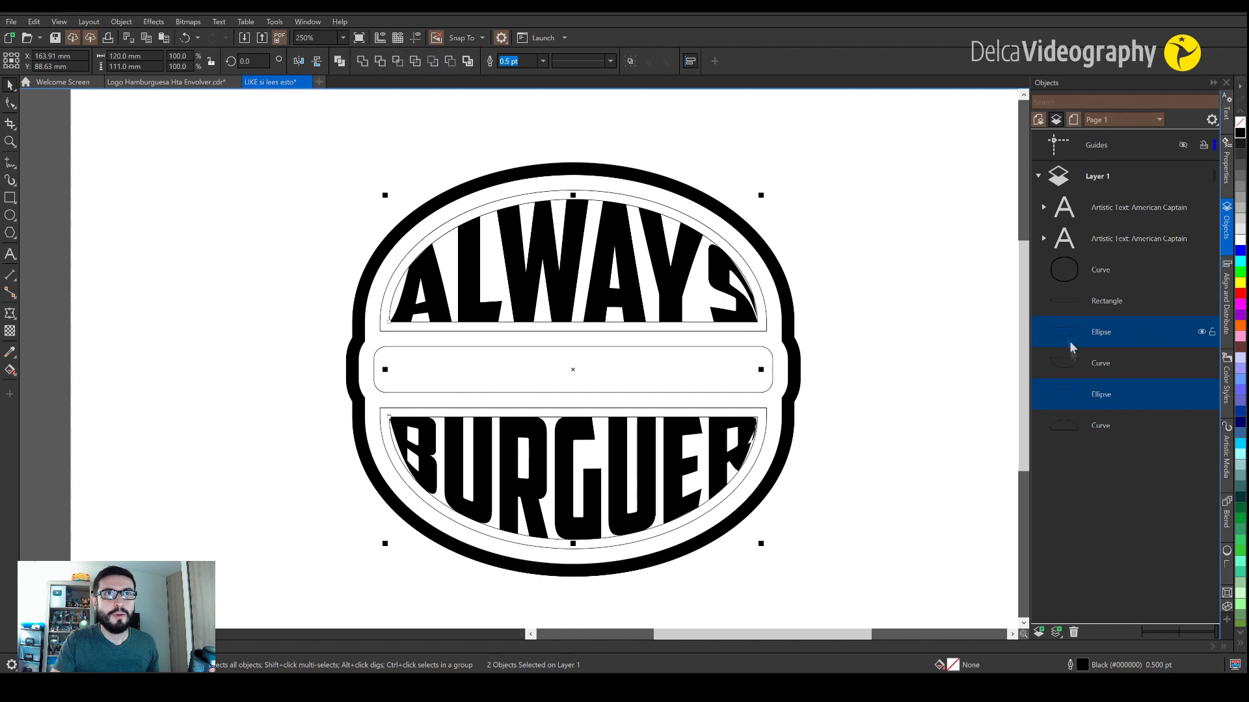
click(1201, 332)
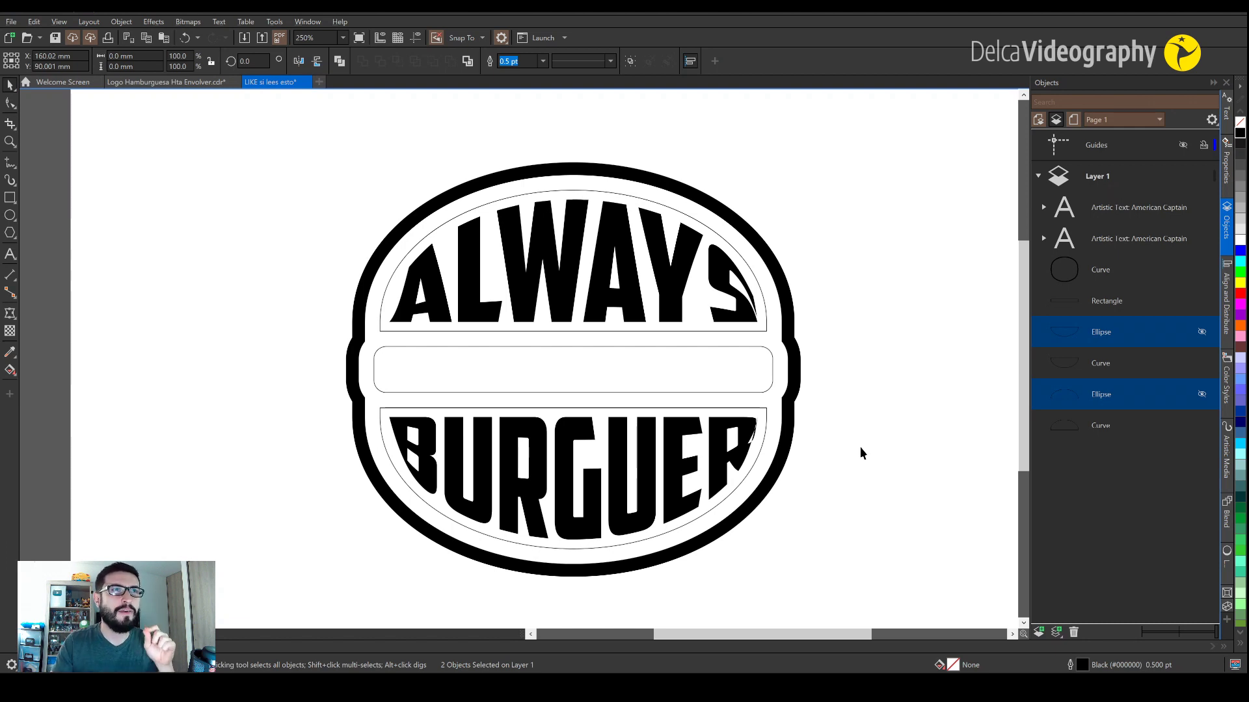
- Draw a 130 mm horizontal line across the patty rectangle, from the midpoint of one short side to the other
click(396, 347)
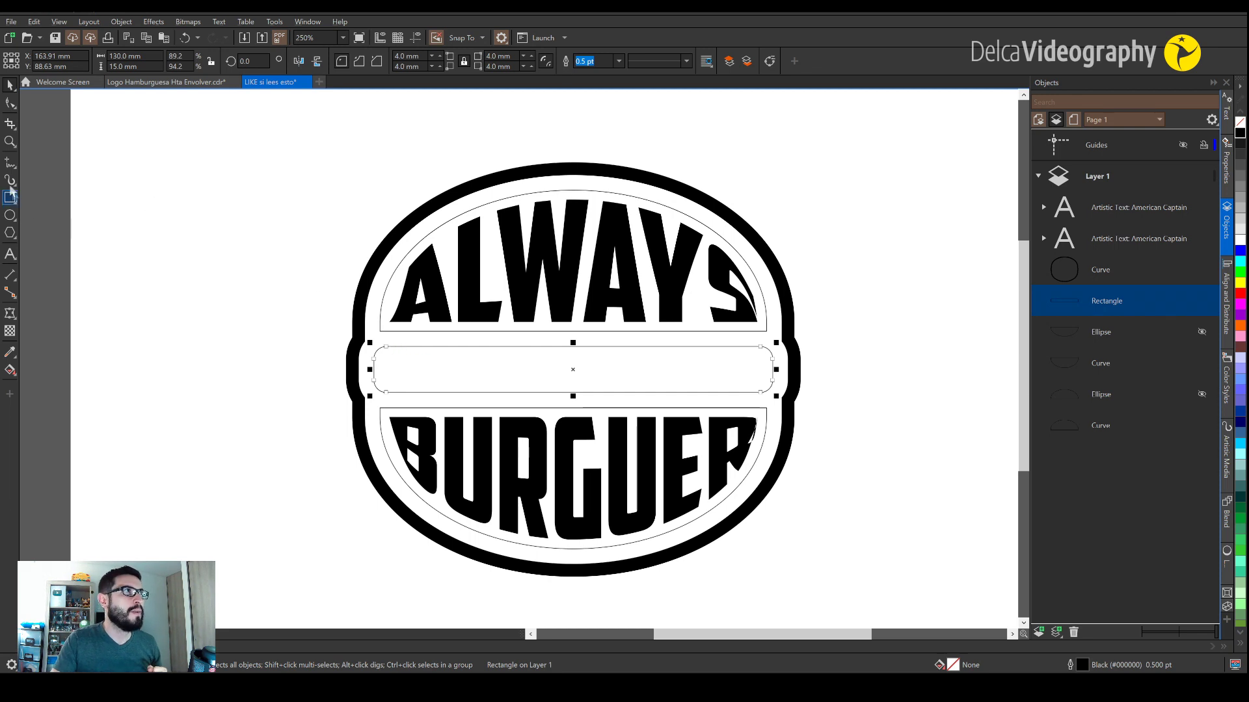
click(10, 166)
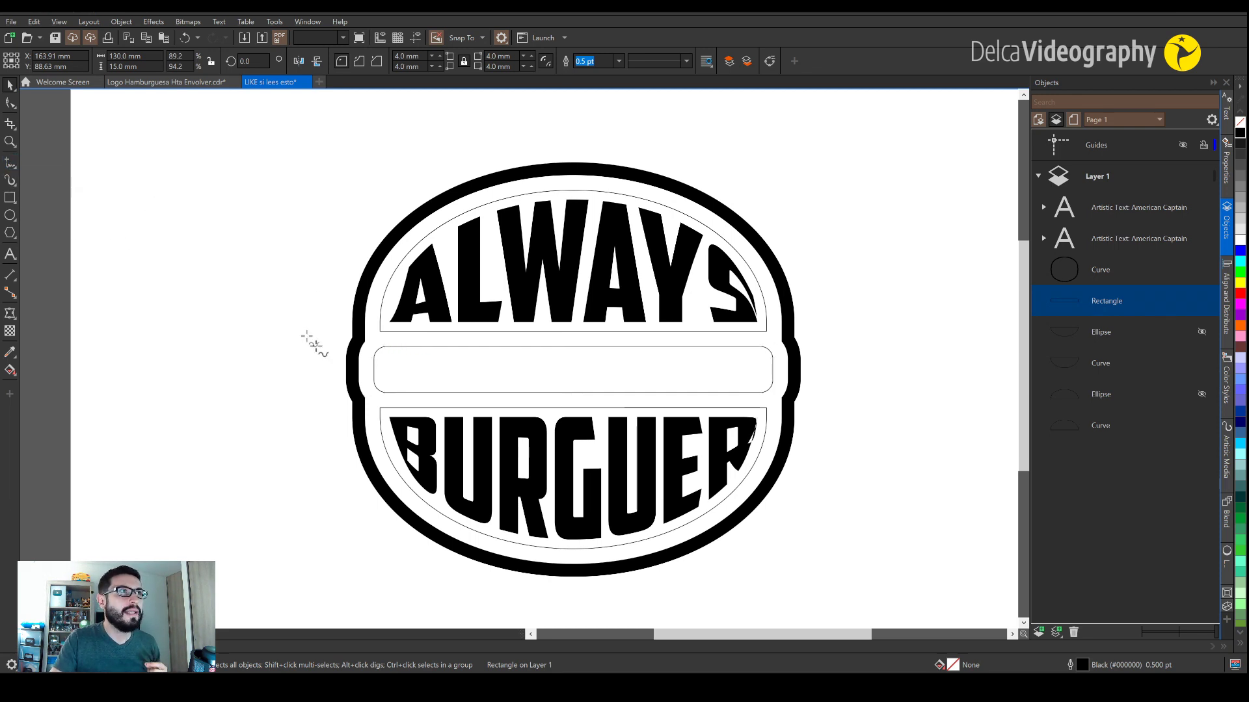
click(375, 370)
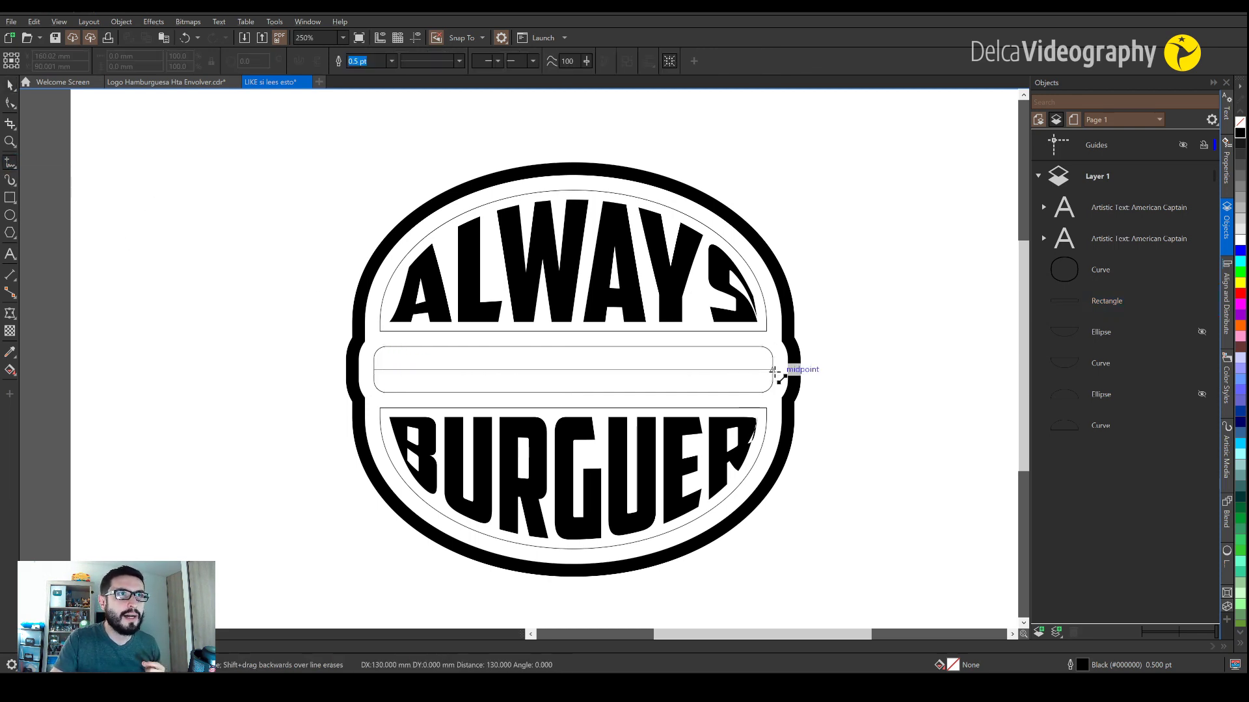
click(774, 370)
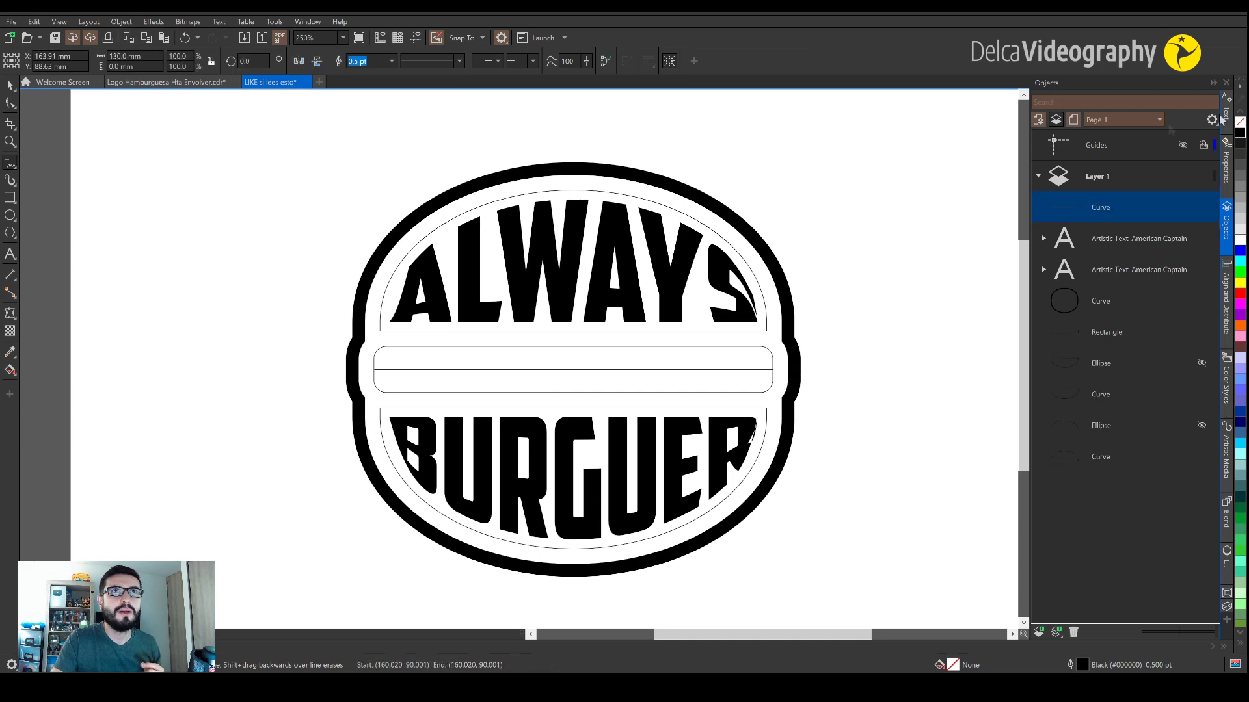
key(space)
- Set the nudge distance to 4 mm and place a duplicate of the patty's centre line one nudge above it
click(393, 115)
double_click(394, 62)
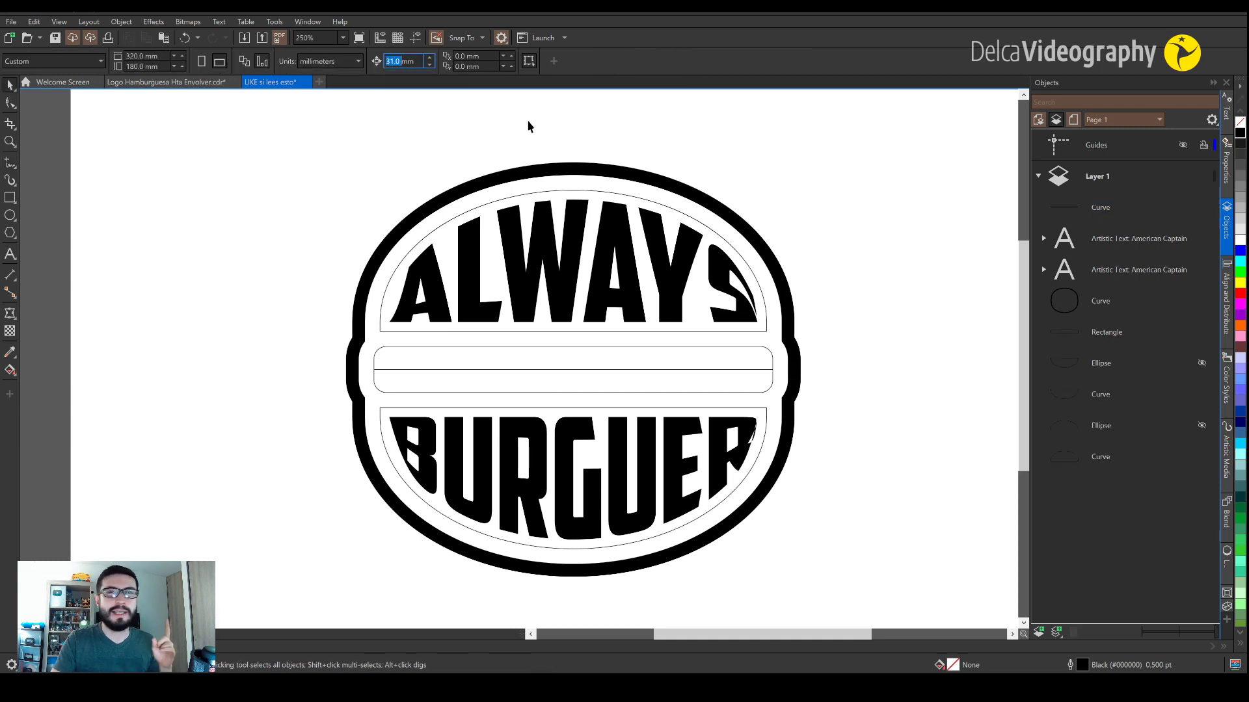
text(4)
key(Return)
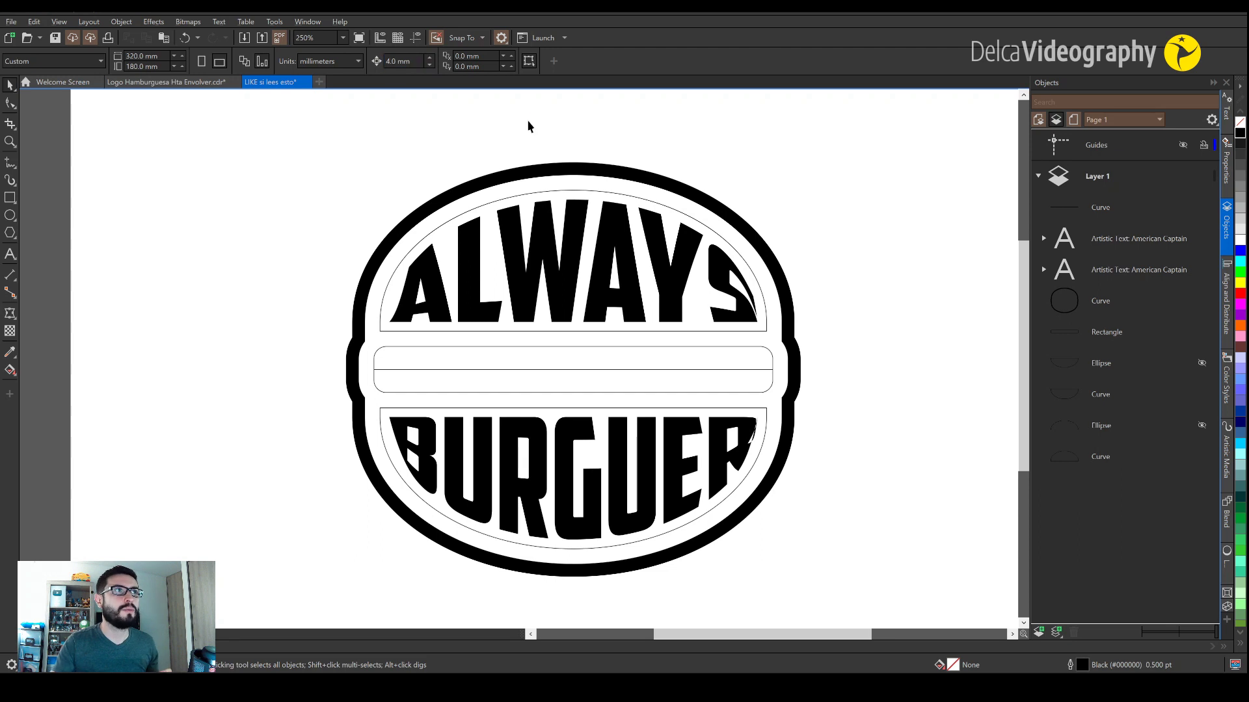
click(476, 369)
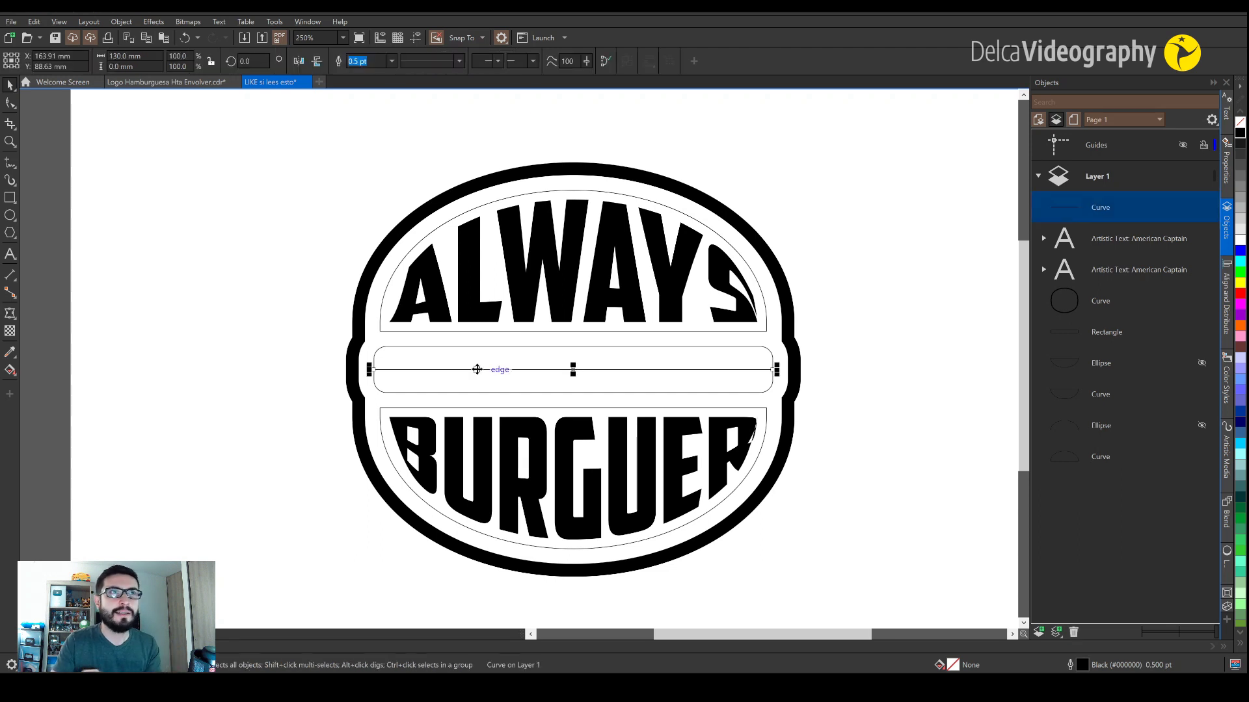
key(plus)
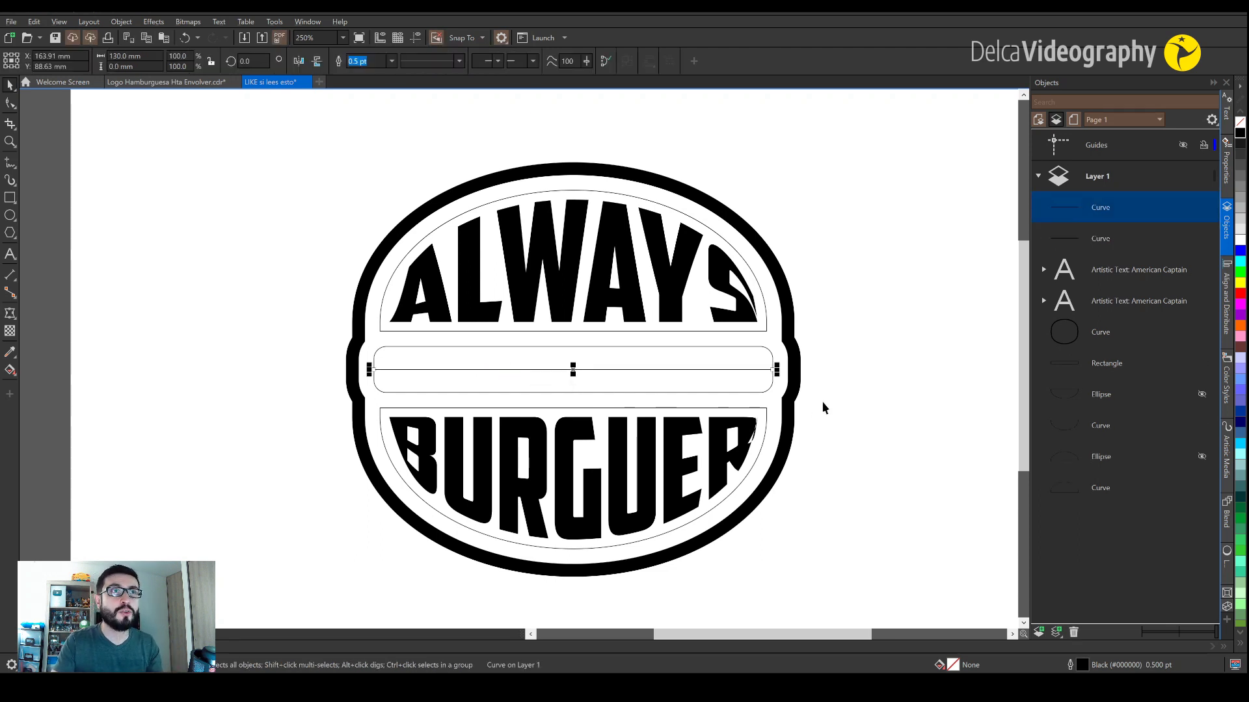
key(Up)
click(825, 401)
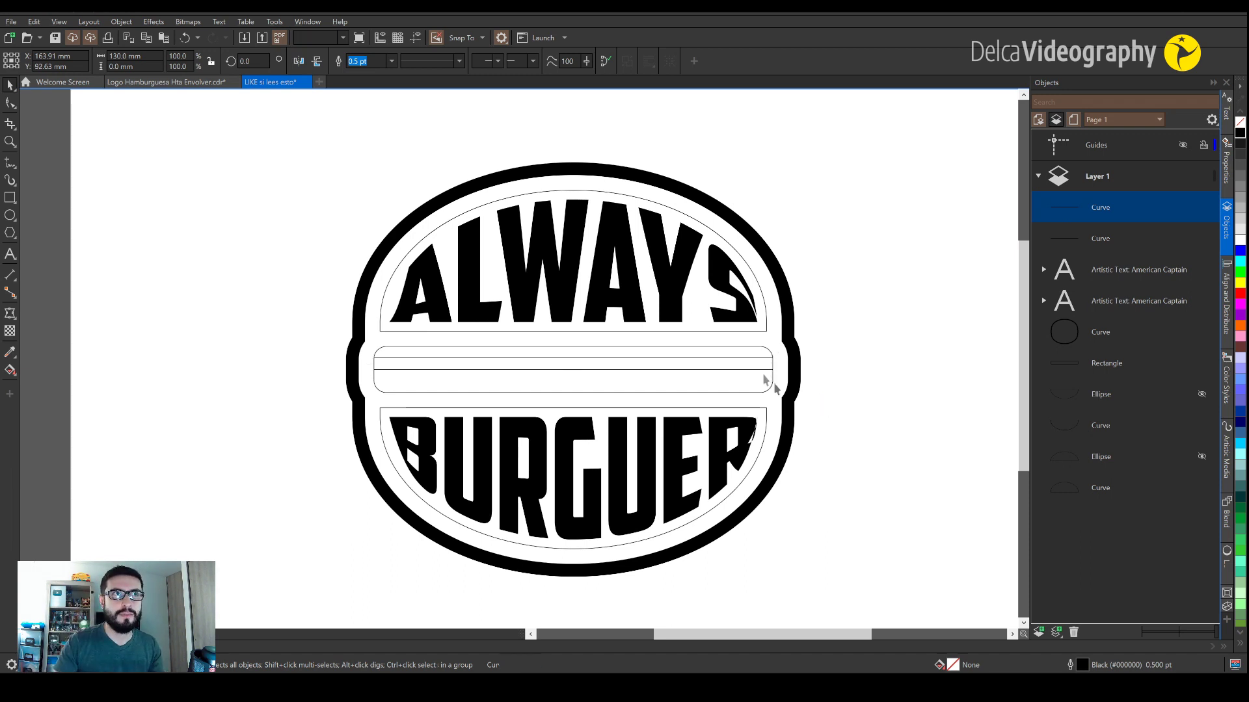
- Place another duplicate of the patty's centre line 4 mm below it
click(741, 369)
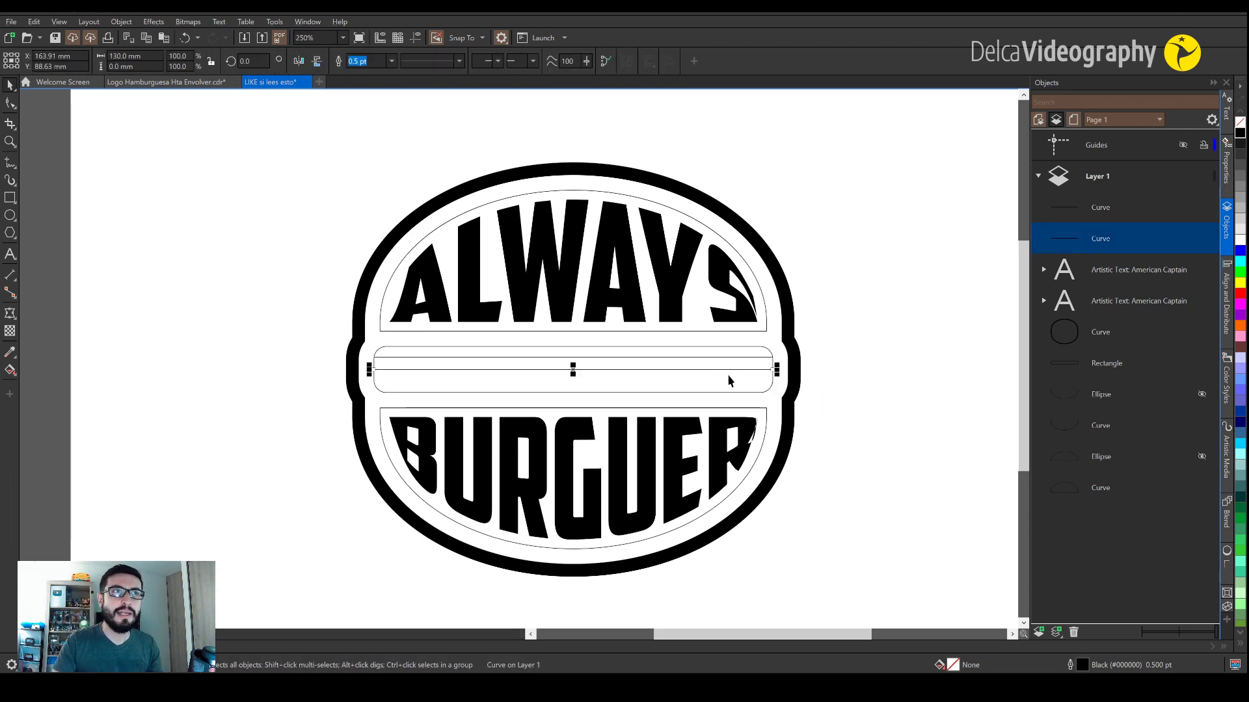
key(KP_Add)
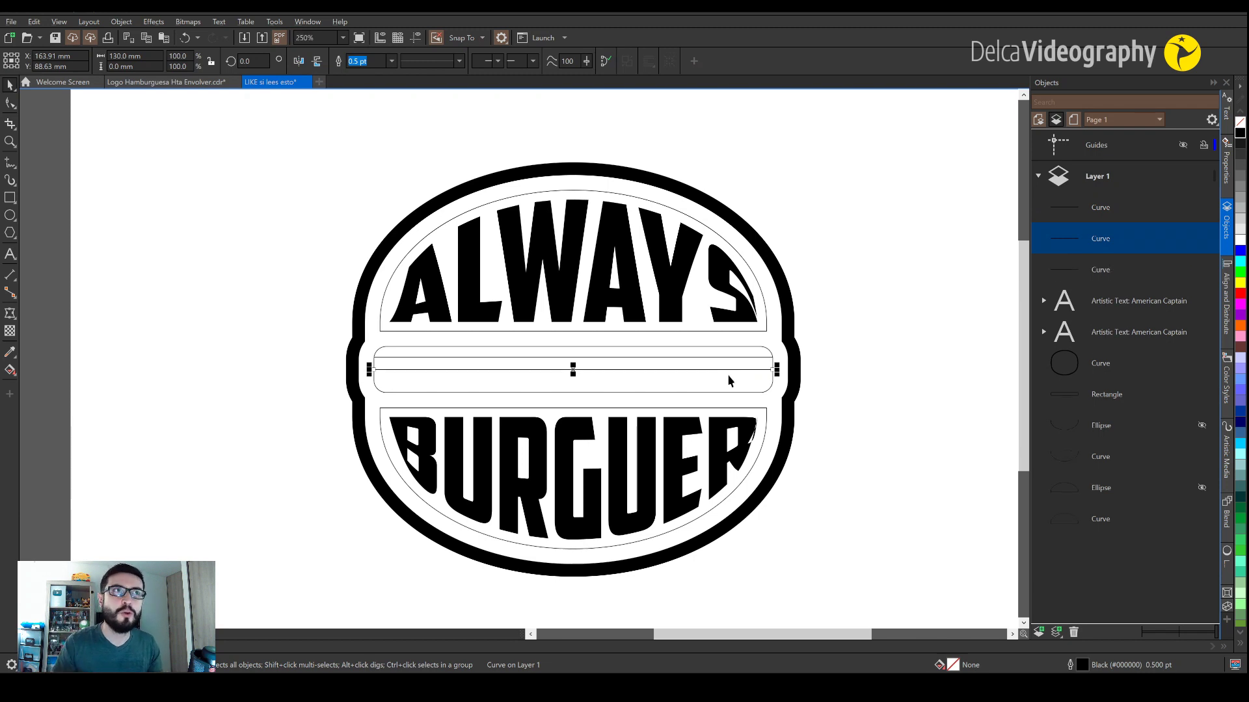
drag(728, 369, 728, 381)
click(864, 374)
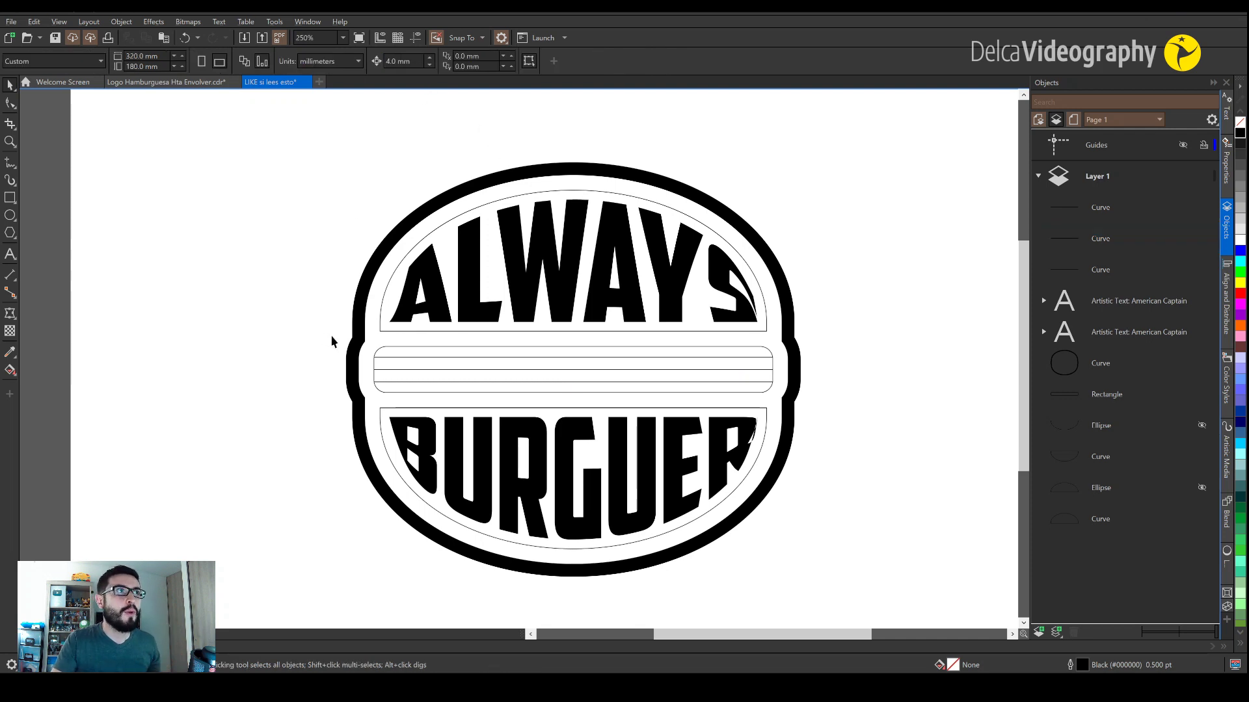
- Set a 4.0 pt outline on the three patty lines, the patty rectangle and both outer bun curves, then collapse the object list
drag(368, 338, 790, 404)
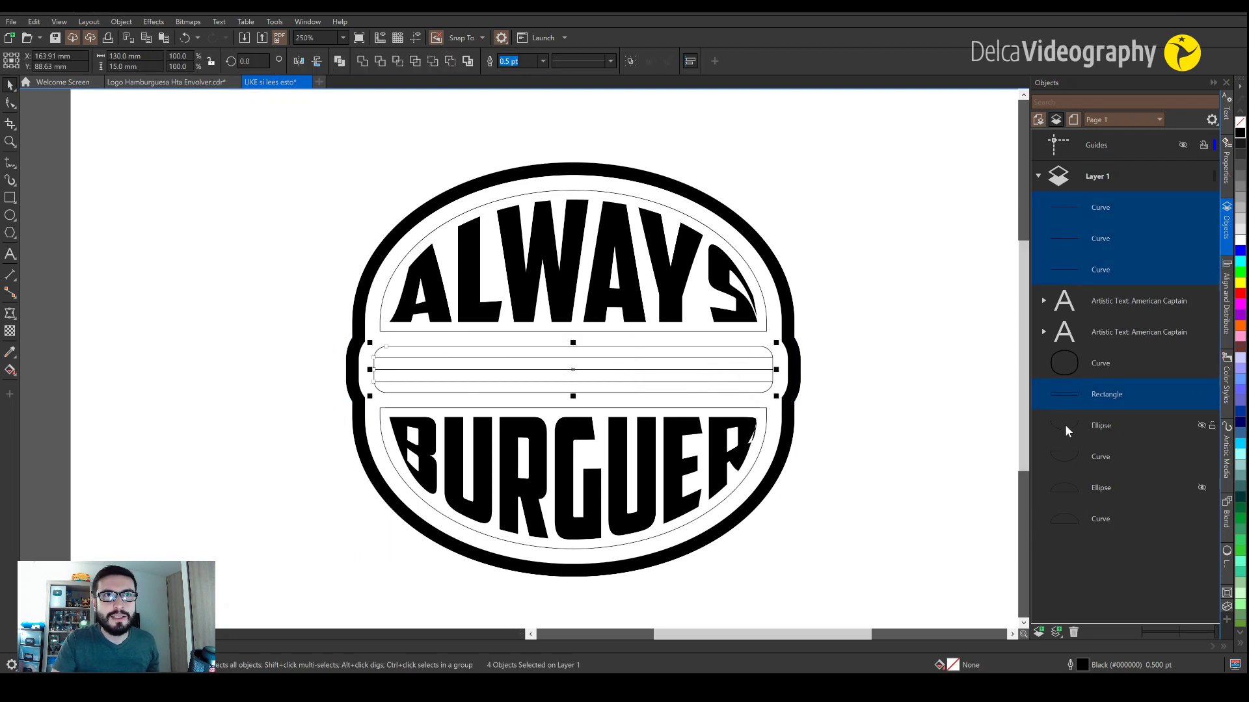
ctrl+click(1063, 455)
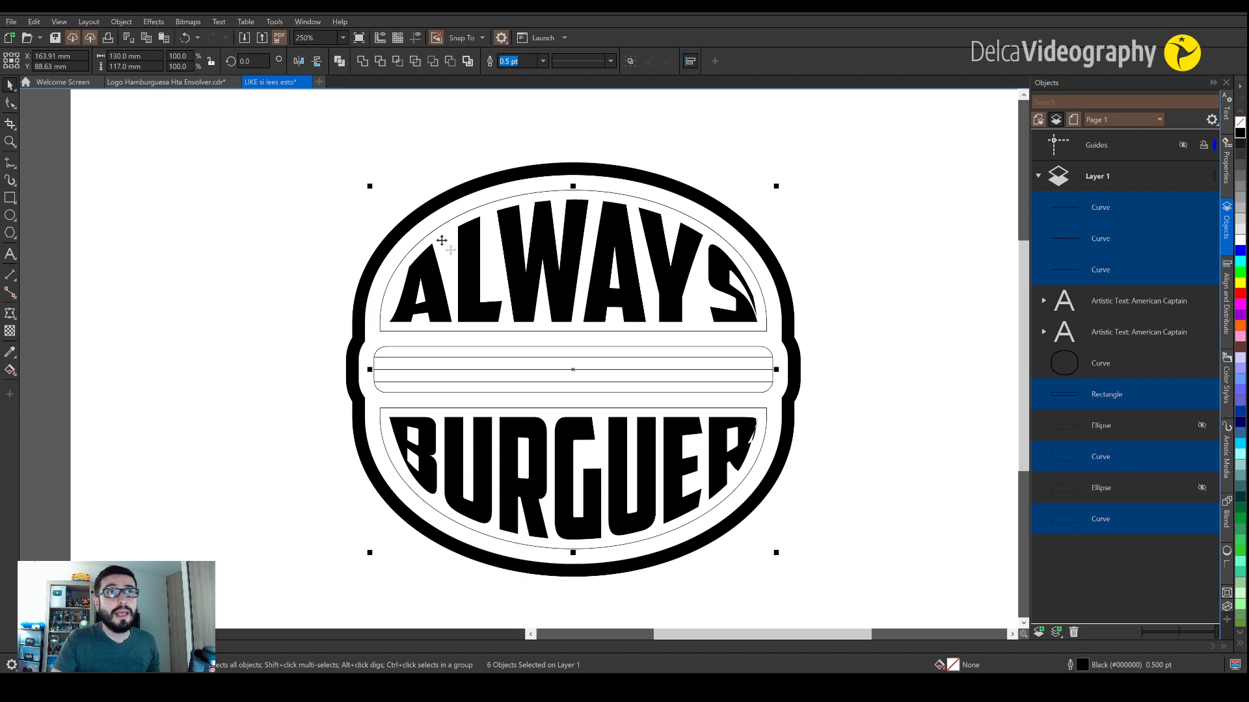
click(544, 62)
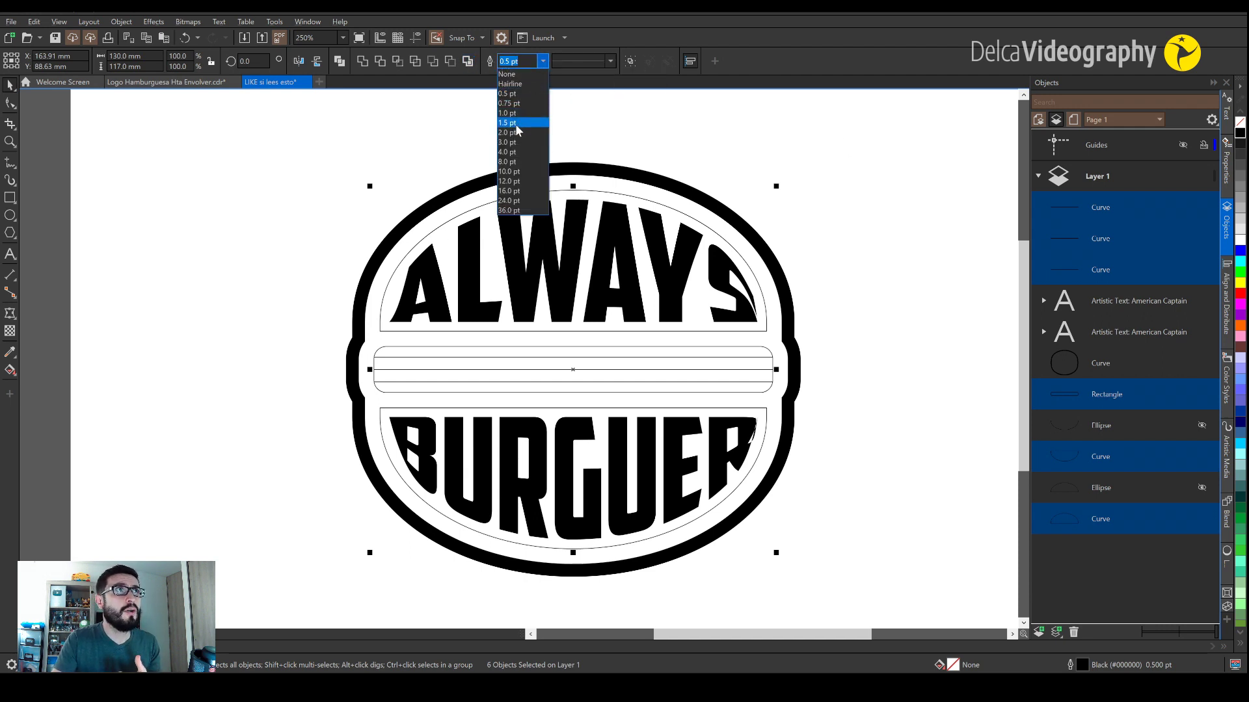
click(510, 152)
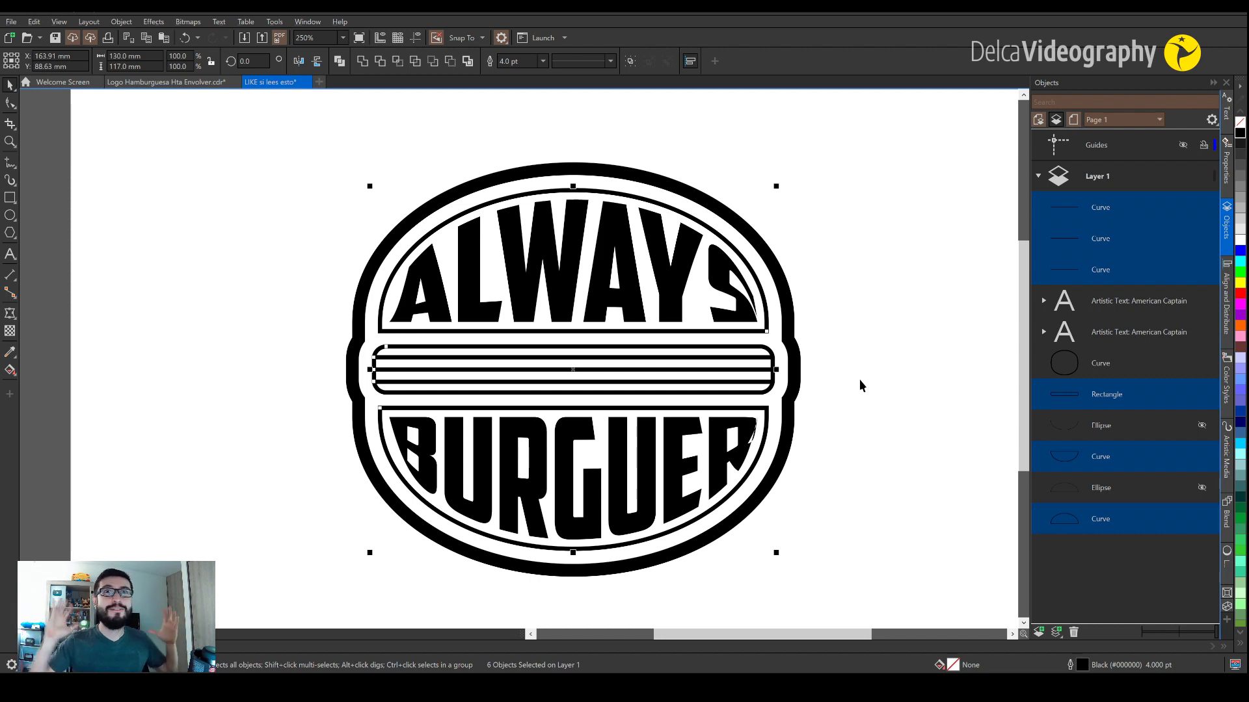
key(Escape)
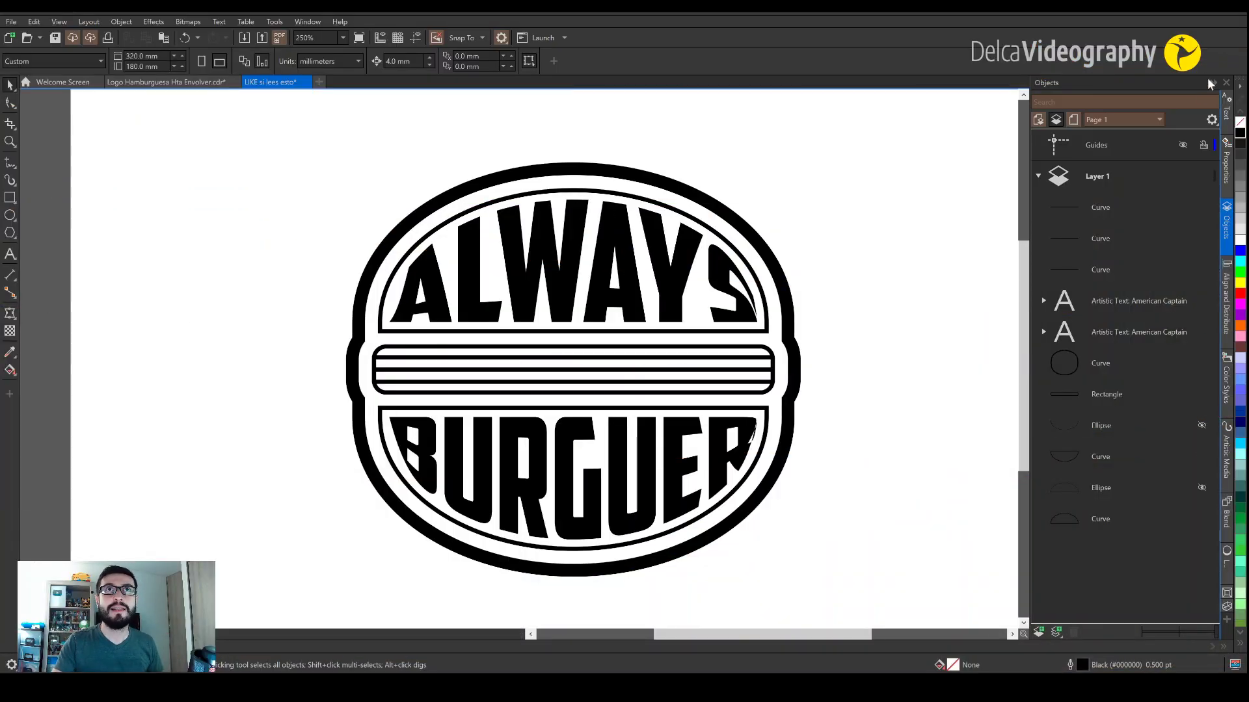
click(1212, 84)
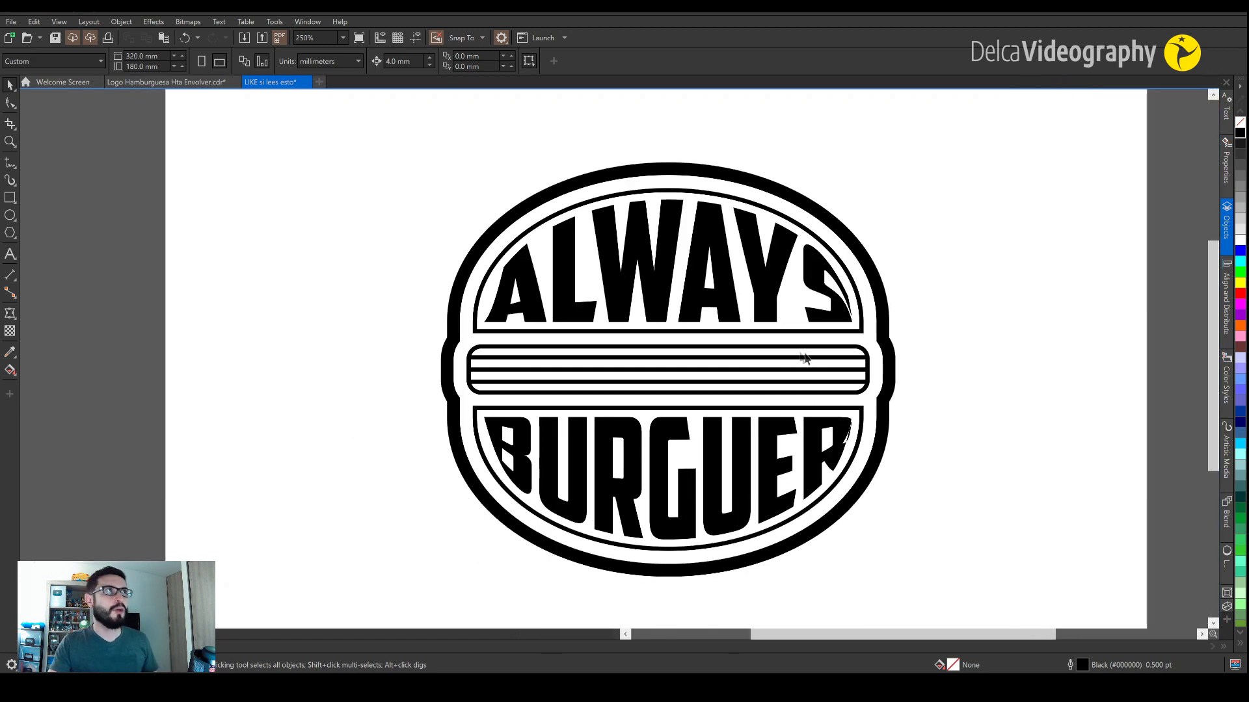
- Add a page-sized 320 × 180 mm background rectangle behind the logo with dark grey #4D4D4D fill and no outline
key(z)
click(186, 61)
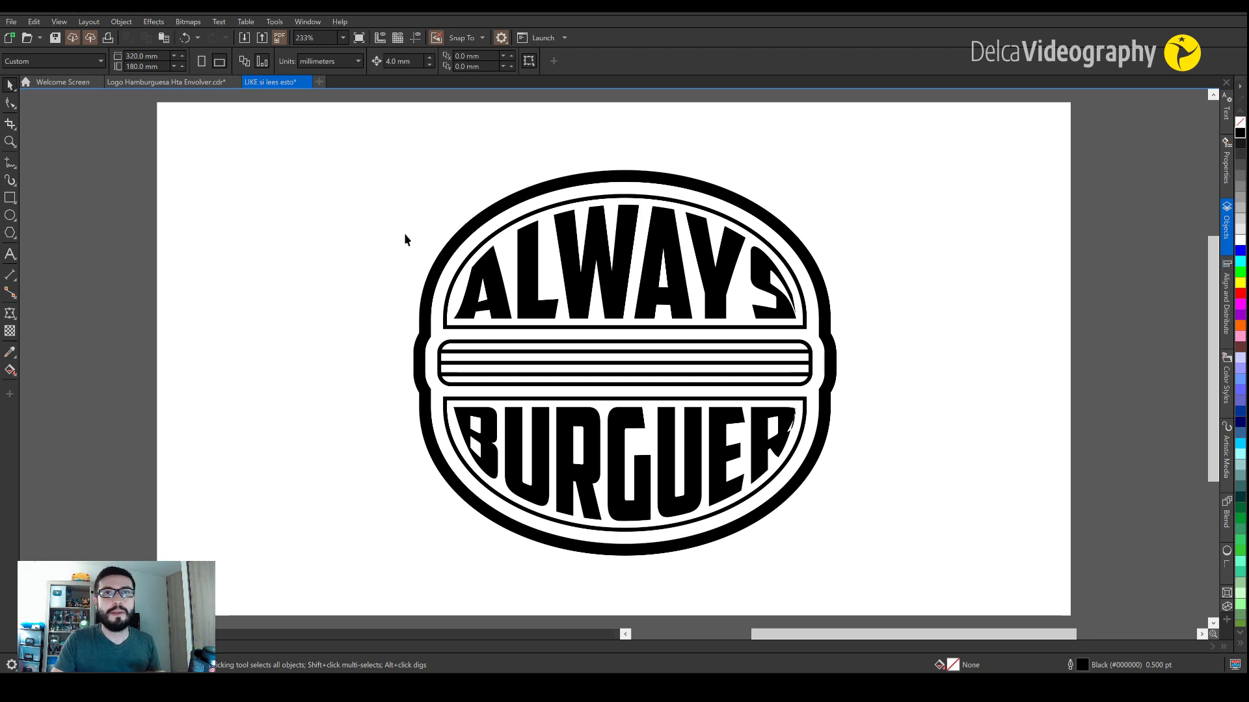
double_click(10, 197)
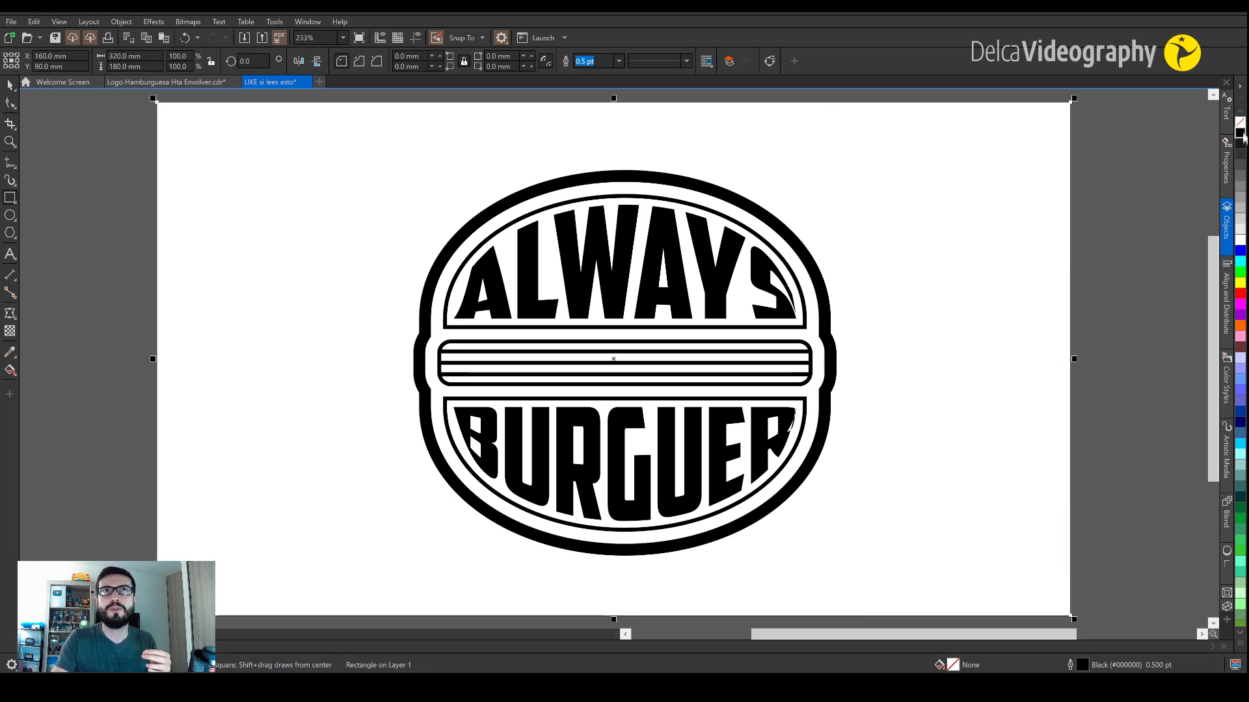
click(1239, 164)
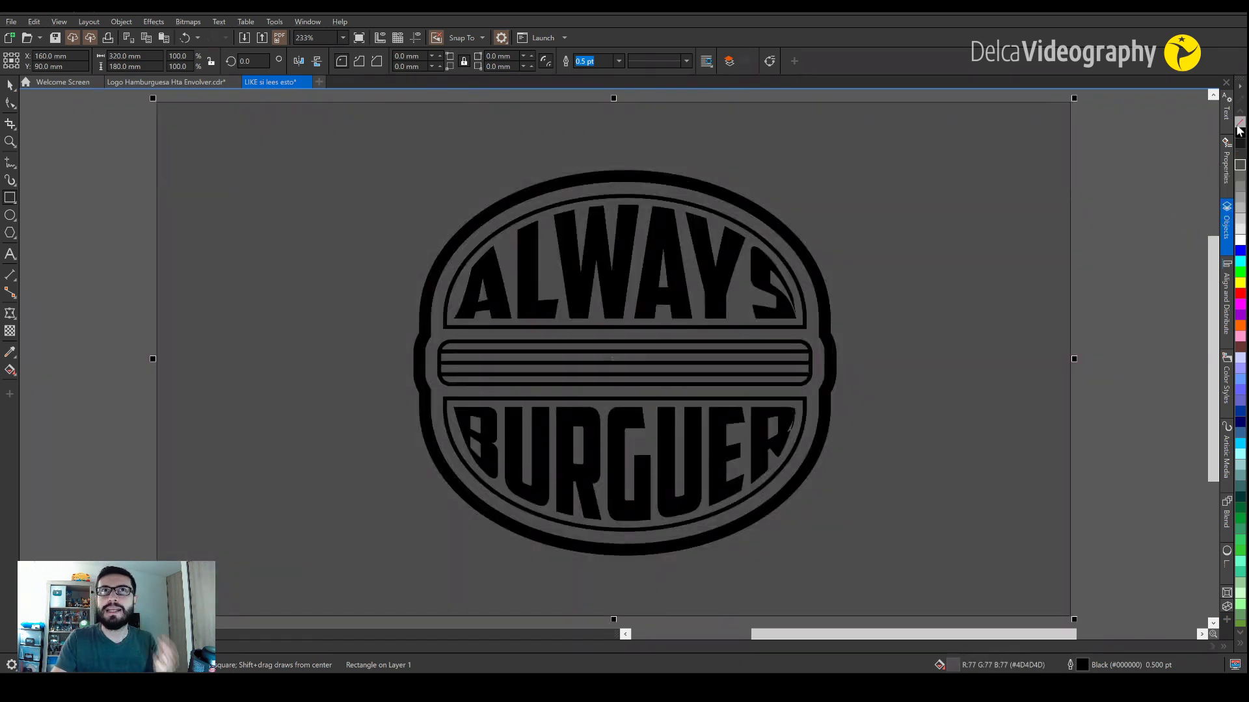
right_click(1239, 125)
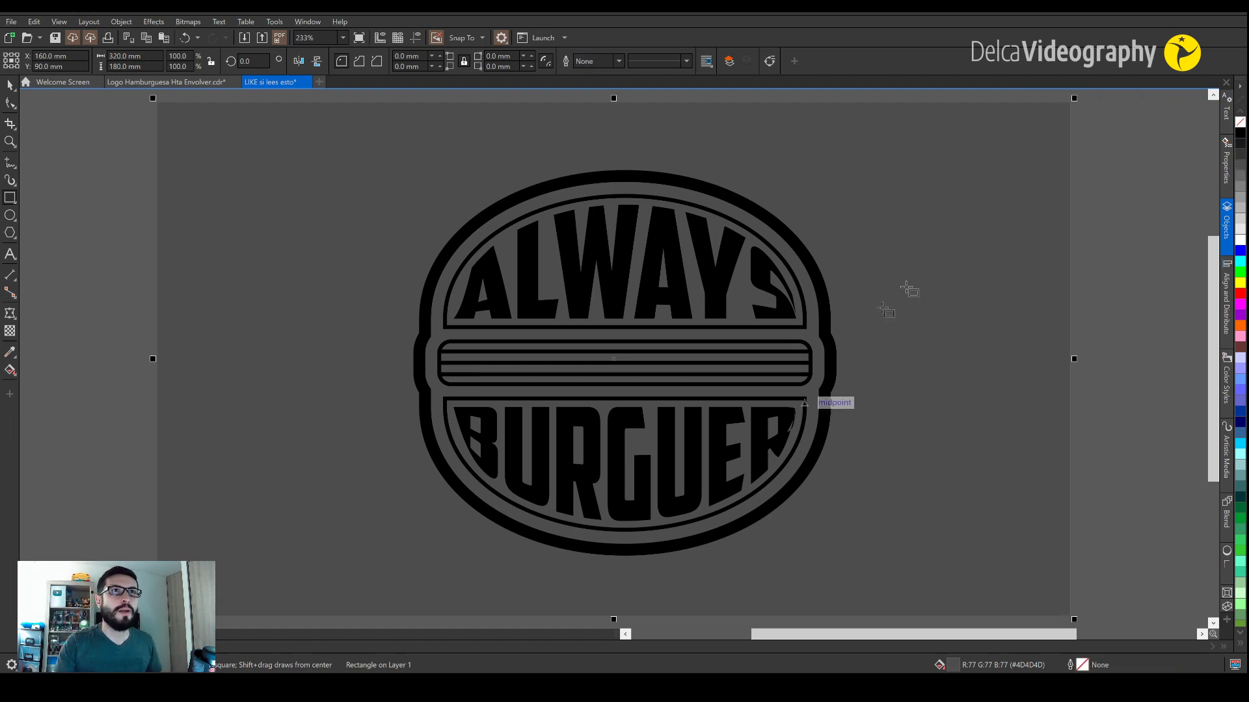
key(Escape)
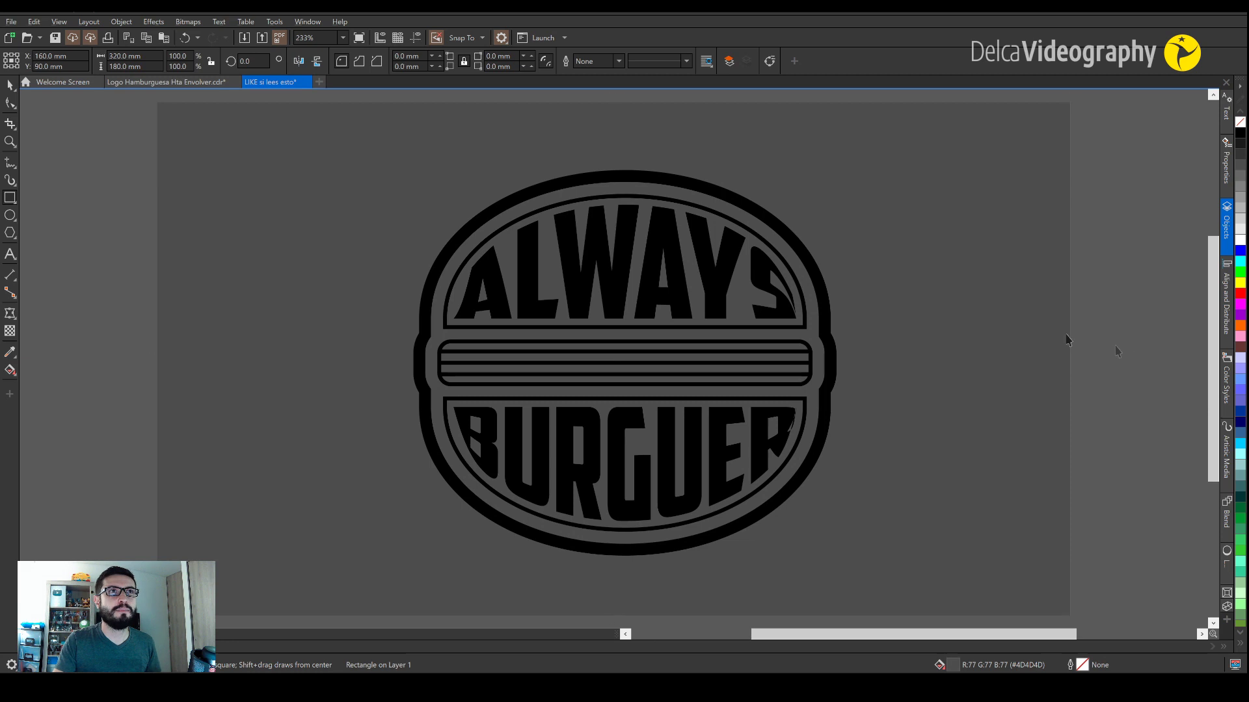
- Lock the dark grey background rectangle
click(789, 245)
key(space)
click(923, 225)
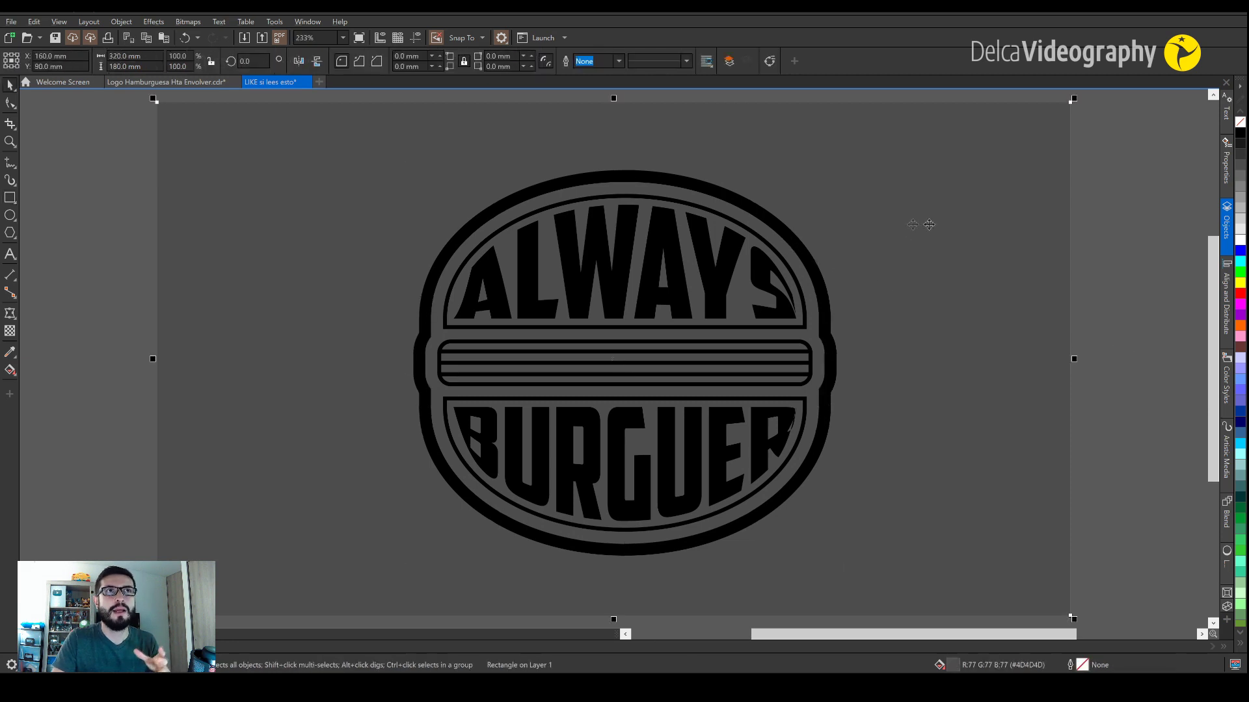
right_click(1020, 199)
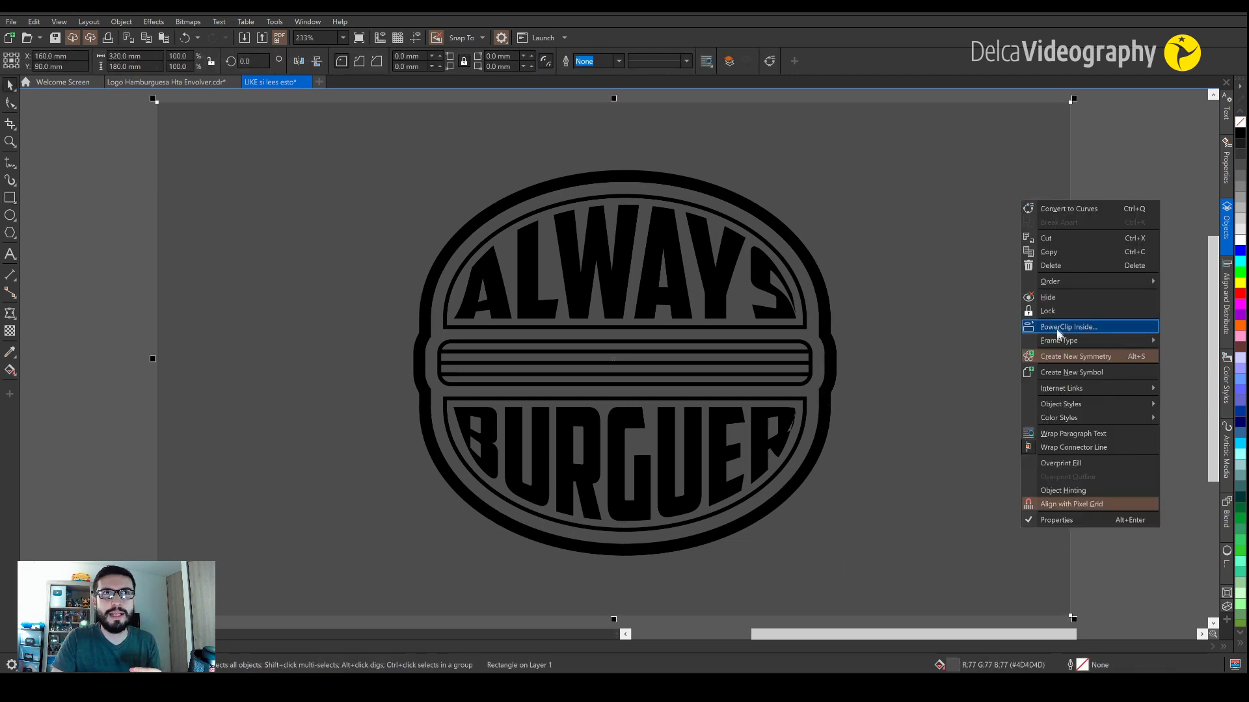
click(1047, 311)
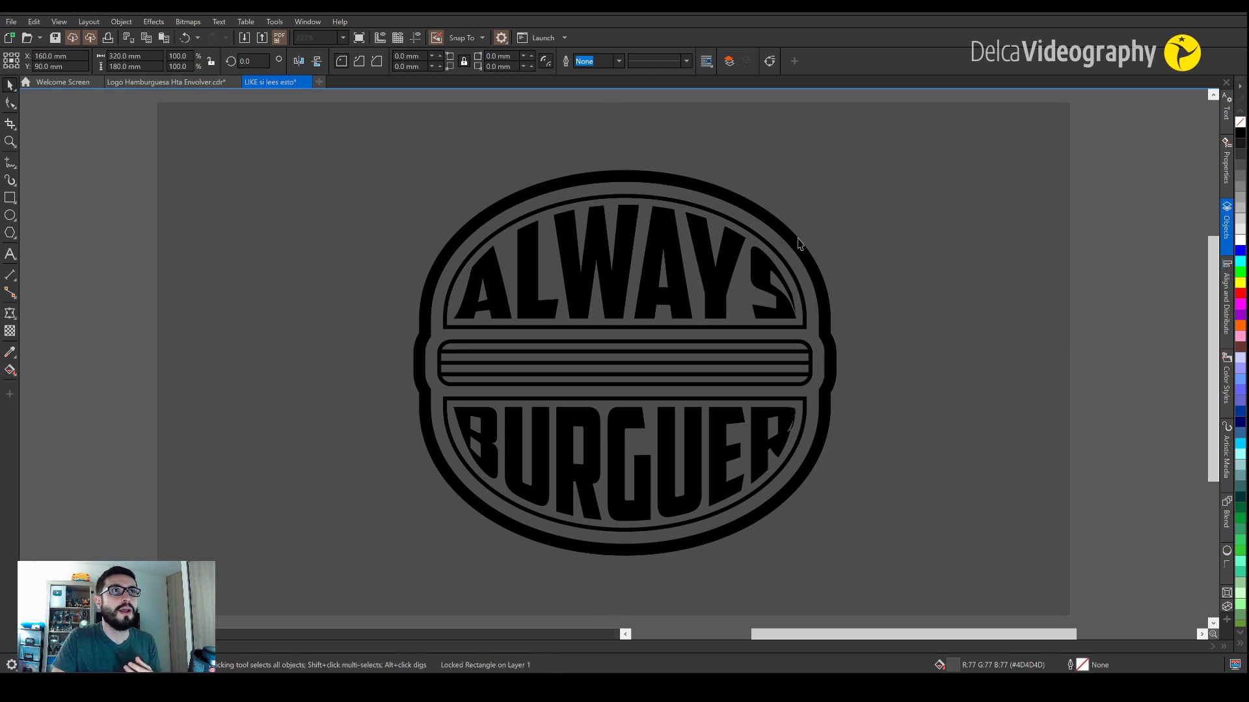
- Give the burger's outermost ring a 4.0 pt white outline and remove its black fill
key(Escape)
click(777, 234)
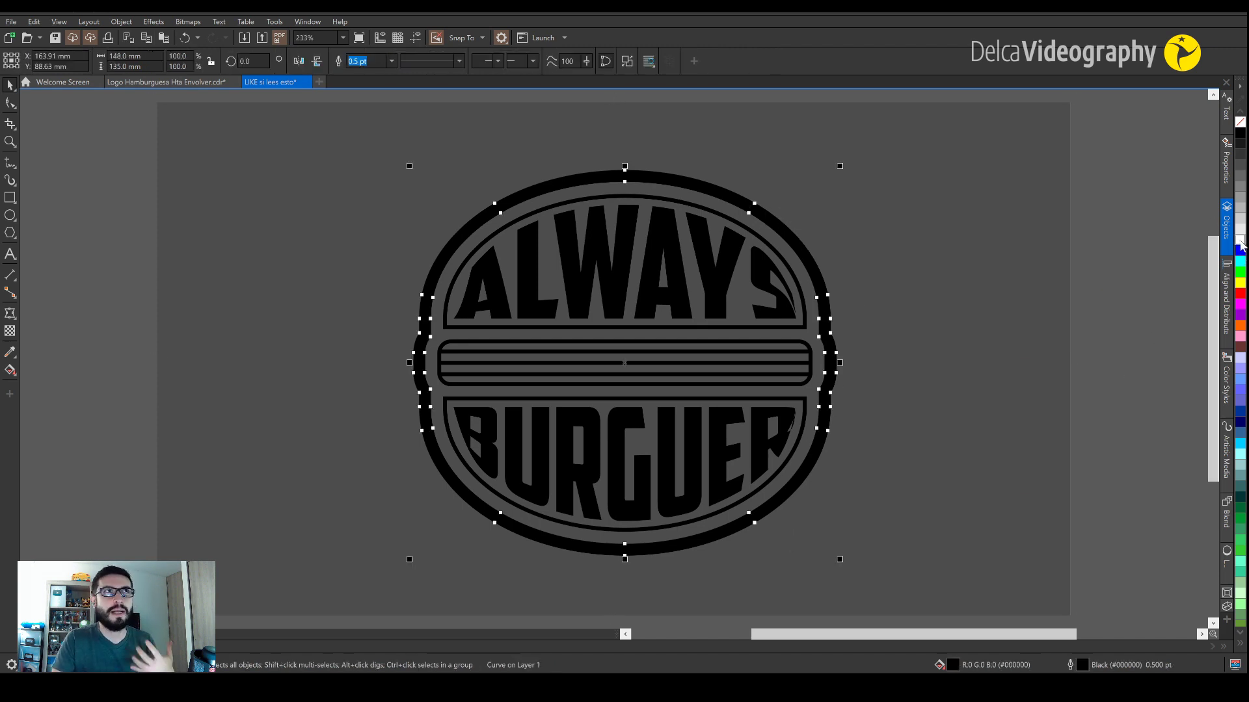
click(392, 62)
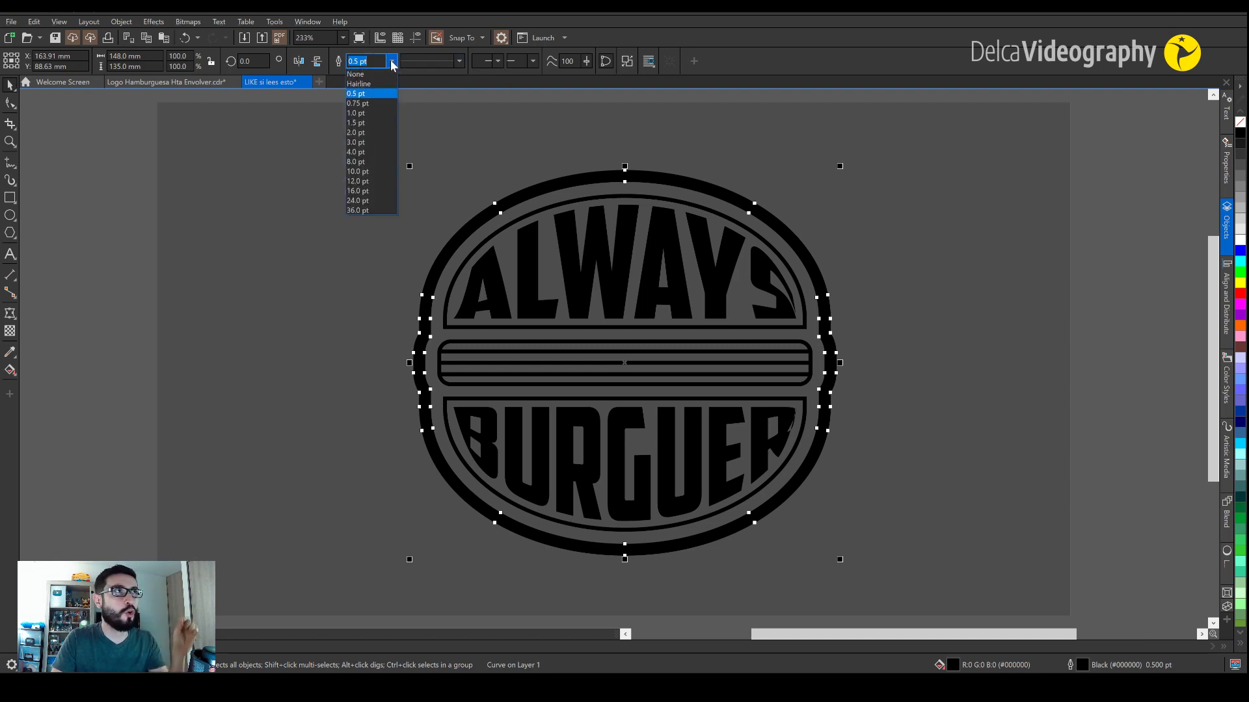
click(375, 151)
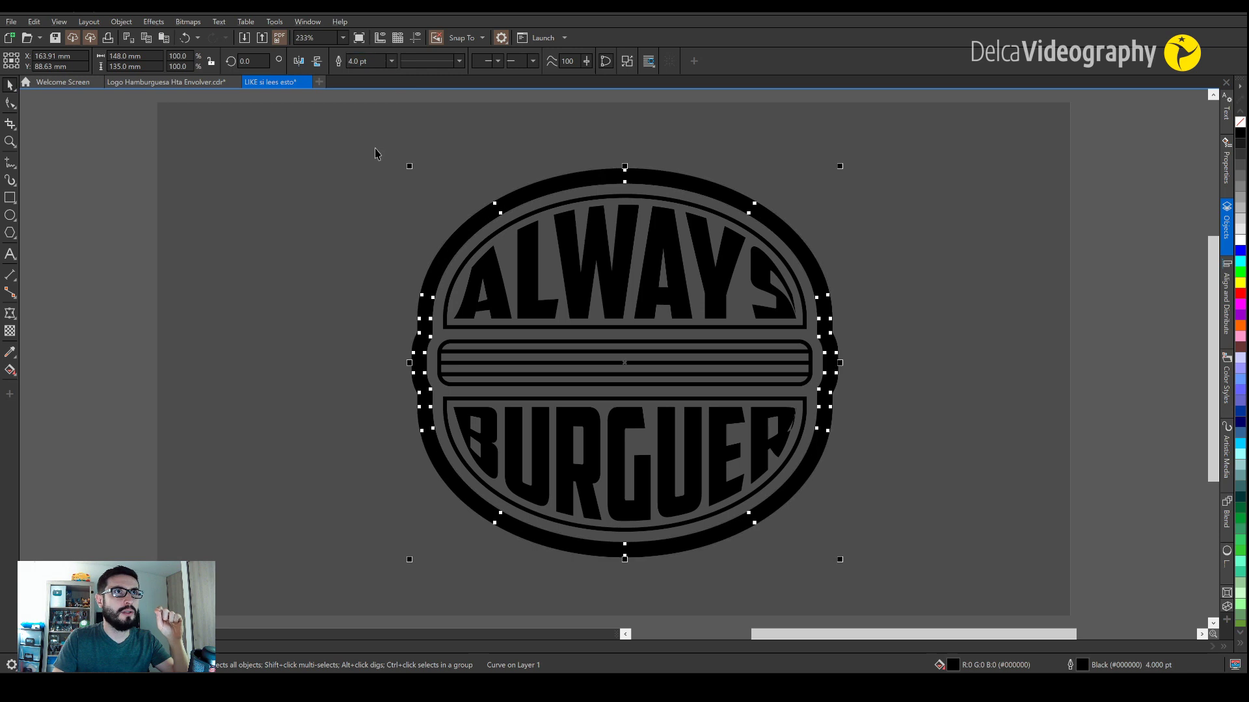
click(1240, 241)
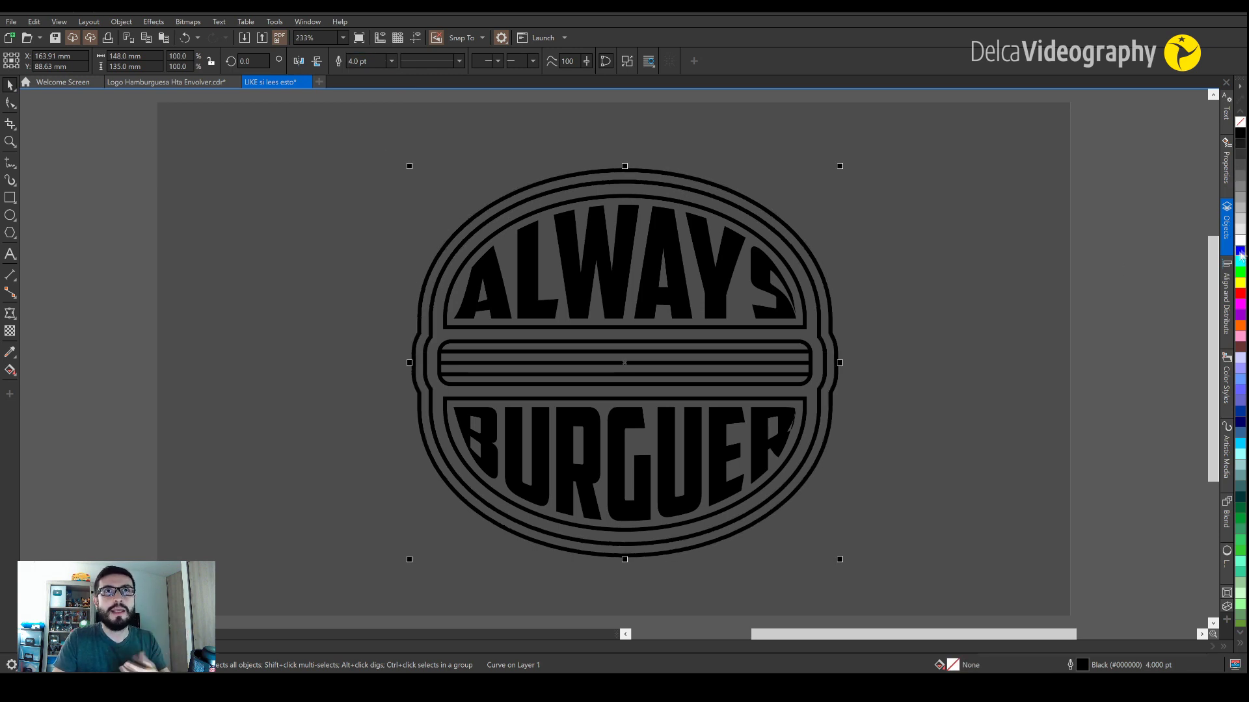
right_click(1241, 242)
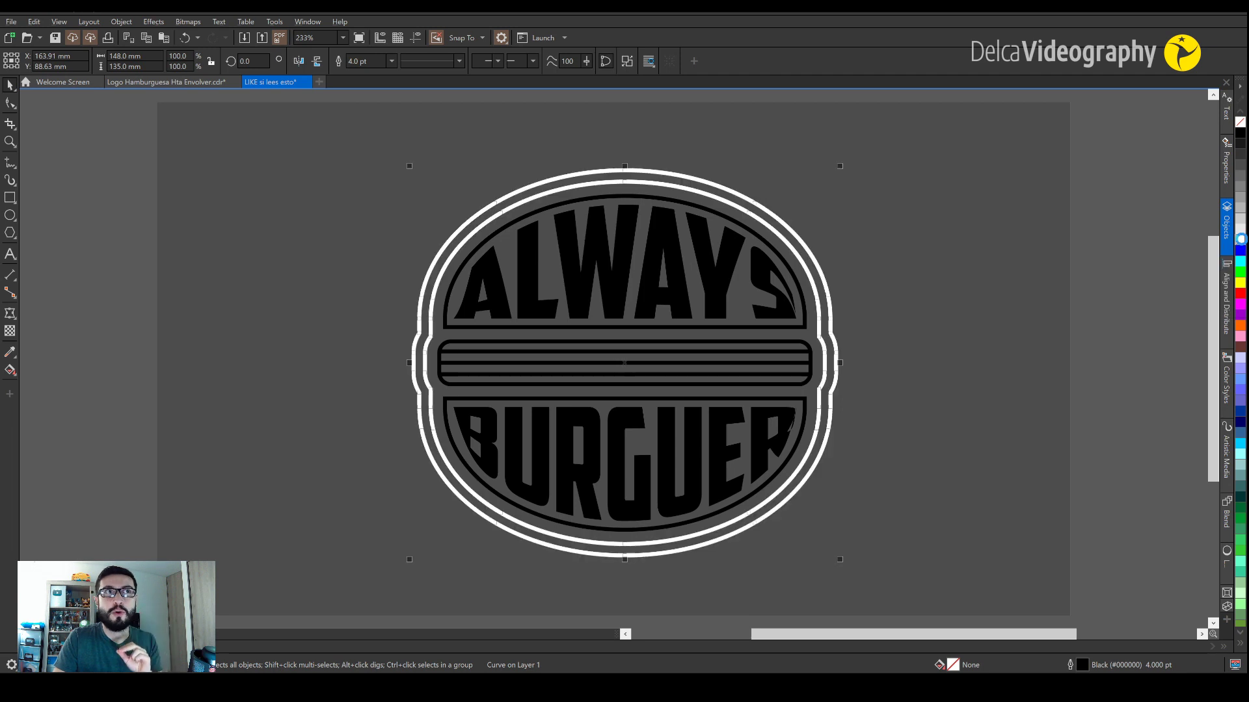
click(1122, 314)
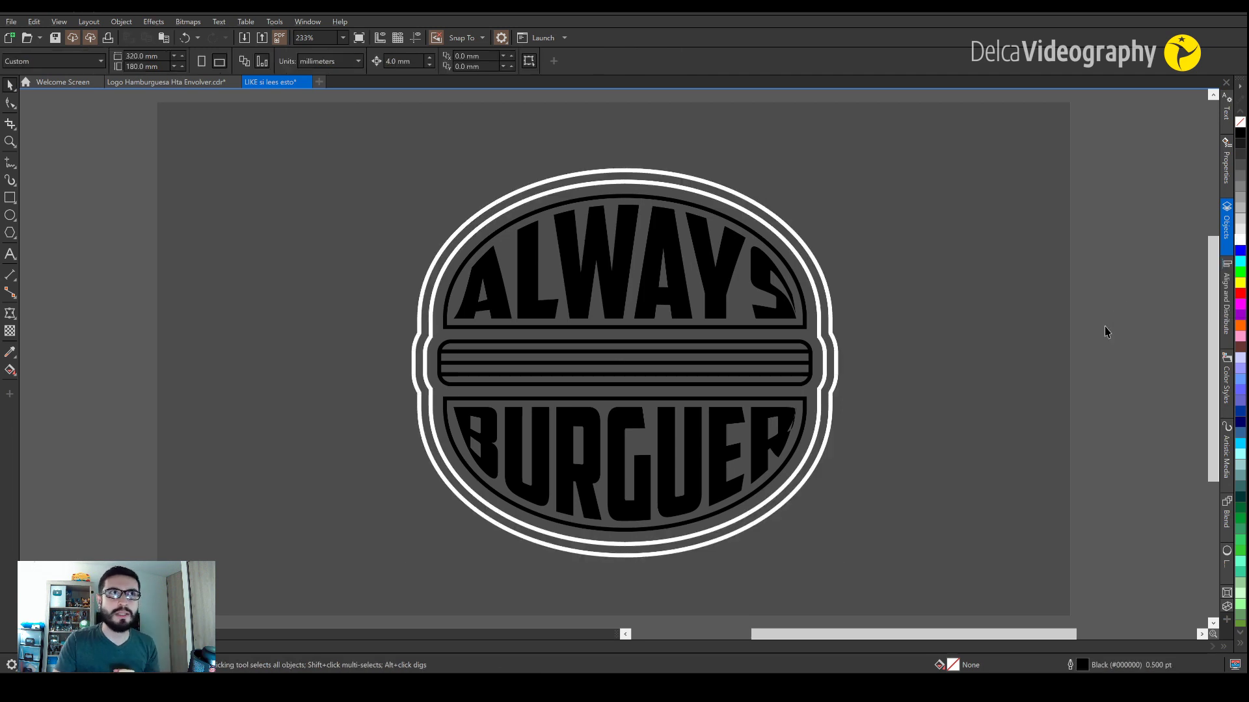
- Colour the outlines of the top and bottom bun curves Deep Yellow #FFCC00
click(456, 331)
shift+click(460, 398)
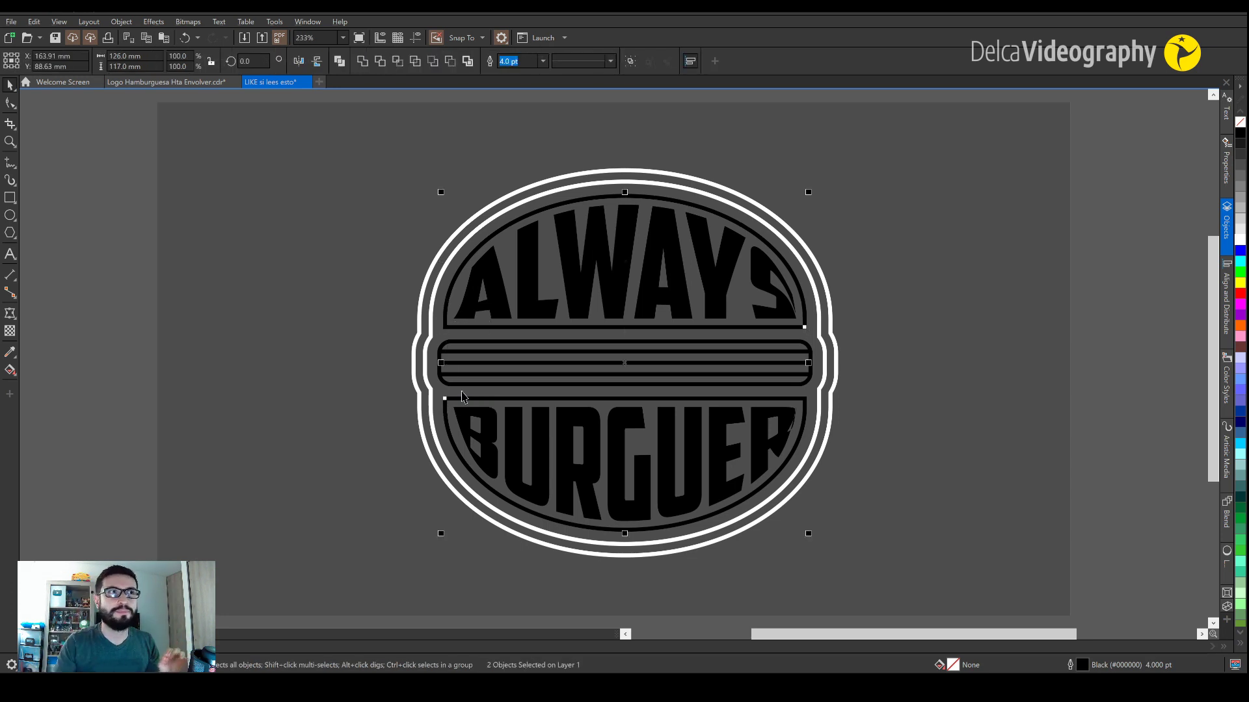
scroll(1240, 621, down, 5)
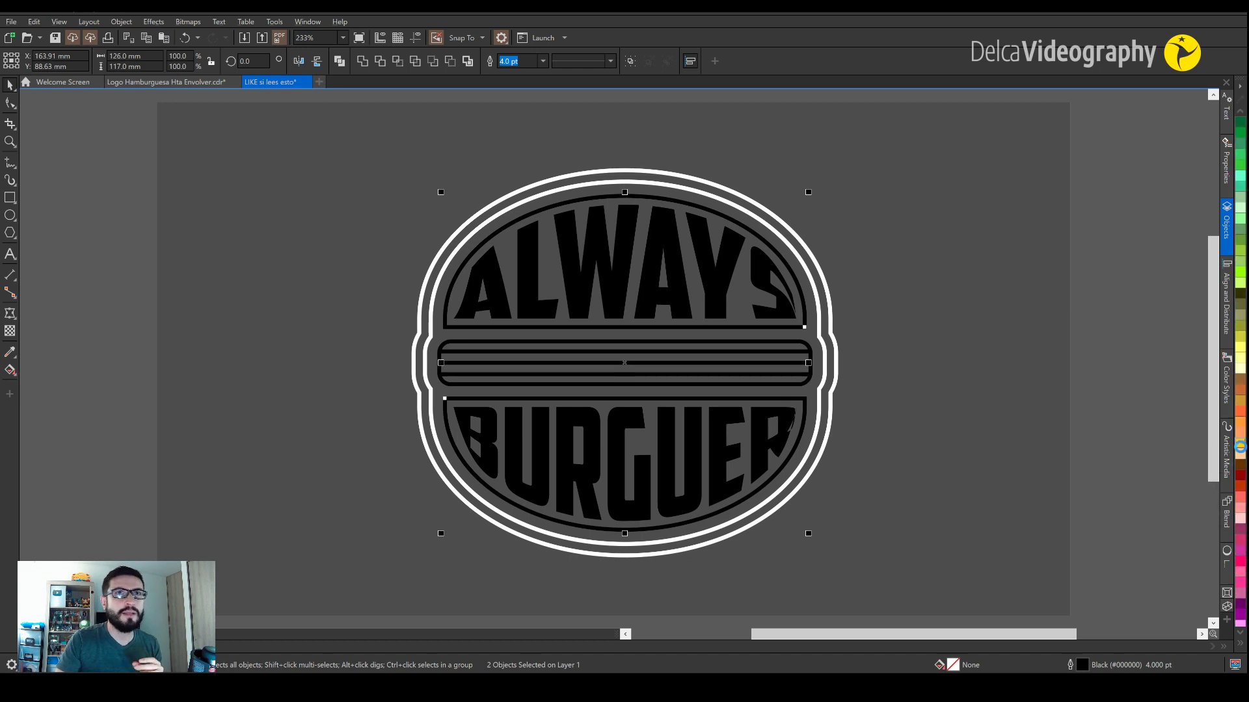
right_click(1240, 446)
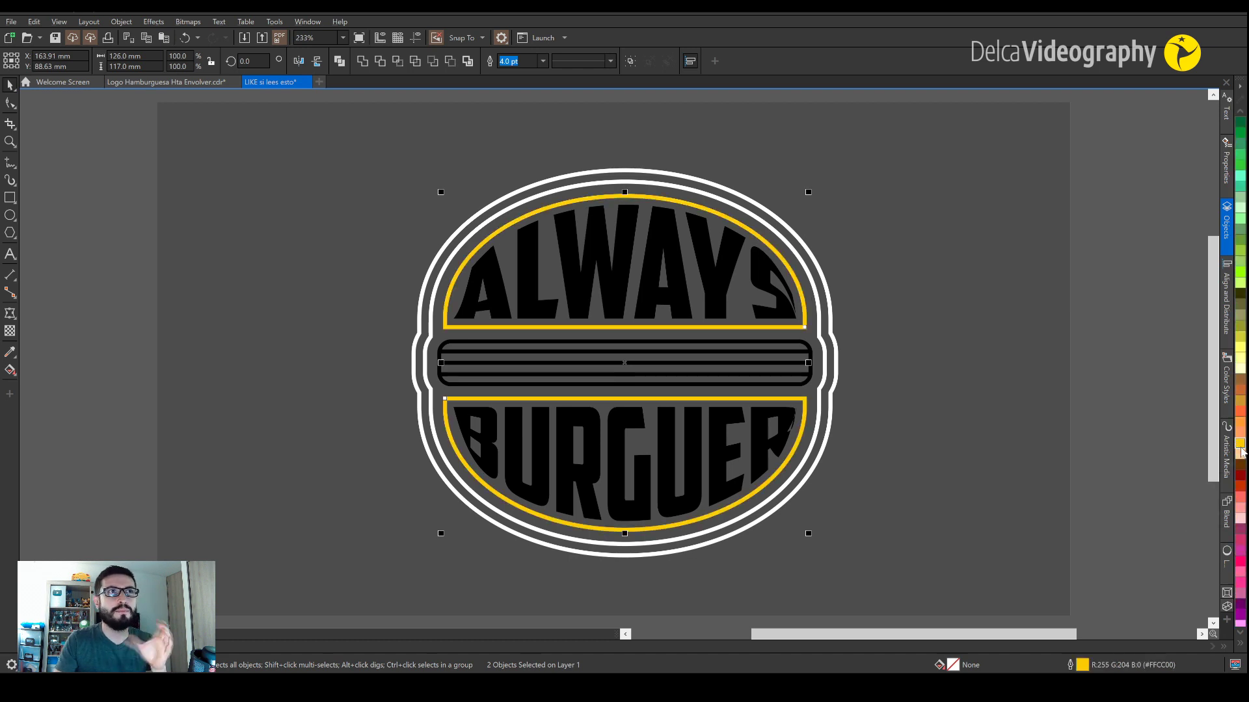
click(1130, 446)
- Add a 2.0 pt Deep Yellow #FFCC00 outline to the ALWAYS and BURGUER texts
click(573, 289)
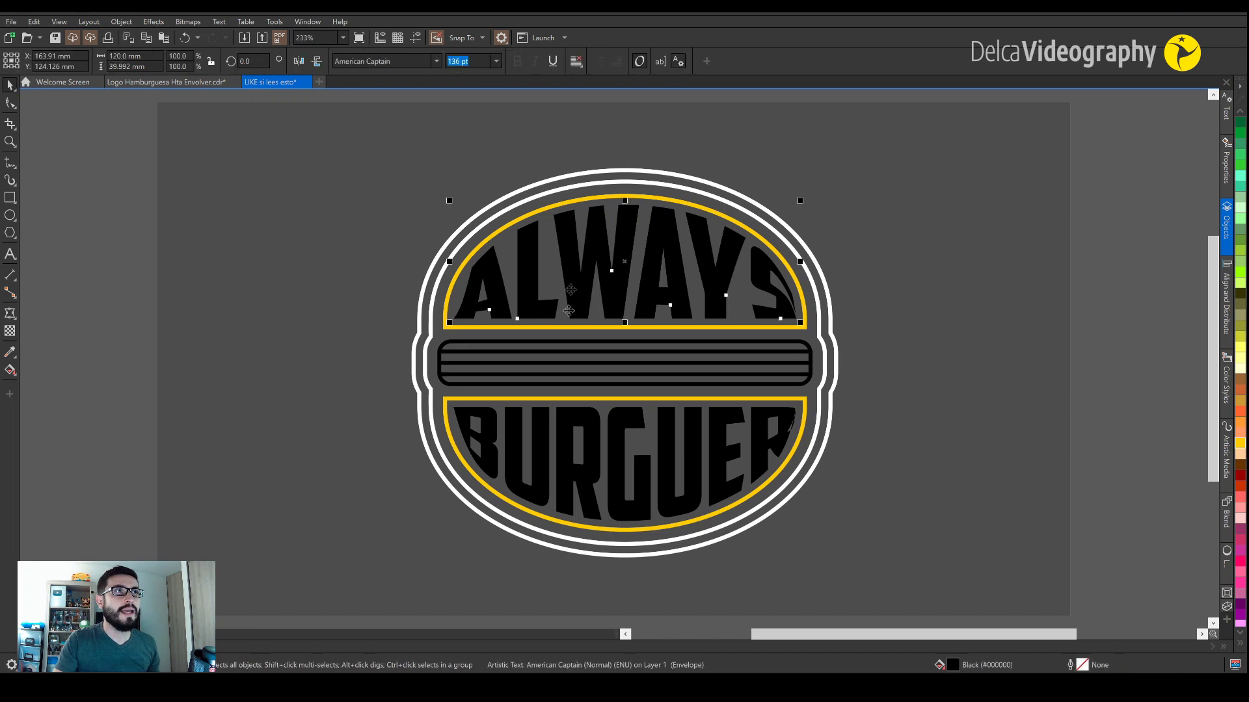
shift+click(563, 422)
drag(563, 423, 611, 442)
key(ctrl+z)
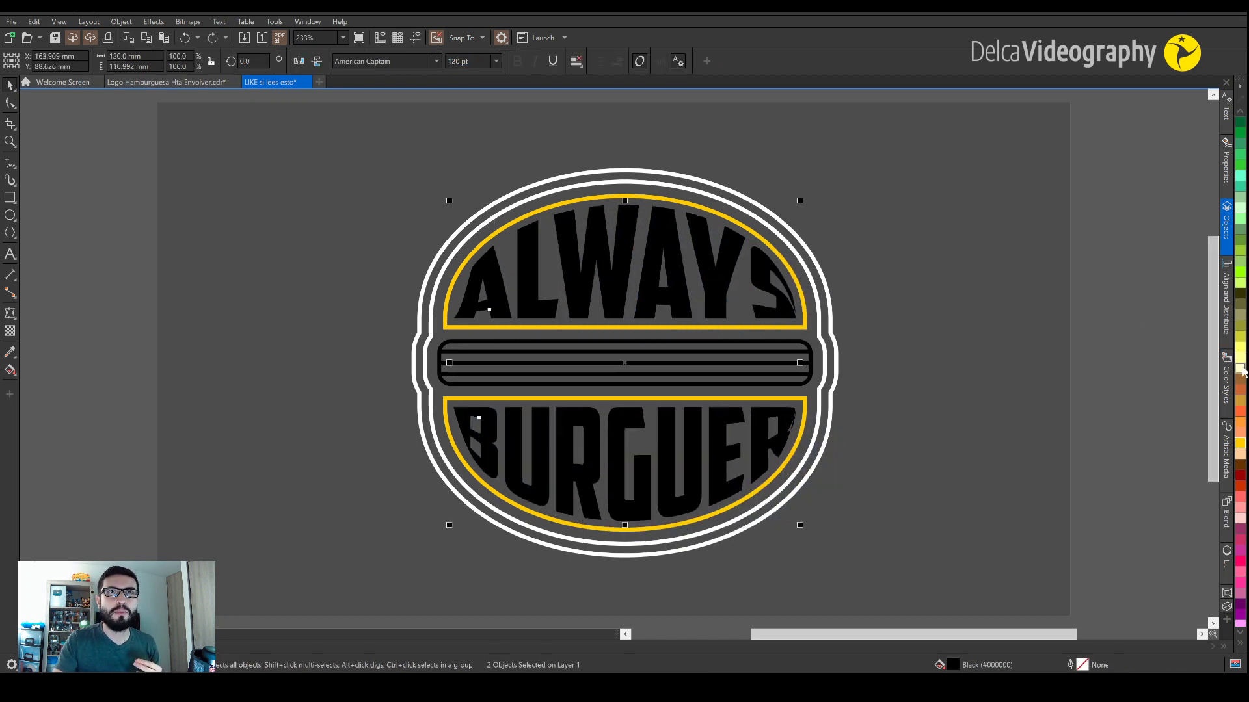
right_click(1239, 445)
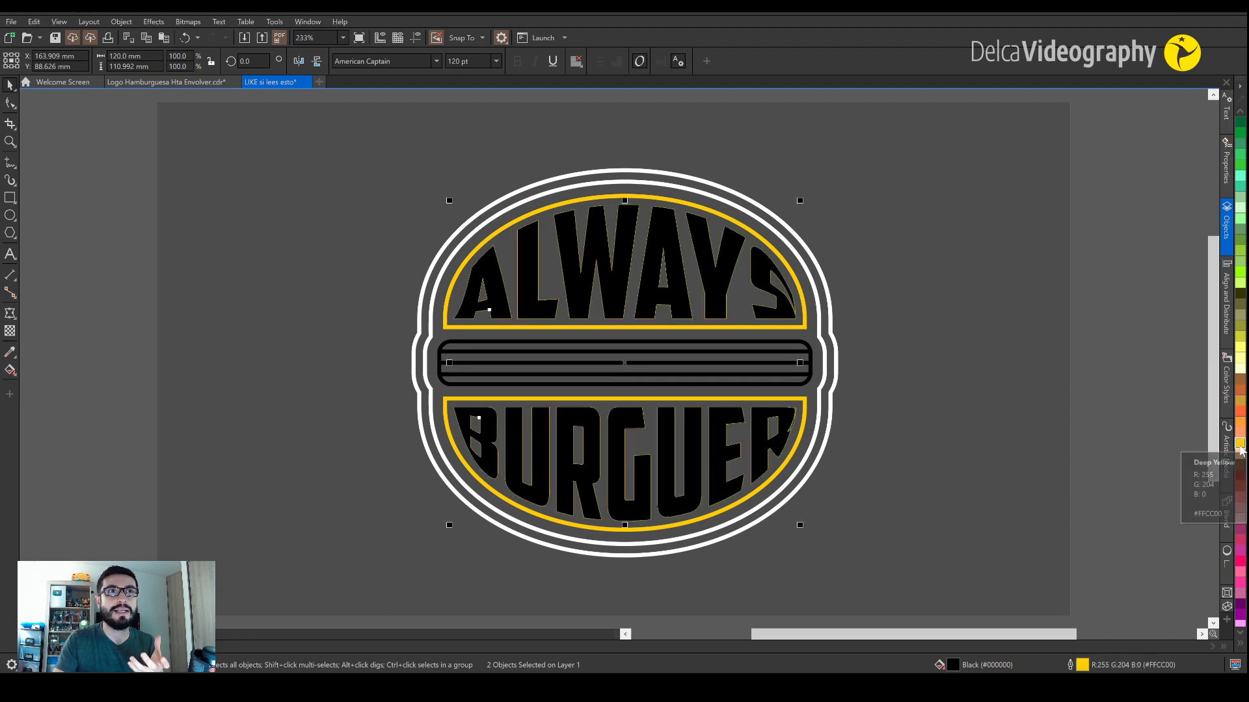
double_click(1070, 665)
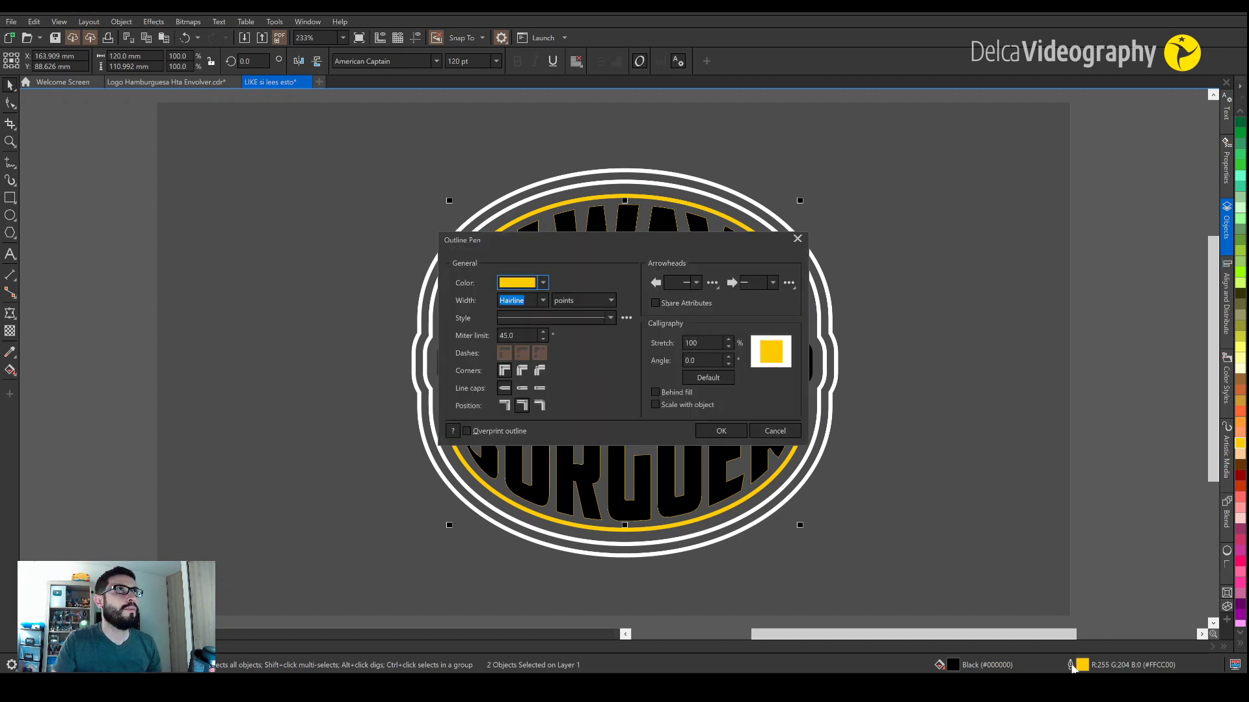
click(543, 301)
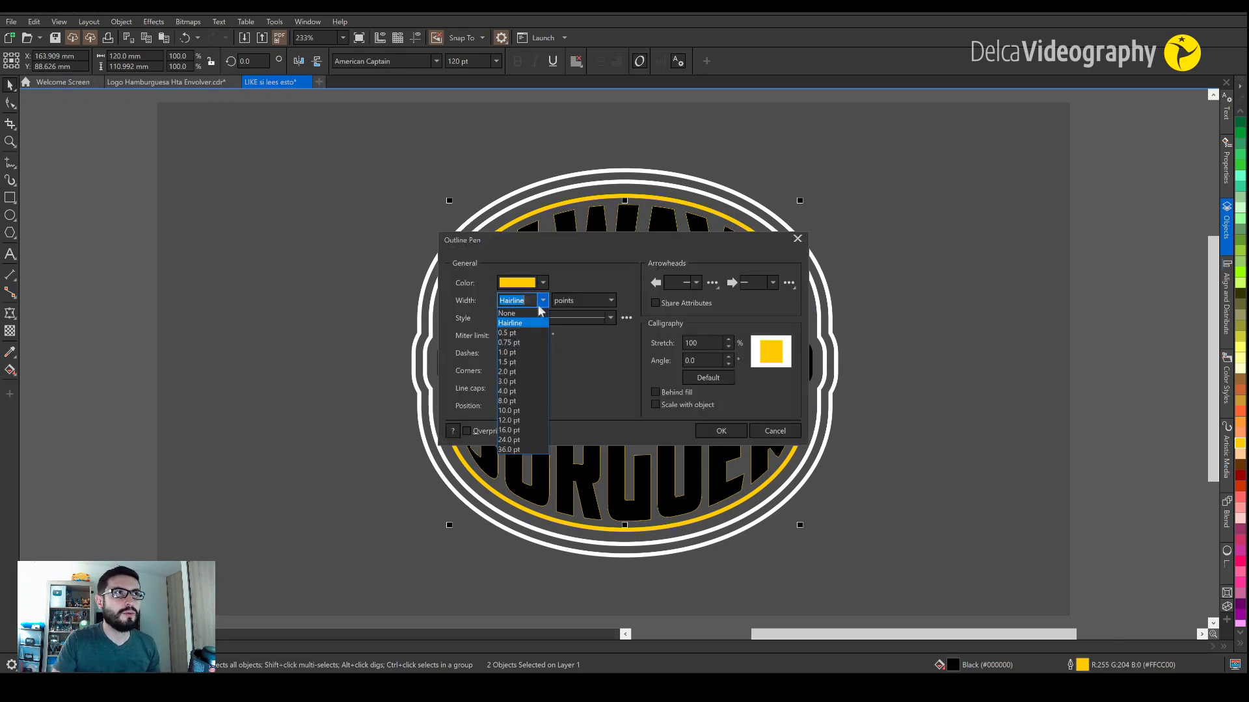
click(513, 371)
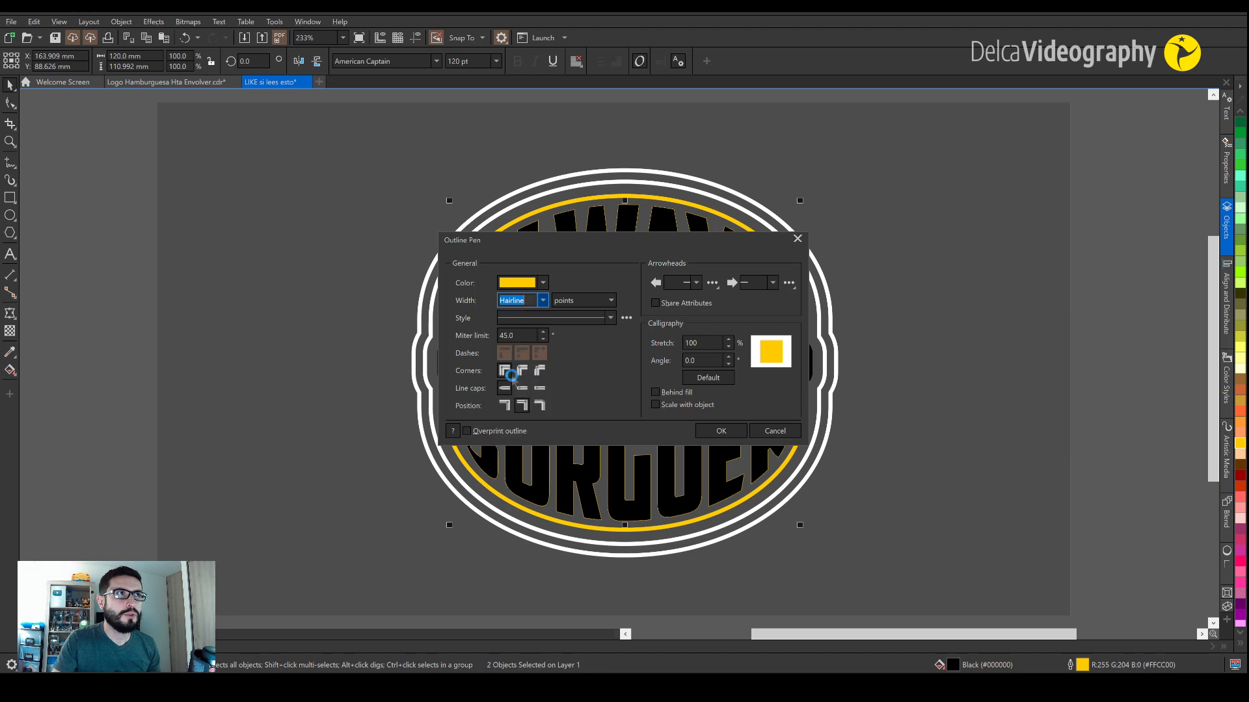
drag(625, 249, 527, 235)
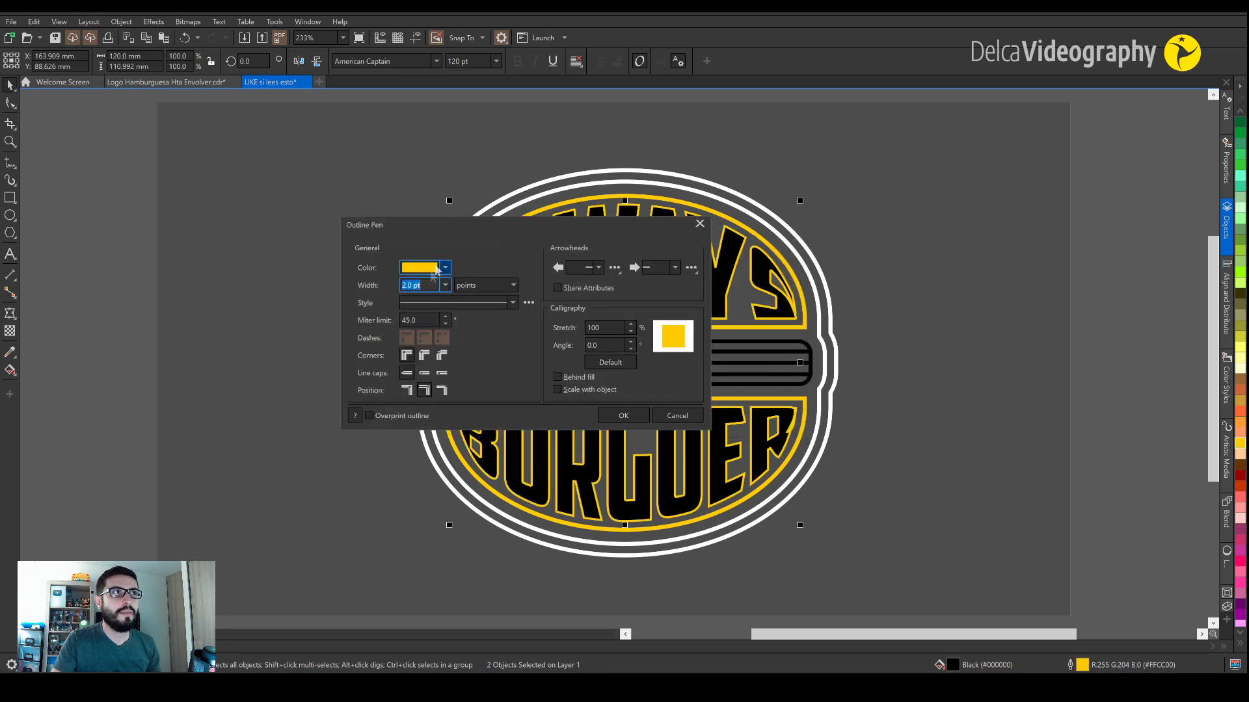
click(629, 421)
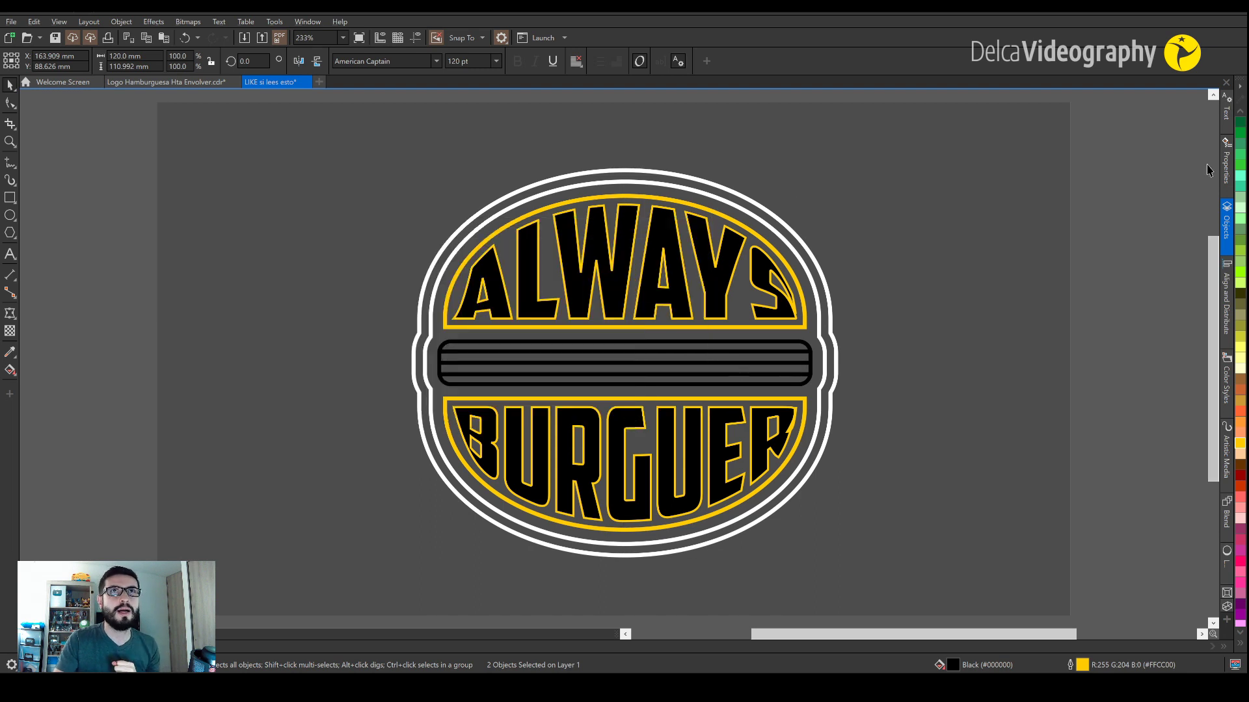
- Fill both words with Chalk #FFFF99 and apply uniform transparency of 80 to their fill only
click(1240, 357)
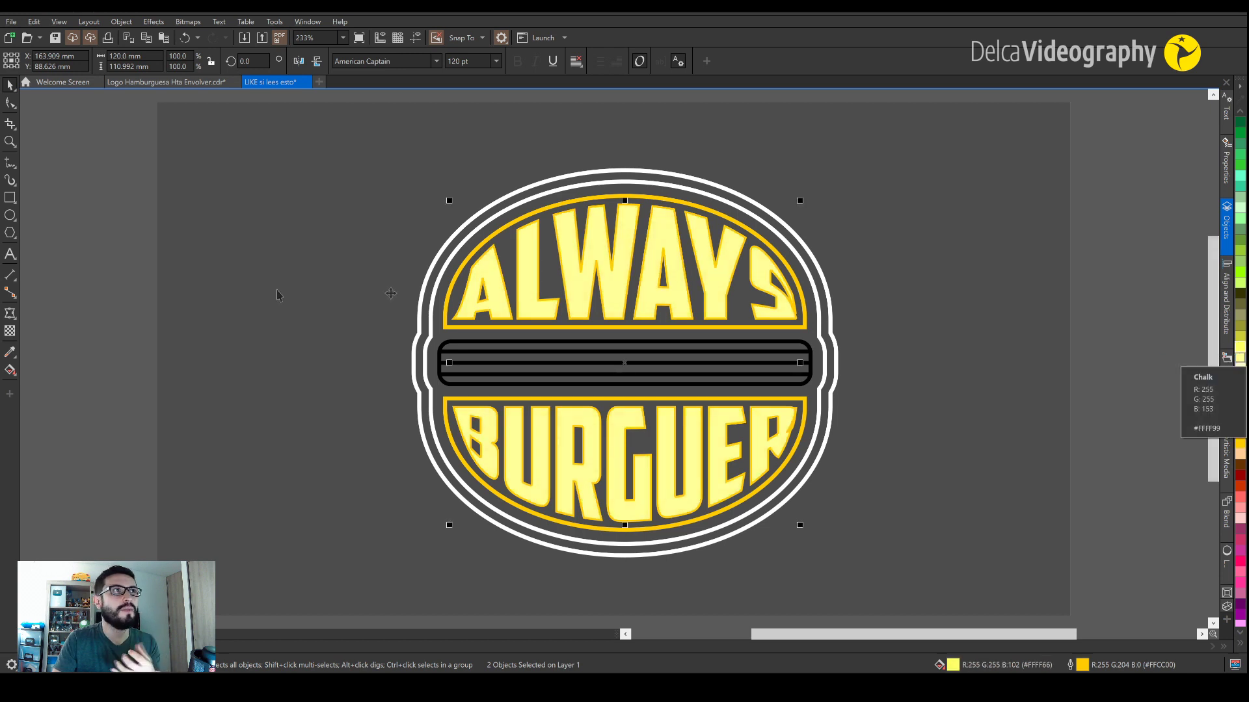
click(10, 332)
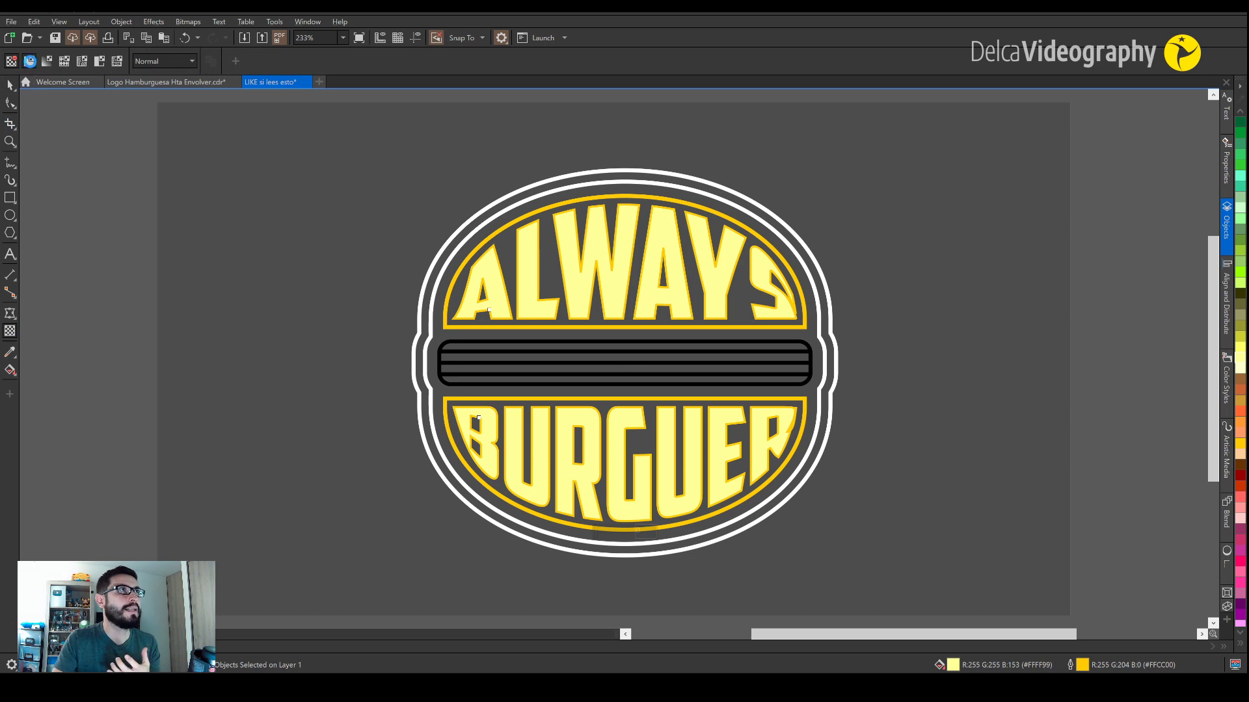
click(28, 61)
click(336, 62)
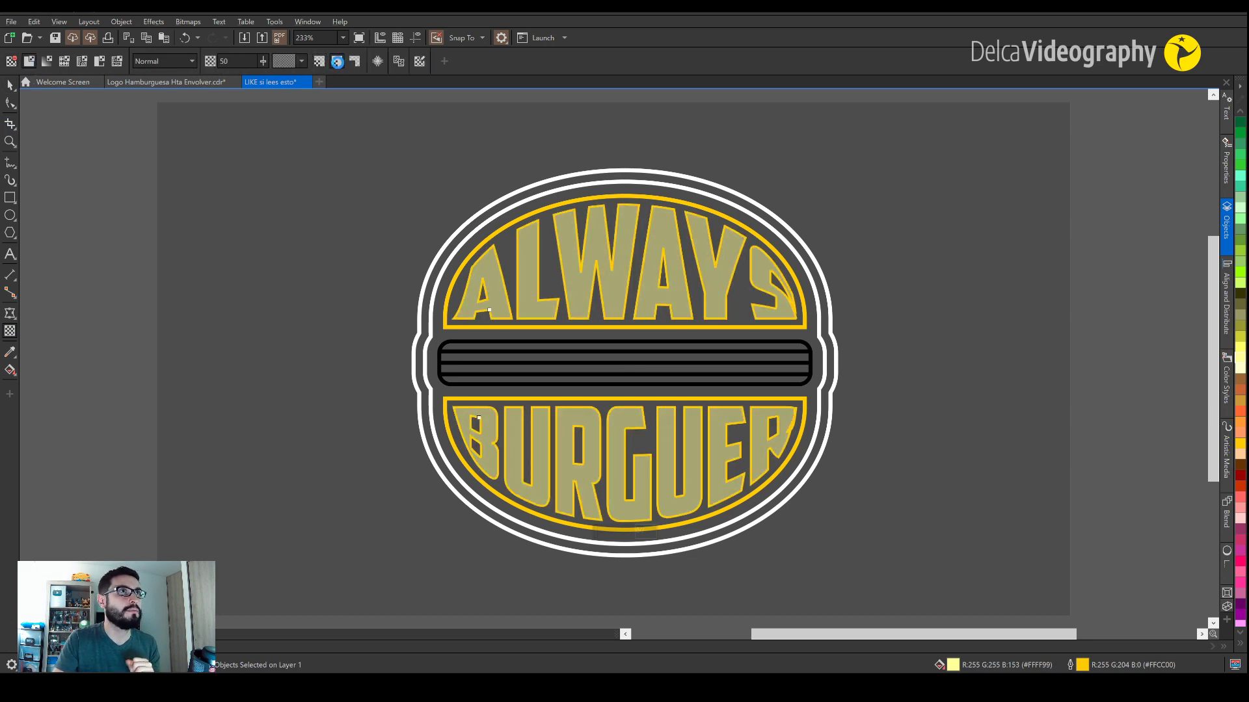
text(80)
key(Return)
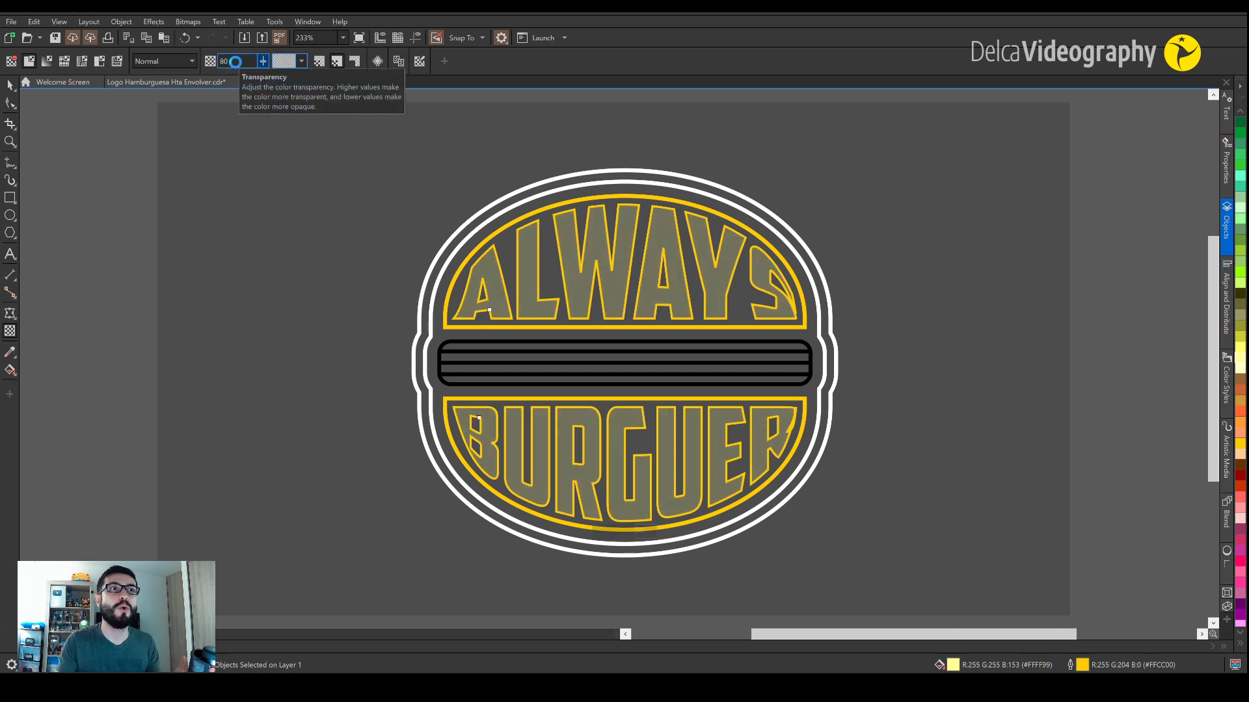
- Colour the outlines of the patty rectangle and its three lines red #CC3300
key(space)
click(448, 352)
click(381, 348)
drag(380, 336, 826, 399)
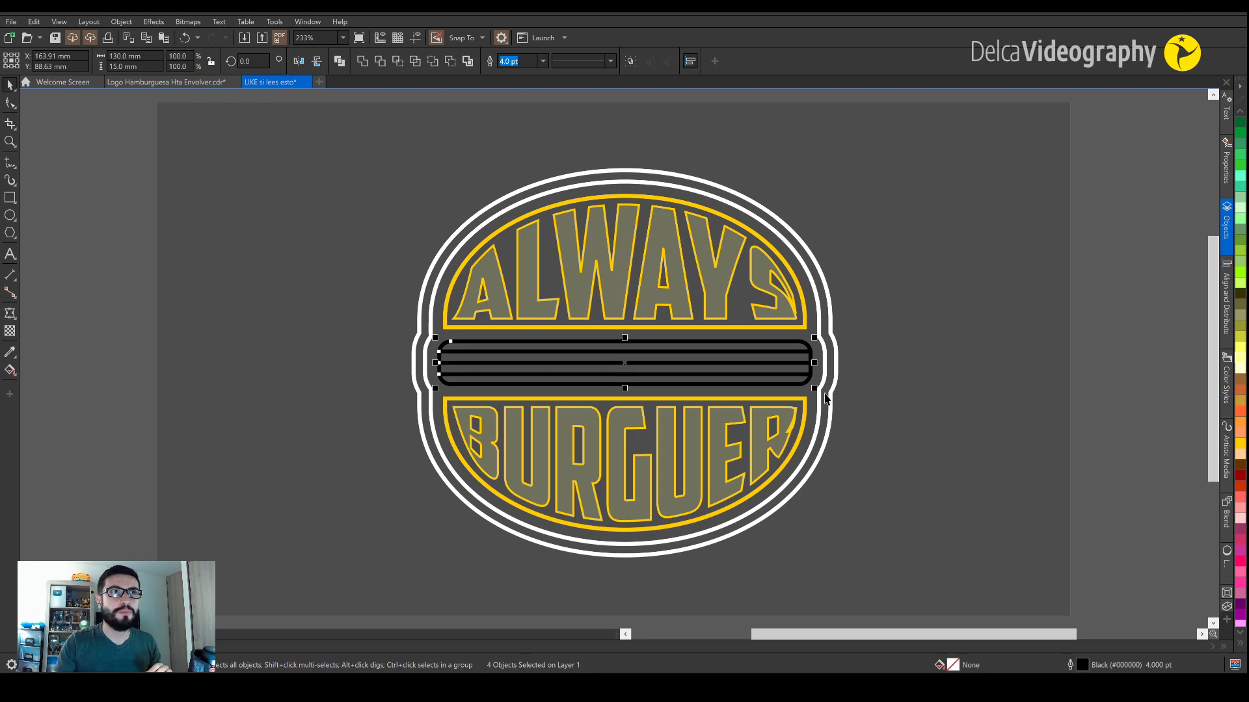
right_click(1239, 488)
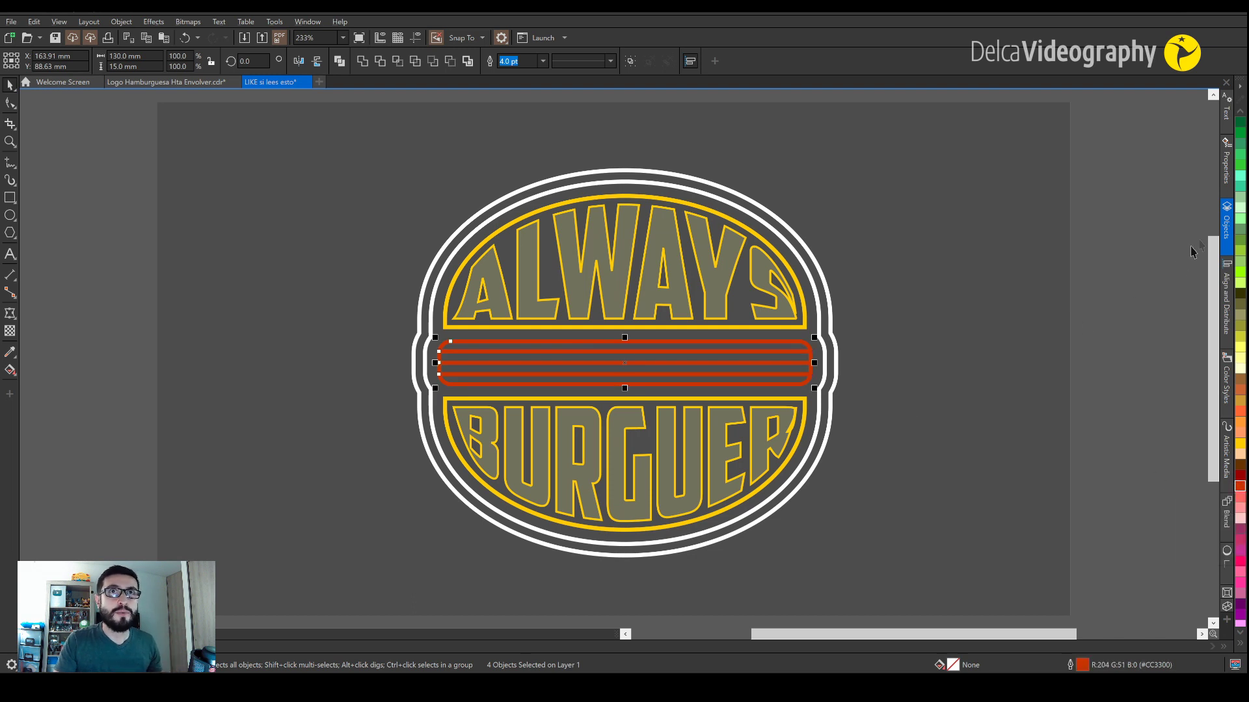
- Reorder the patty rectangle in the object stack so it sits directly beneath the three patty lines
click(1227, 228)
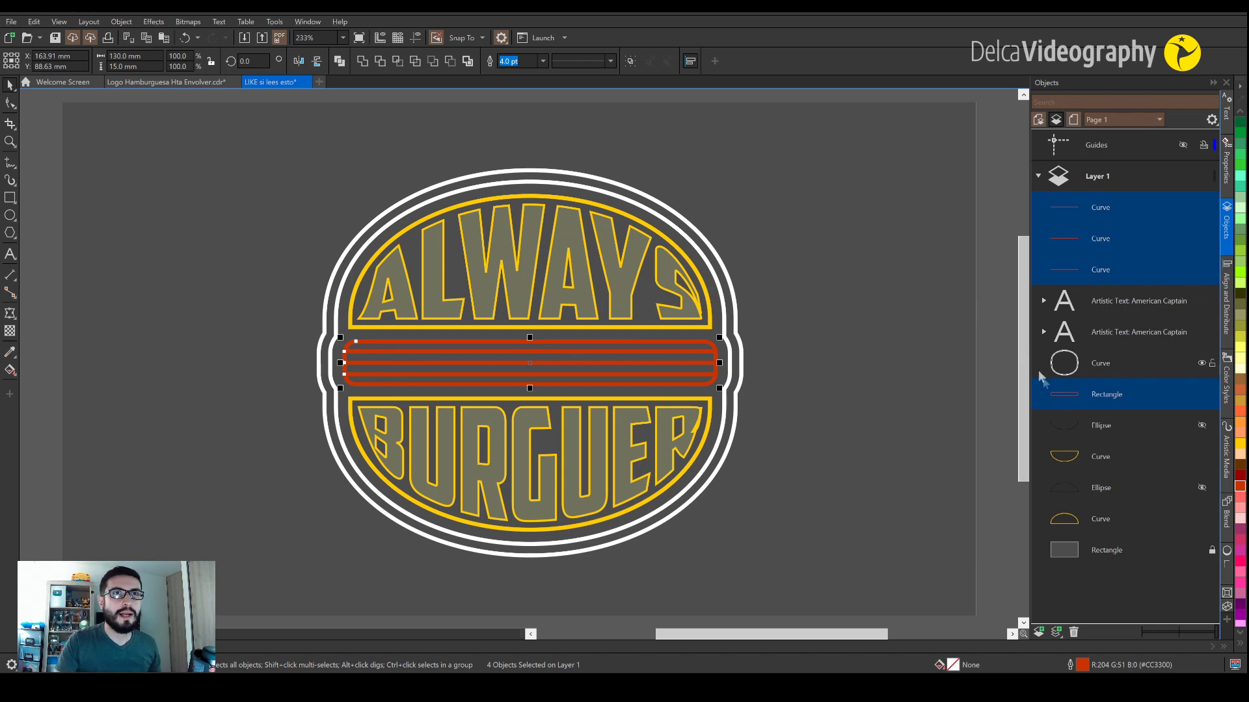
click(1061, 395)
drag(1062, 394, 1065, 286)
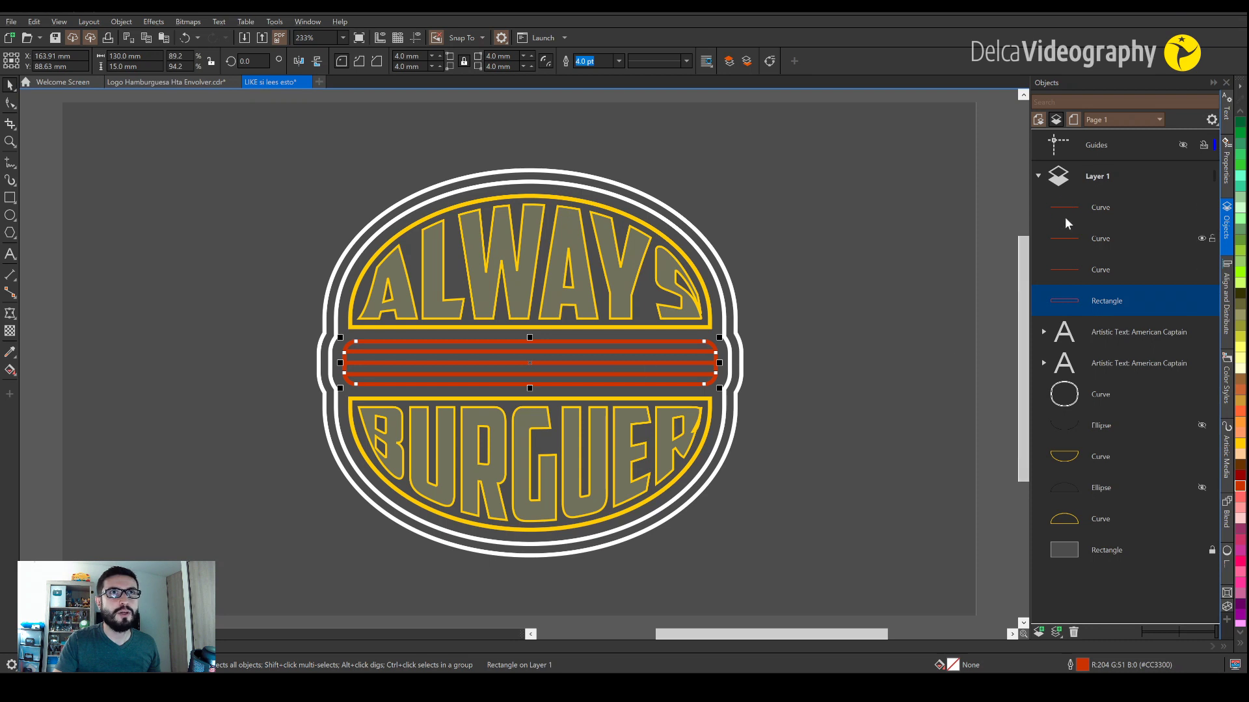
- Duplicate the patty rectangle and its three lines in place and bring the copies to the front
shift+click(1068, 213)
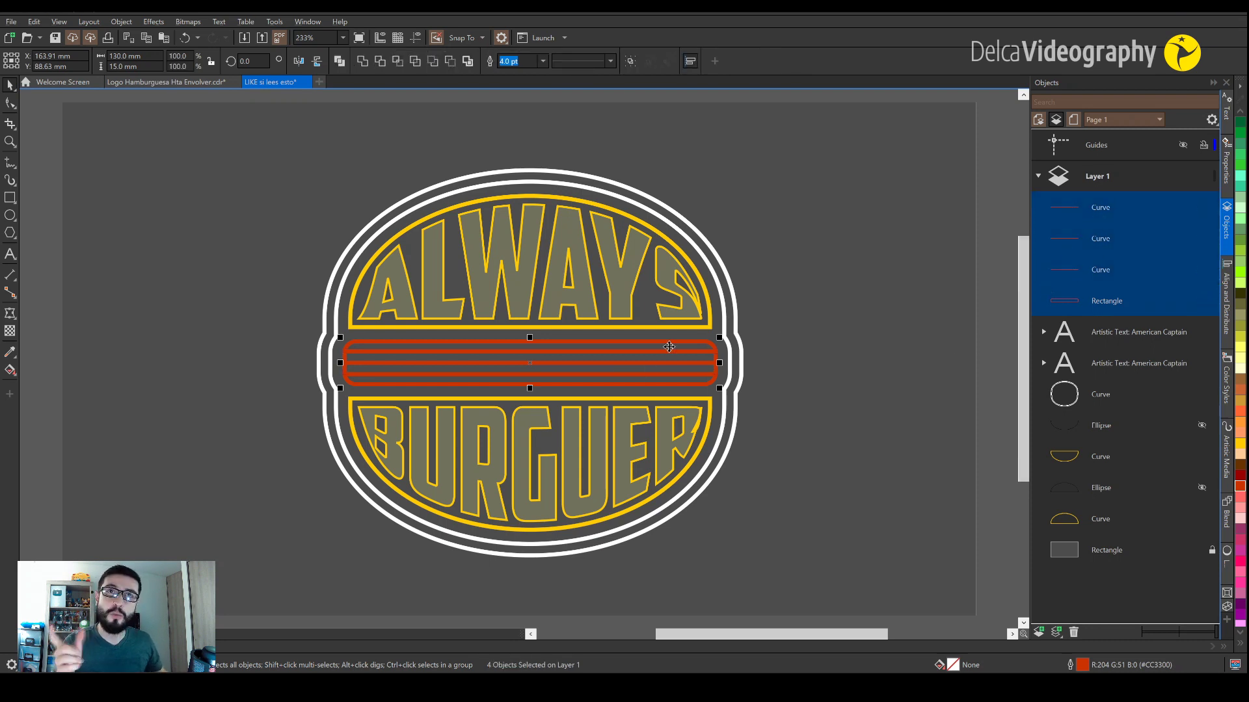
key(KP_Add)
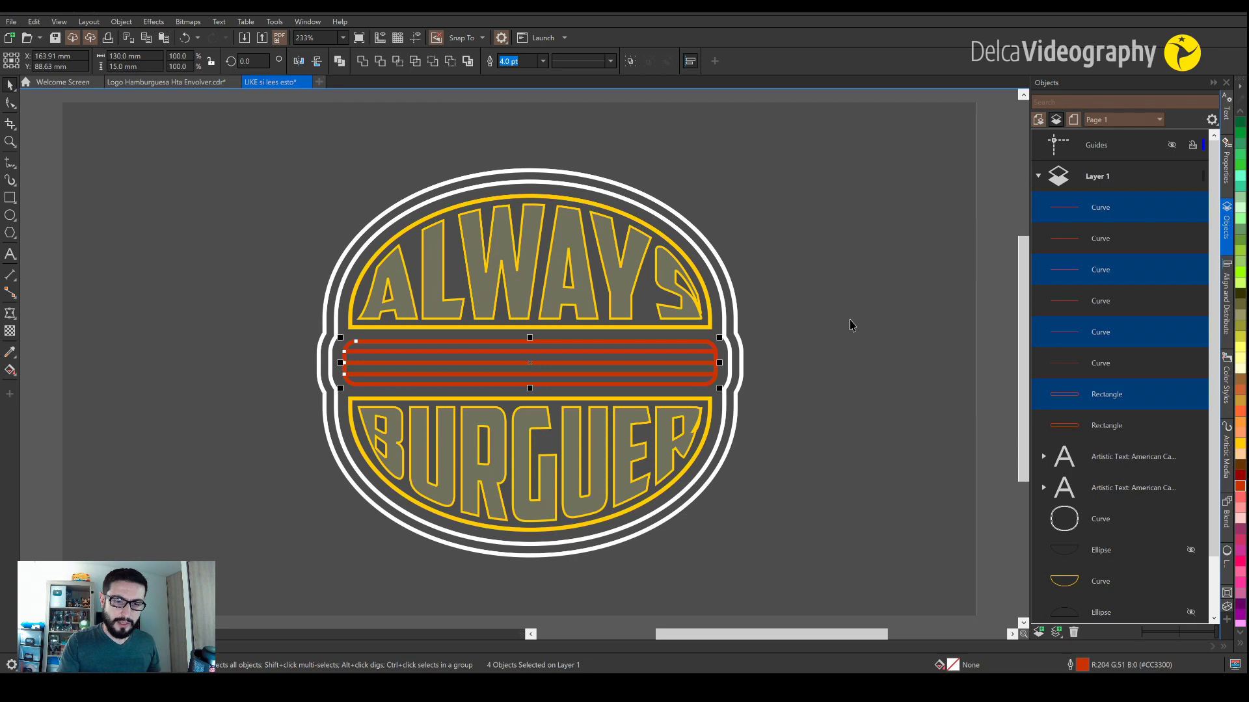
key(shift+Page_Up)
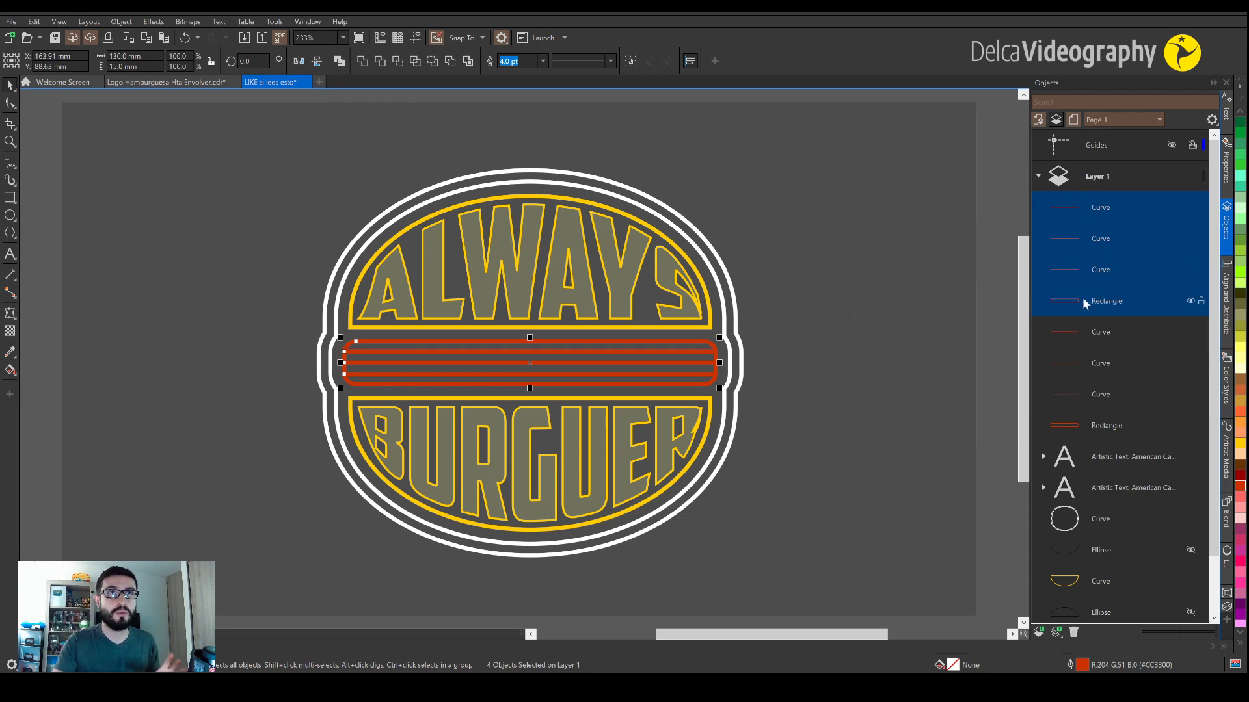
- Give the front copies of the patty rectangle and lines a white outline 1.0 pt wide
scroll(1242, 372, down, 5)
scroll(1242, 364, up, 5)
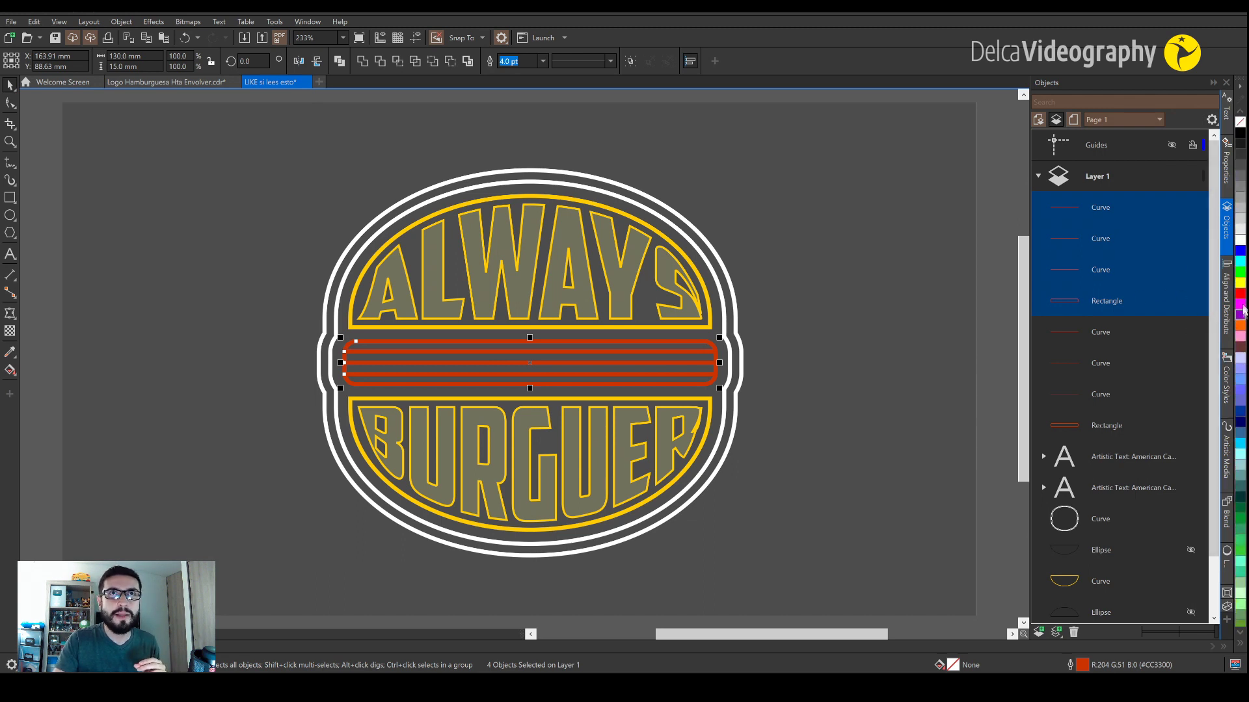
right_click(1240, 240)
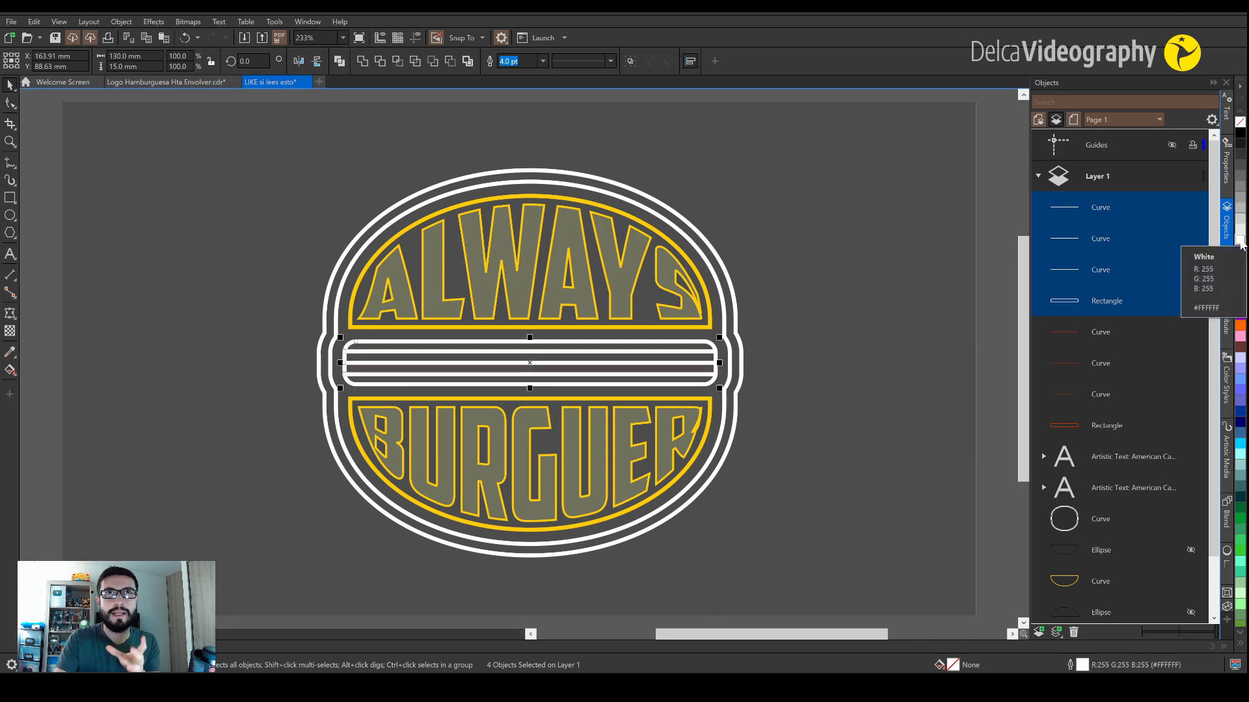
click(544, 61)
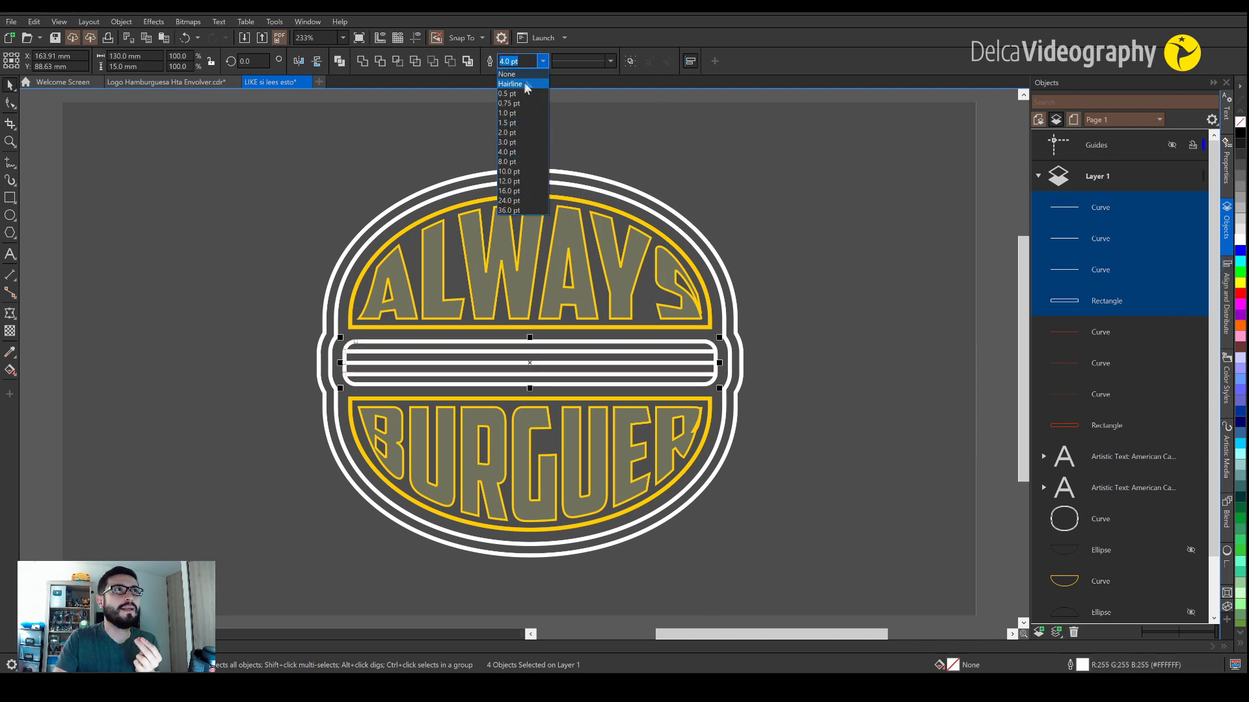
click(514, 113)
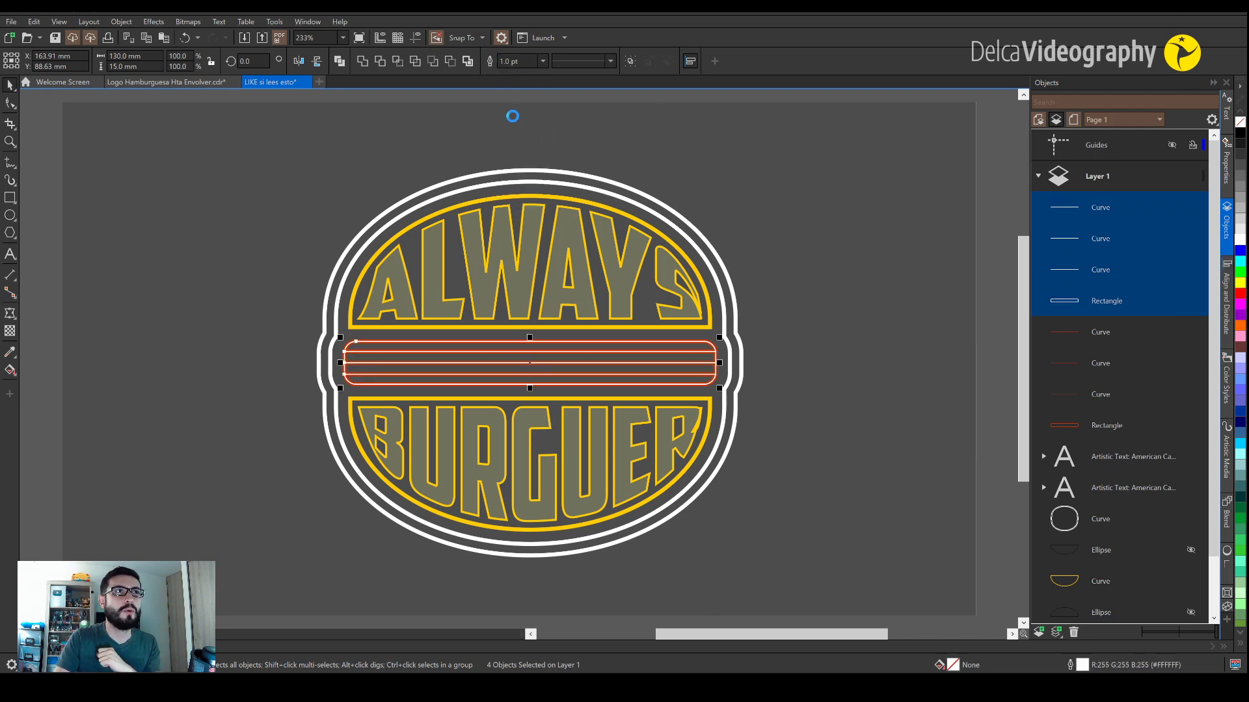
click(787, 438)
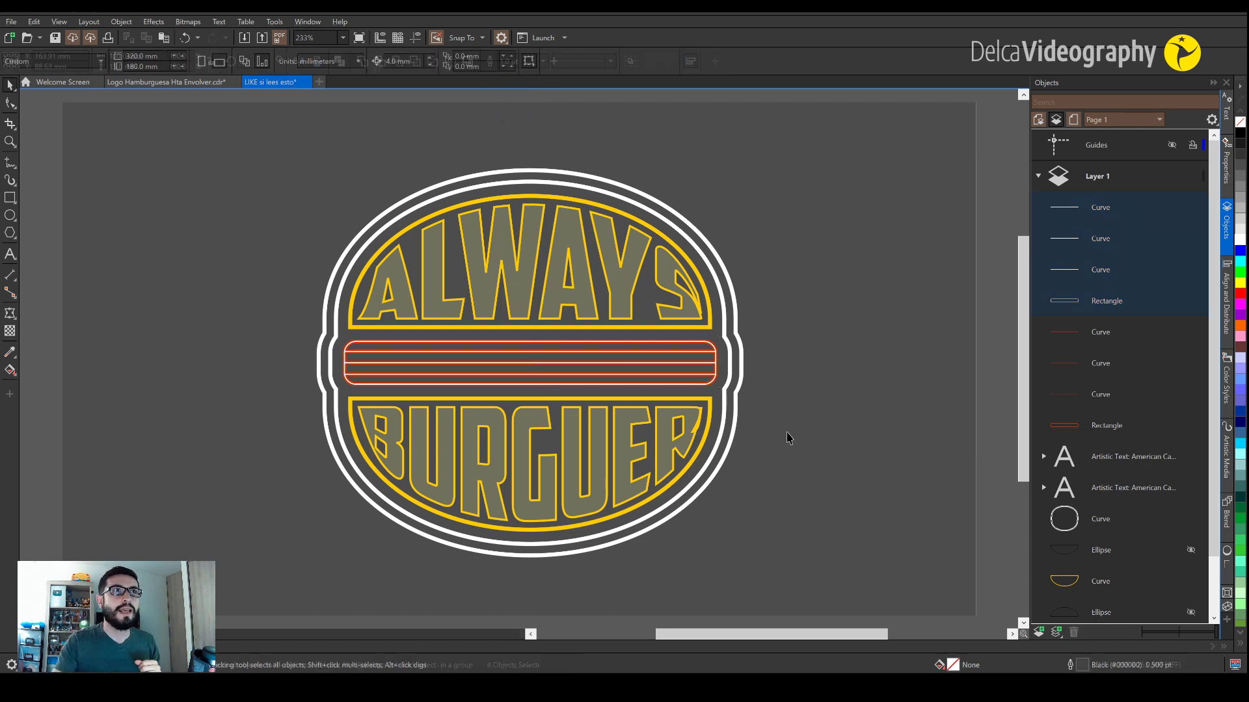
- Duplicate the upper and lower yellow bun outlines in place and give the copies a white outline 1.0 pt wide
click(670, 331)
shift+click(711, 406)
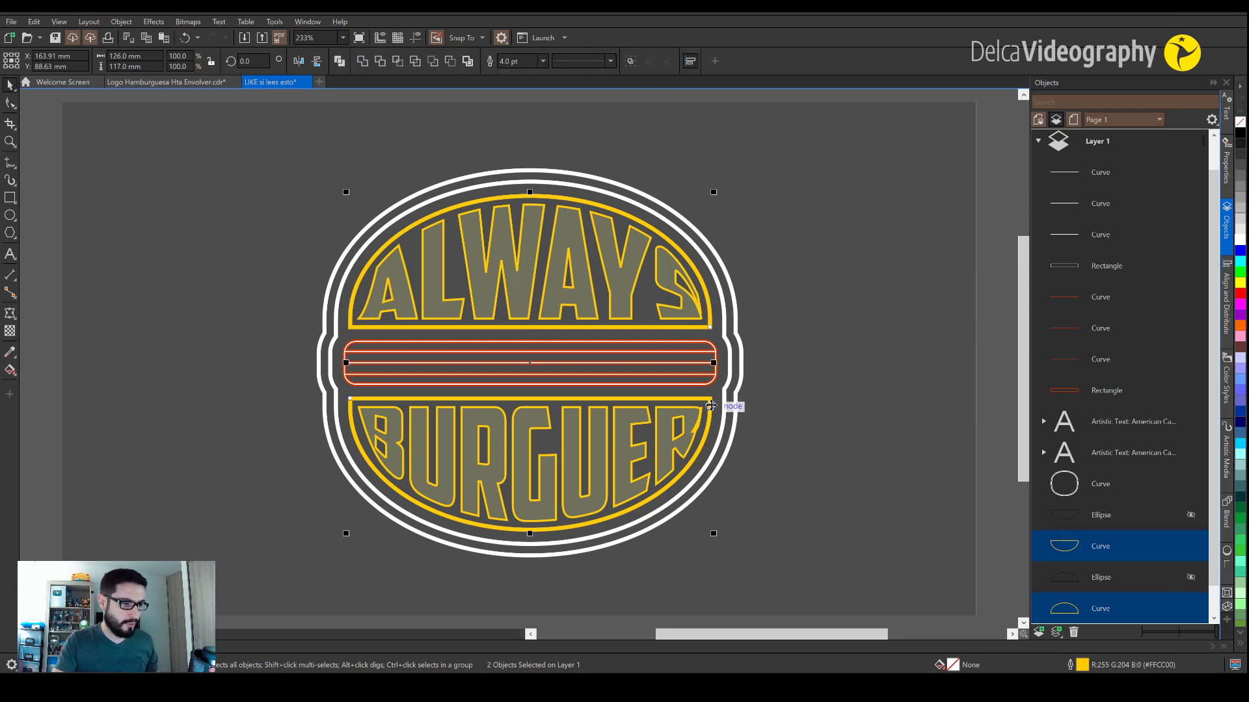
right_click(1240, 241)
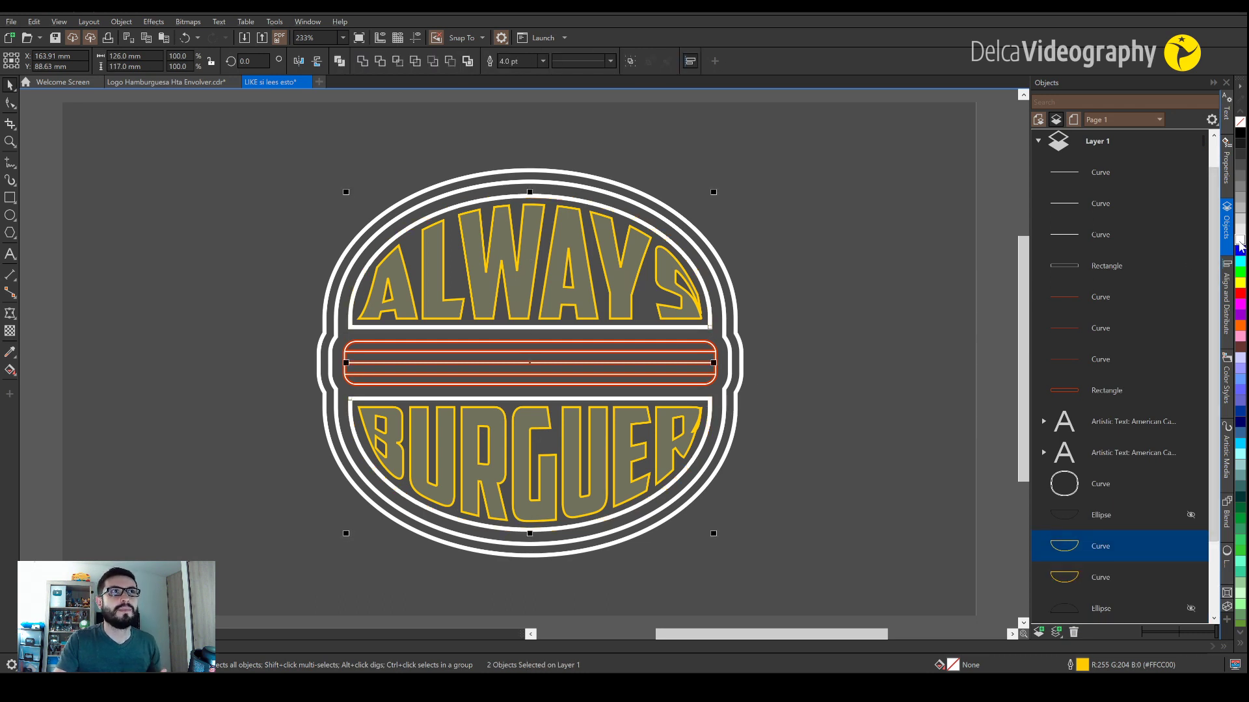
click(542, 61)
click(524, 112)
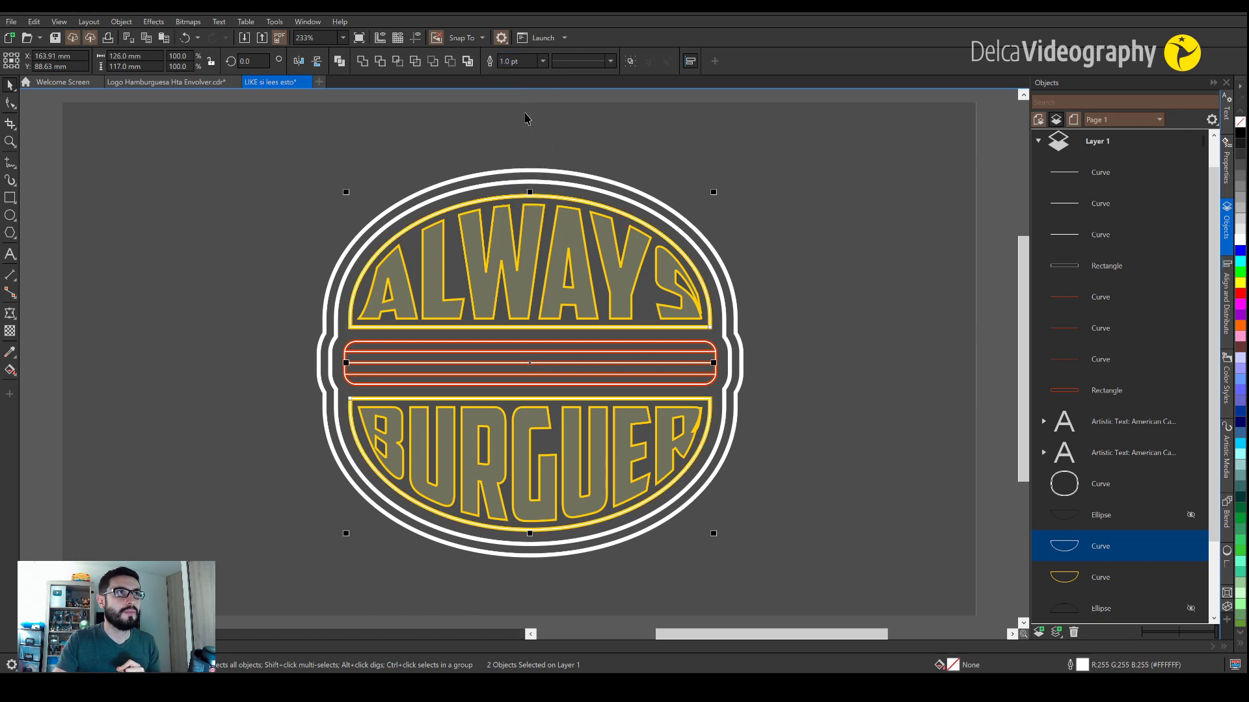
click(808, 382)
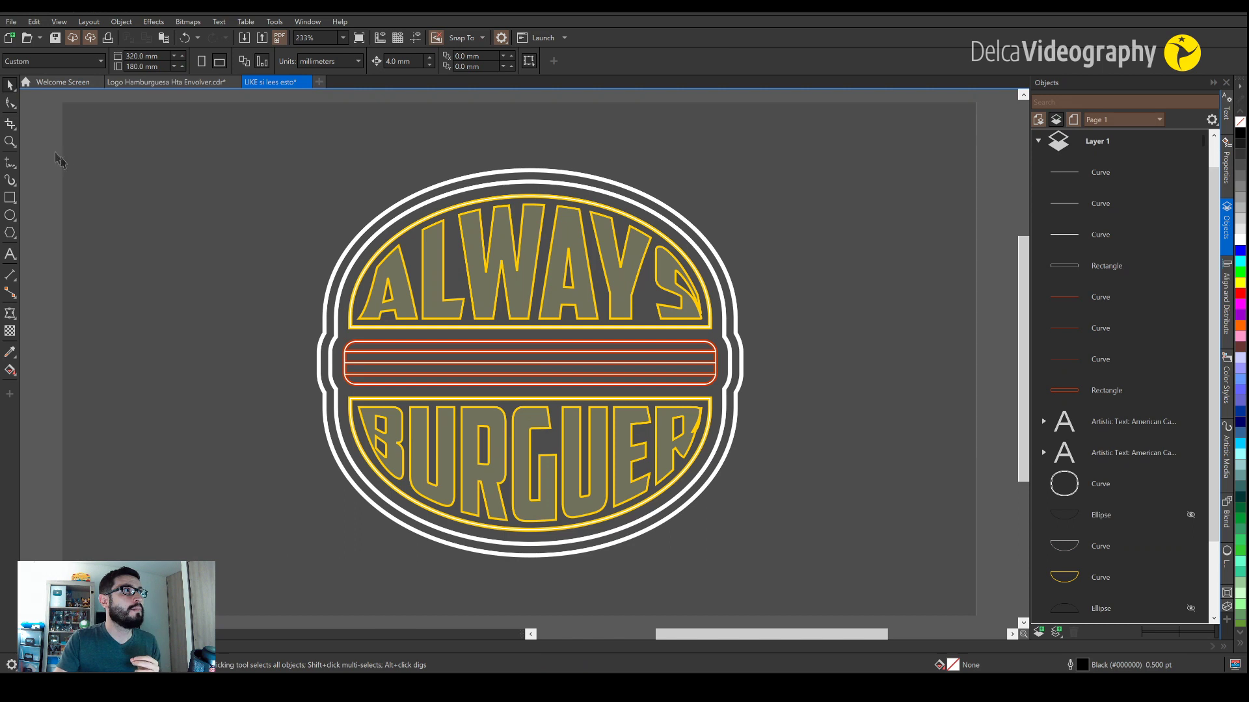
- Unlock the grey background rectangle and fill it with black
right_click(193, 137)
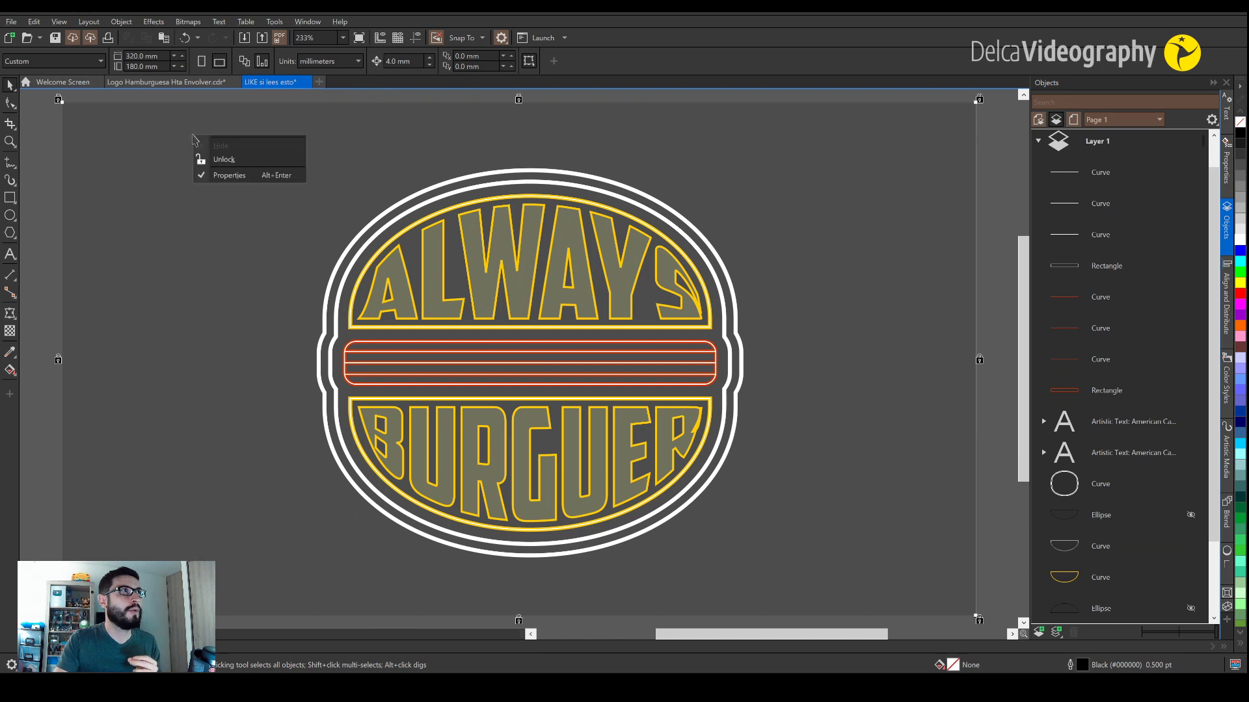
click(234, 160)
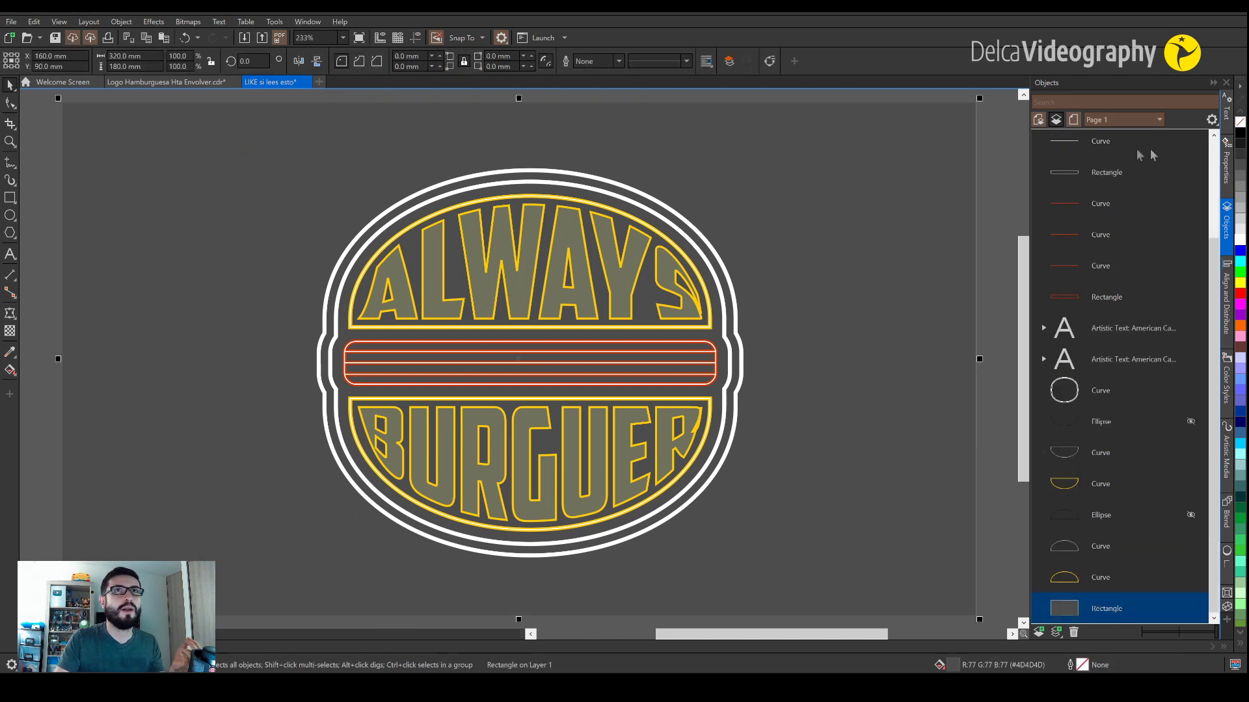
click(1241, 133)
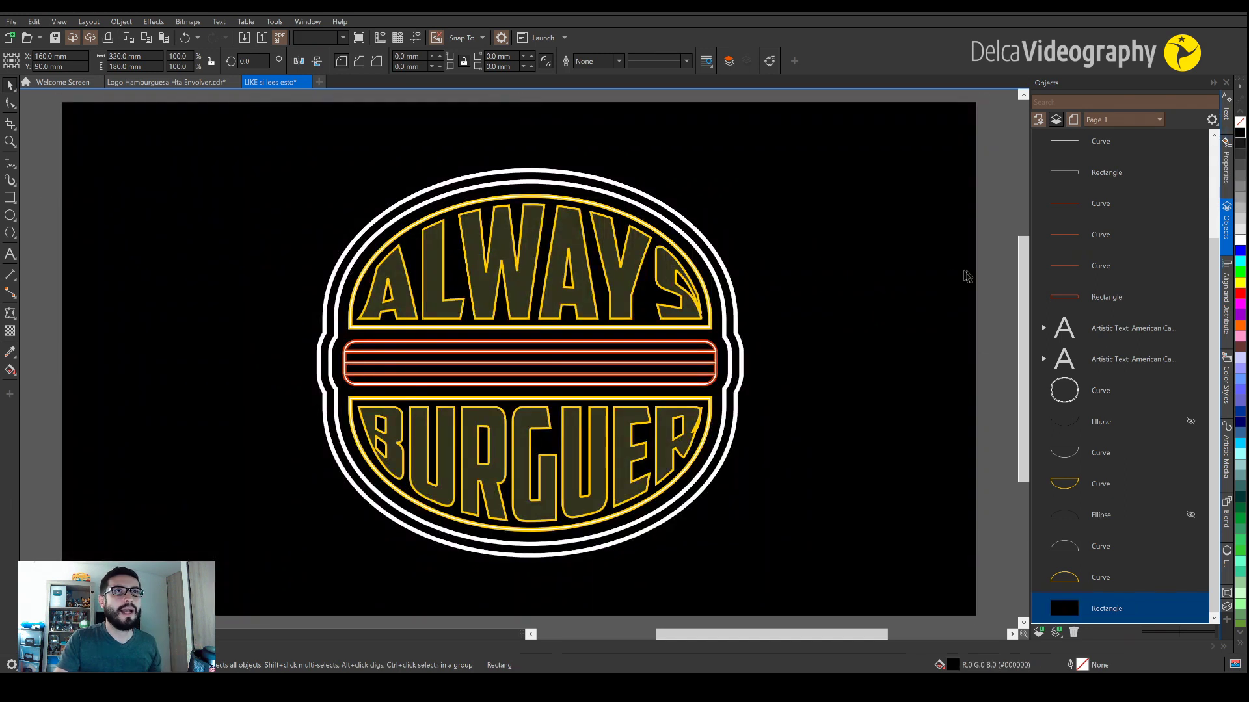
key(Escape)
- Collapse the object list and switch to the Logo Hamburguesa document to view the neon logo on the brick wall
click(1212, 83)
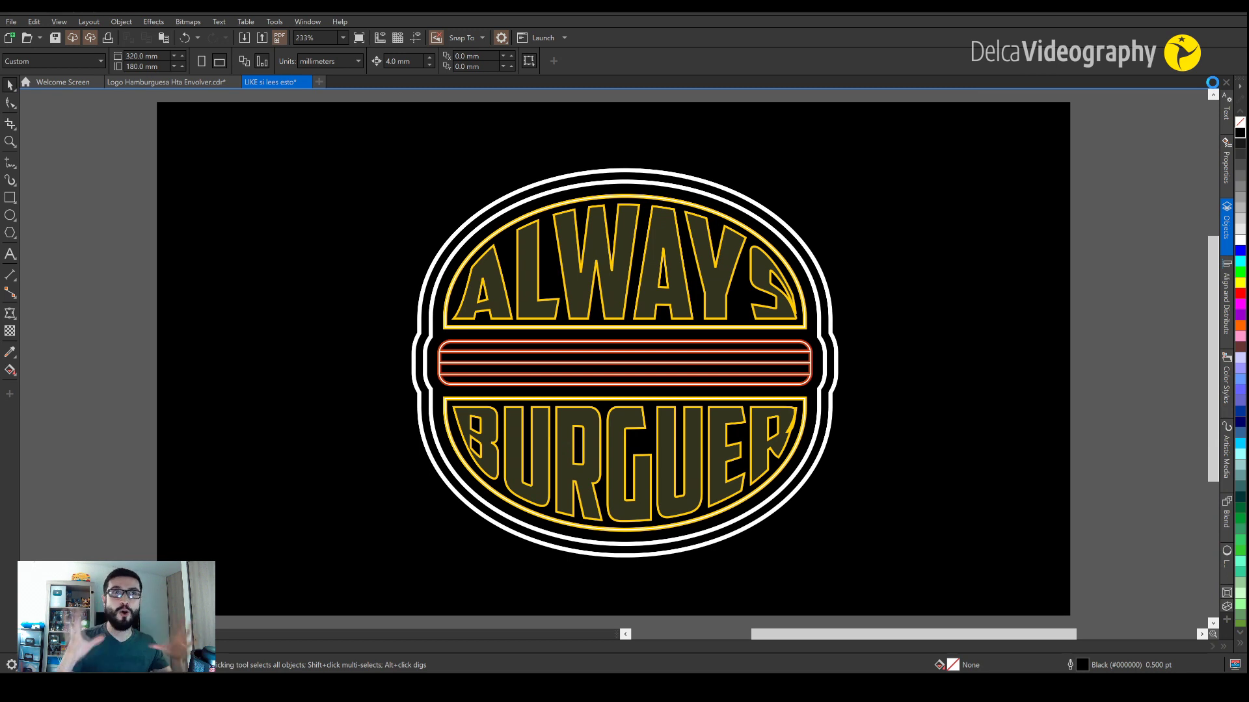
key(ctrl+Tab)
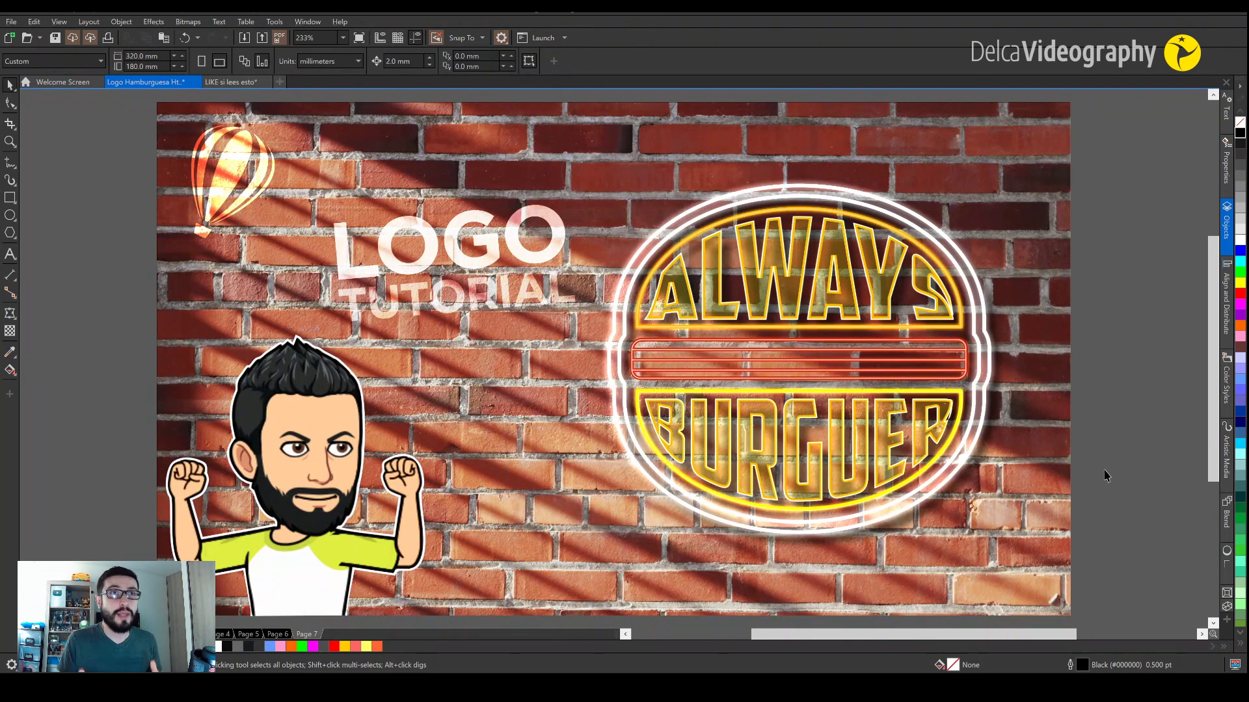